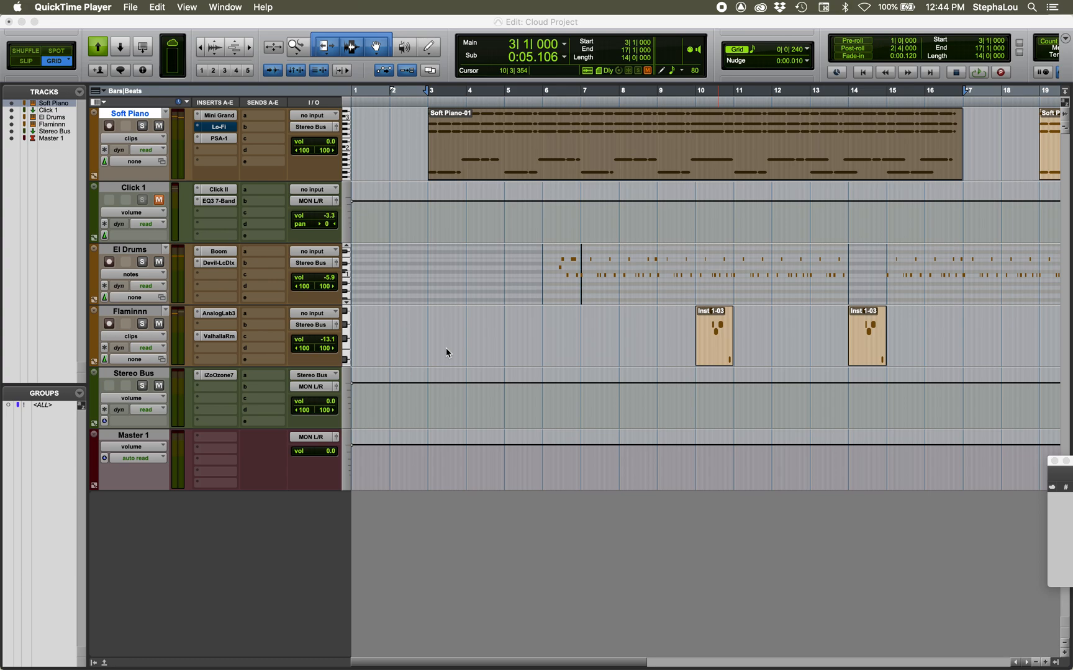
# Step: Switch to Pro Tools and bring up the Dashboard for creating a session, closing it without creating one
pyautogui.click(379, 25)
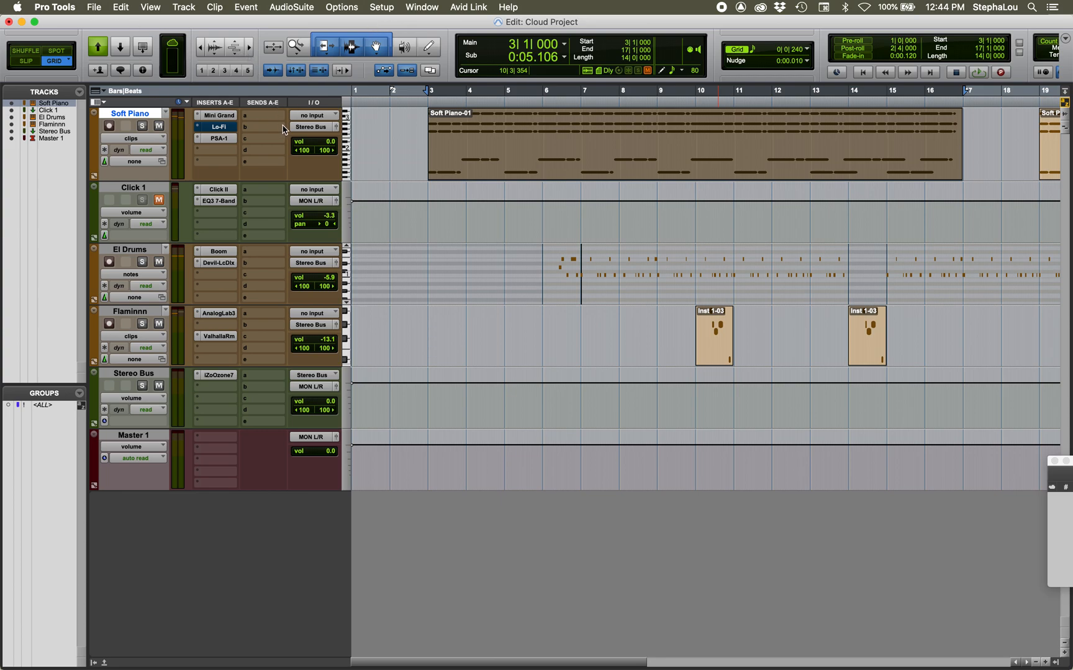
pyautogui.press('super+n')
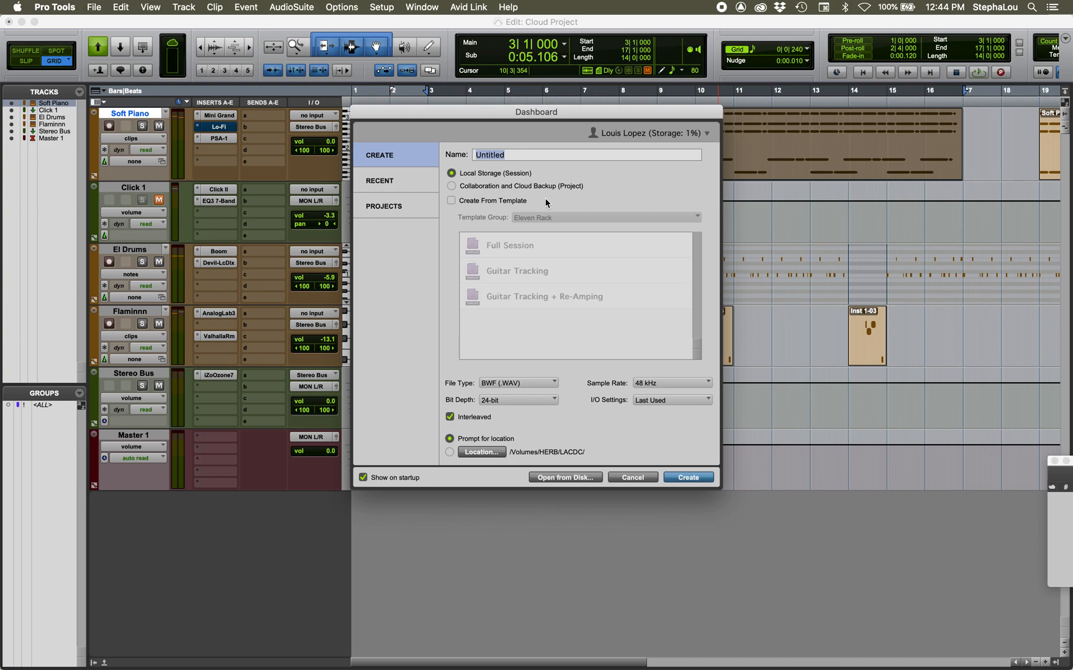
pyautogui.click(639, 476)
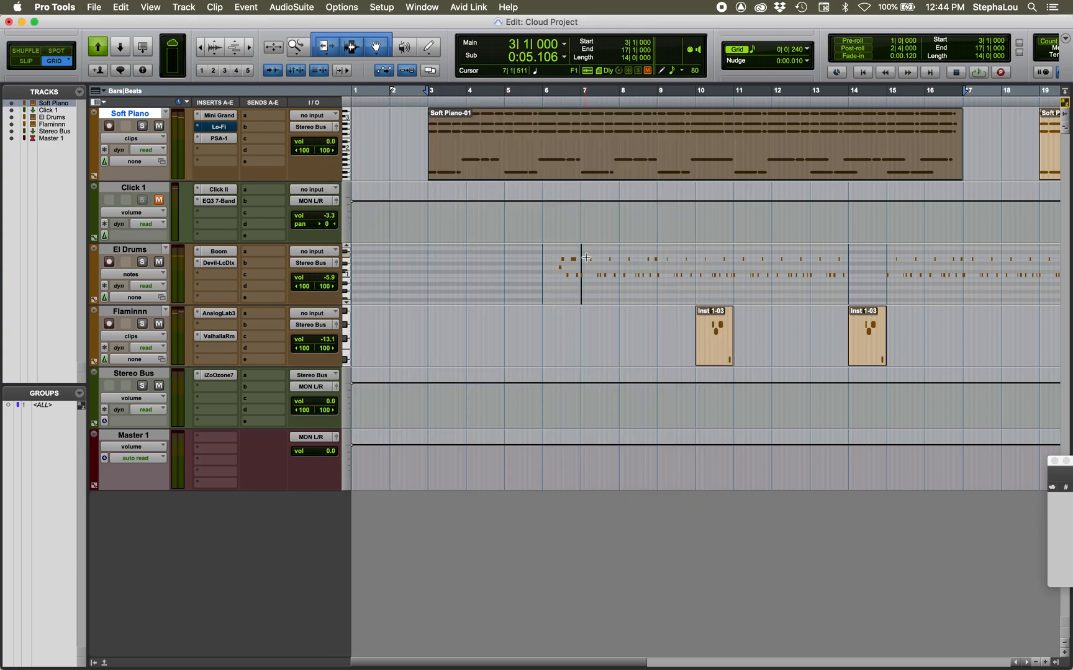
pyautogui.press('super+n')
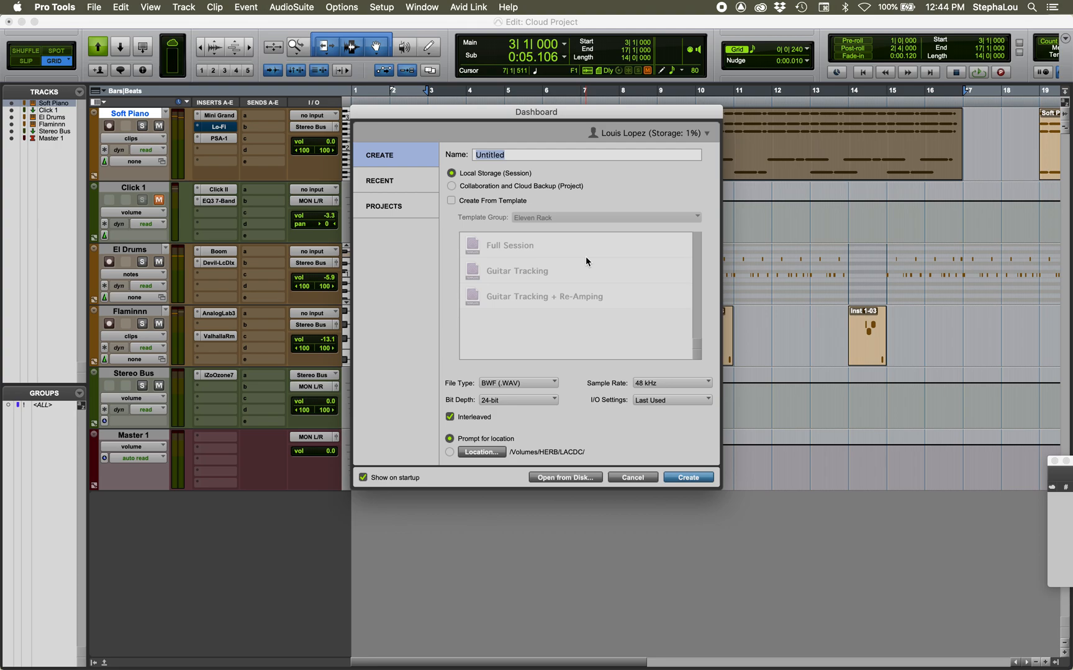
pyautogui.click(631, 478)
# Step: Reopen the Dashboard for new sessions and look through its full list of recent sessions
pyautogui.click(95, 7)
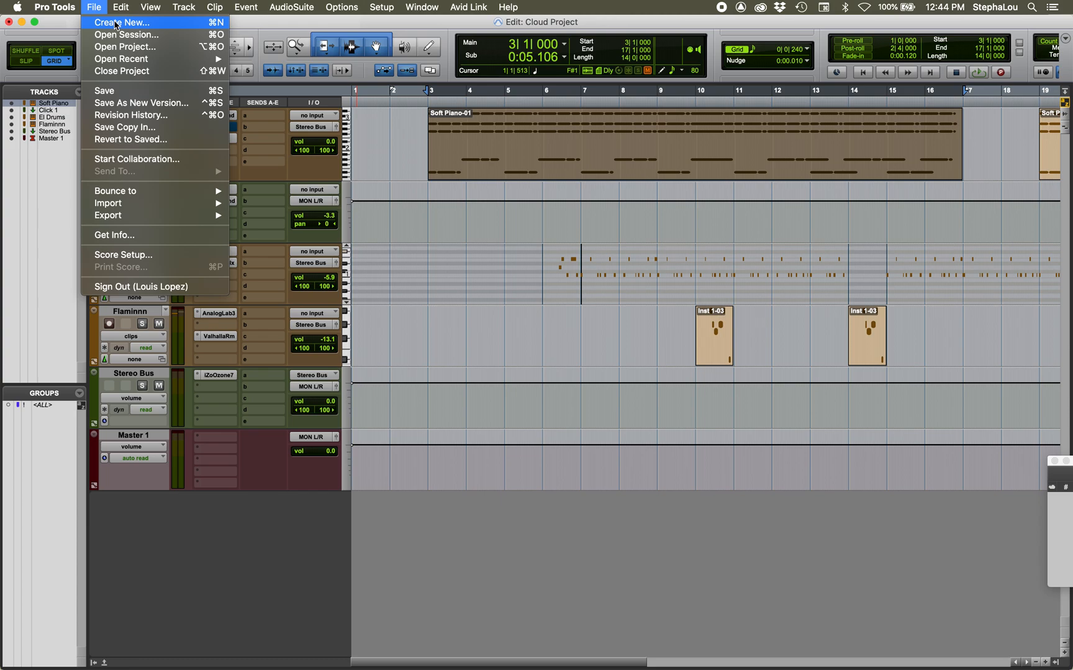
pyautogui.click(116, 24)
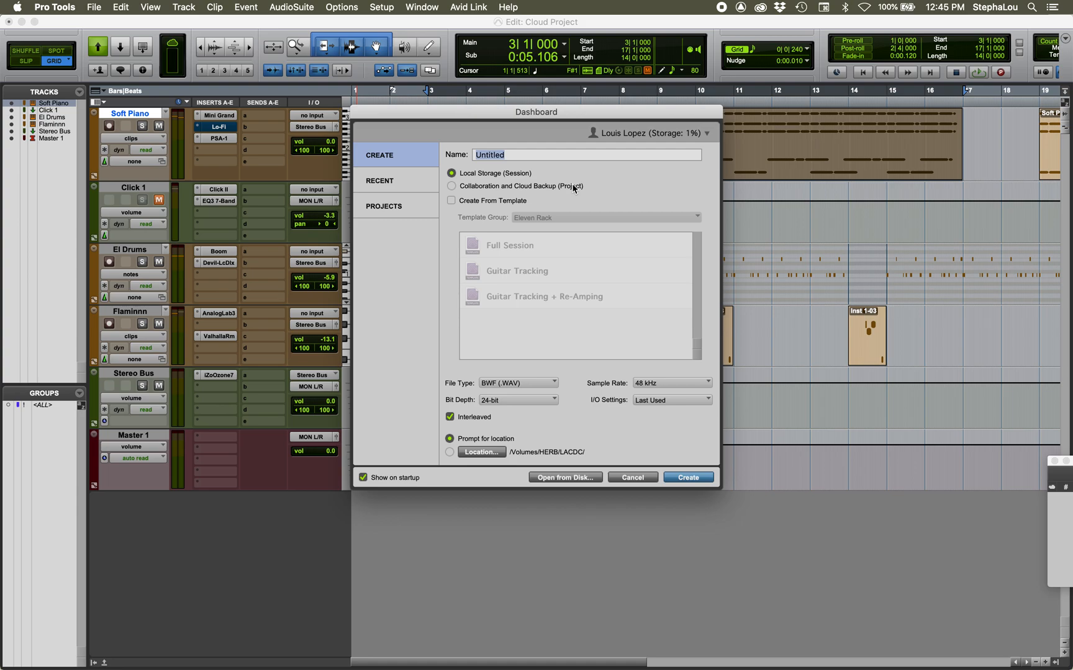
pyautogui.click(416, 186)
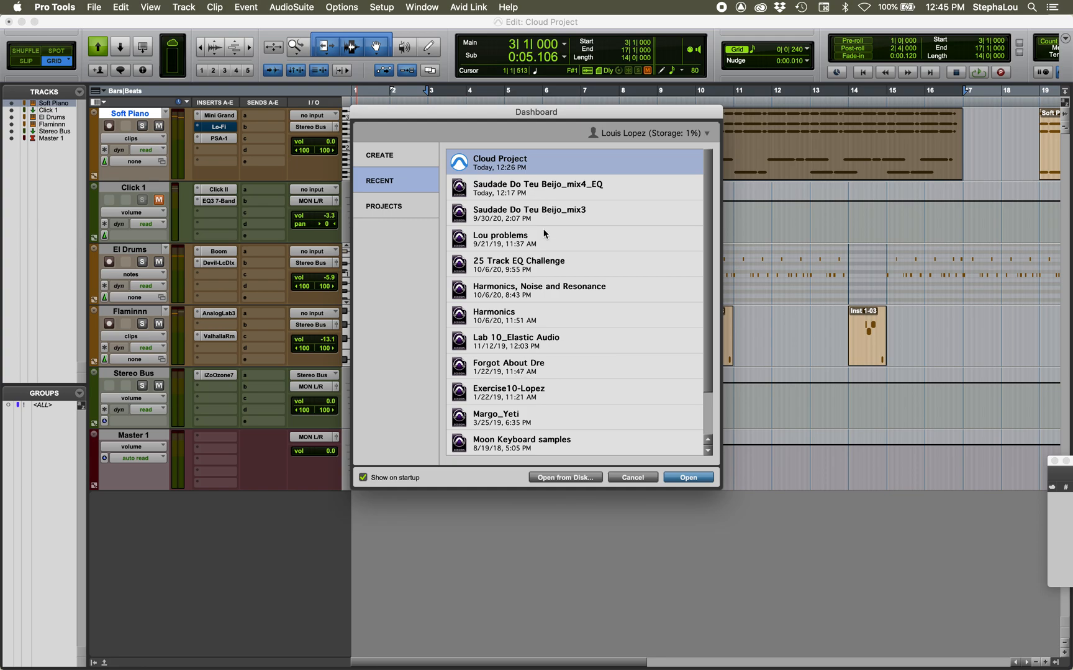
pyautogui.scroll(-2, 537, 320)
pyautogui.scroll(2, 537, 320)
pyautogui.scroll(-2, 537, 321)
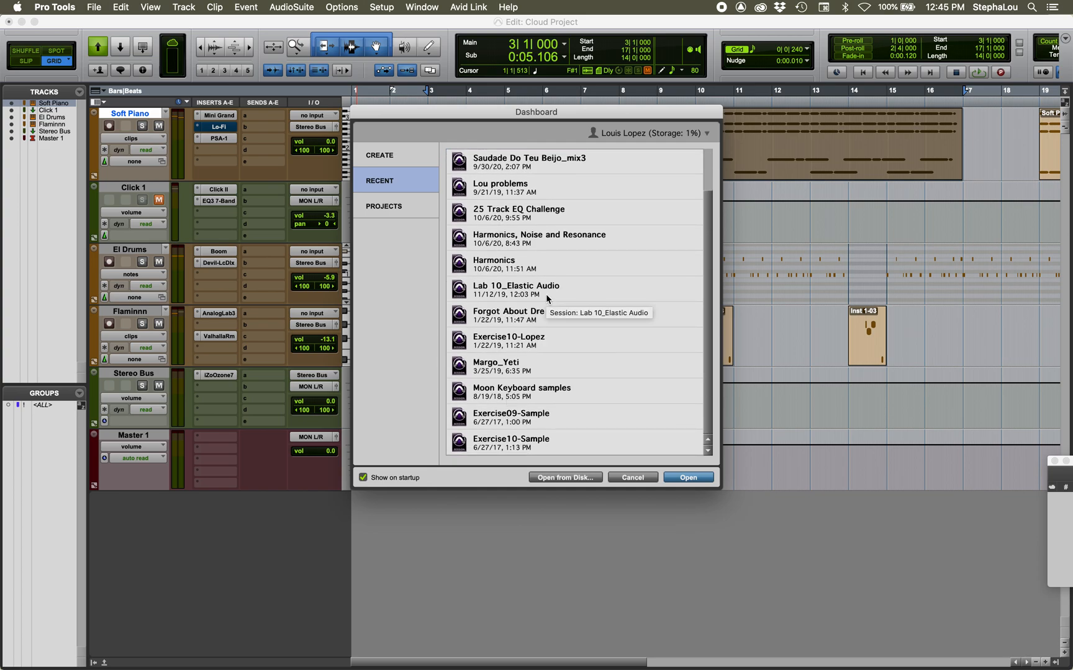
pyautogui.scroll(2, 547, 298)
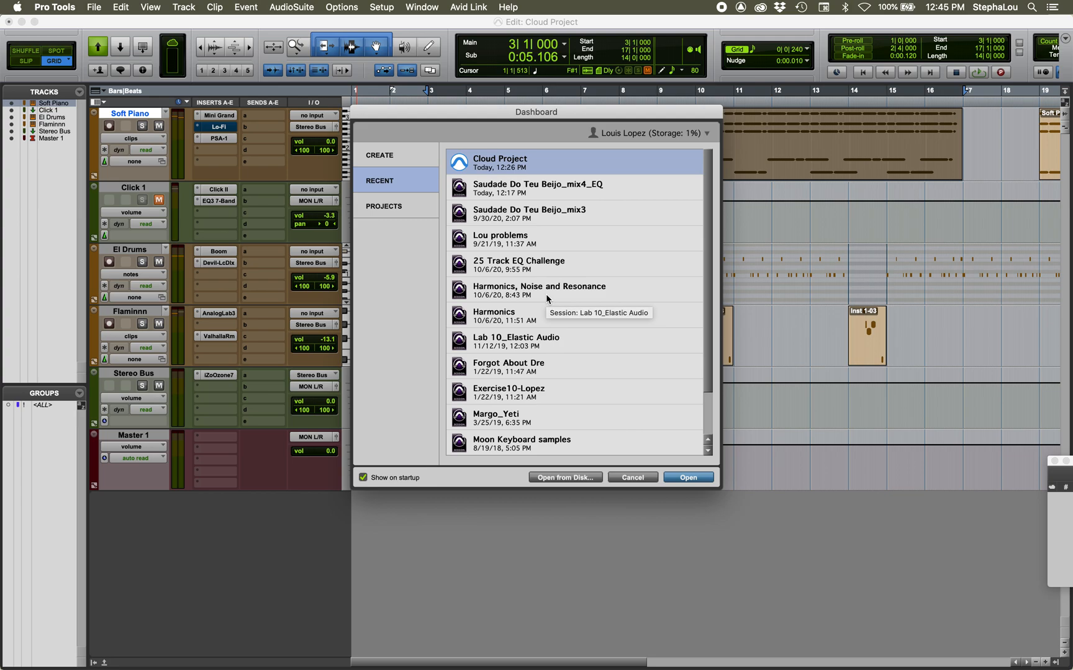
# Step: Compare the Dashboard's cloud projects with its recent sessions, check the account options, and close the Dashboard without opening anything
pyautogui.click(389, 211)
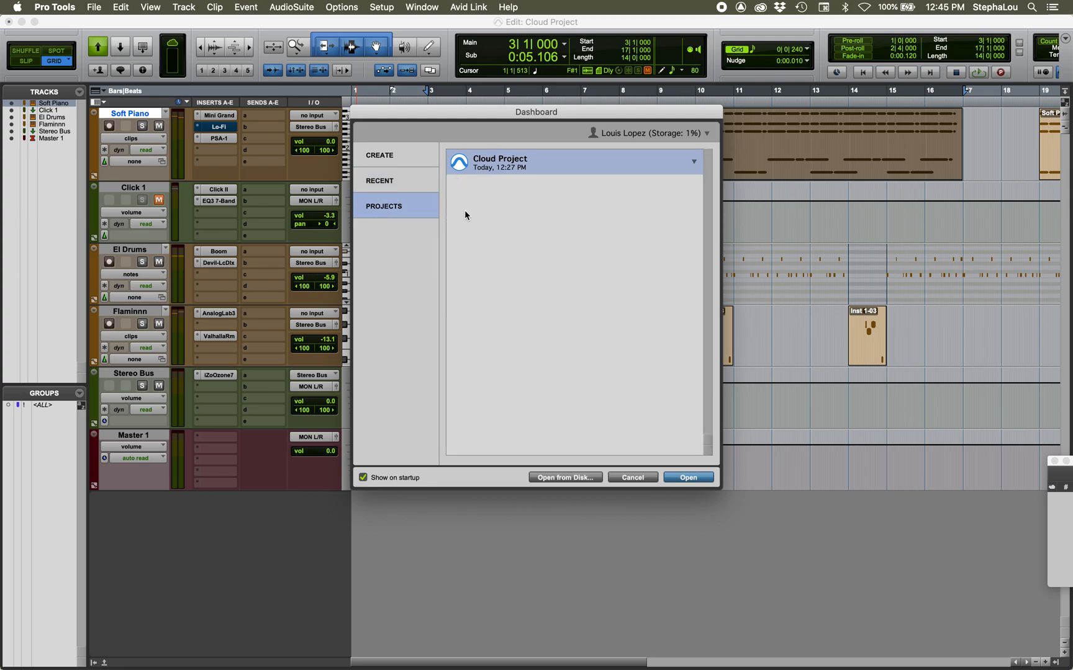
pyautogui.click(409, 184)
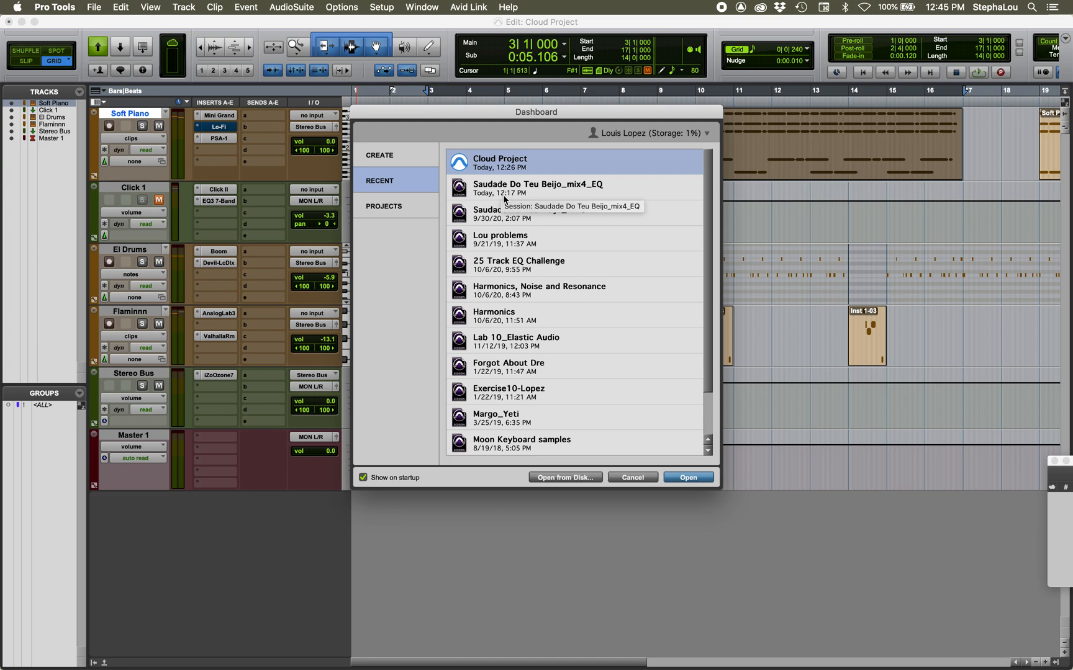
pyautogui.click(385, 206)
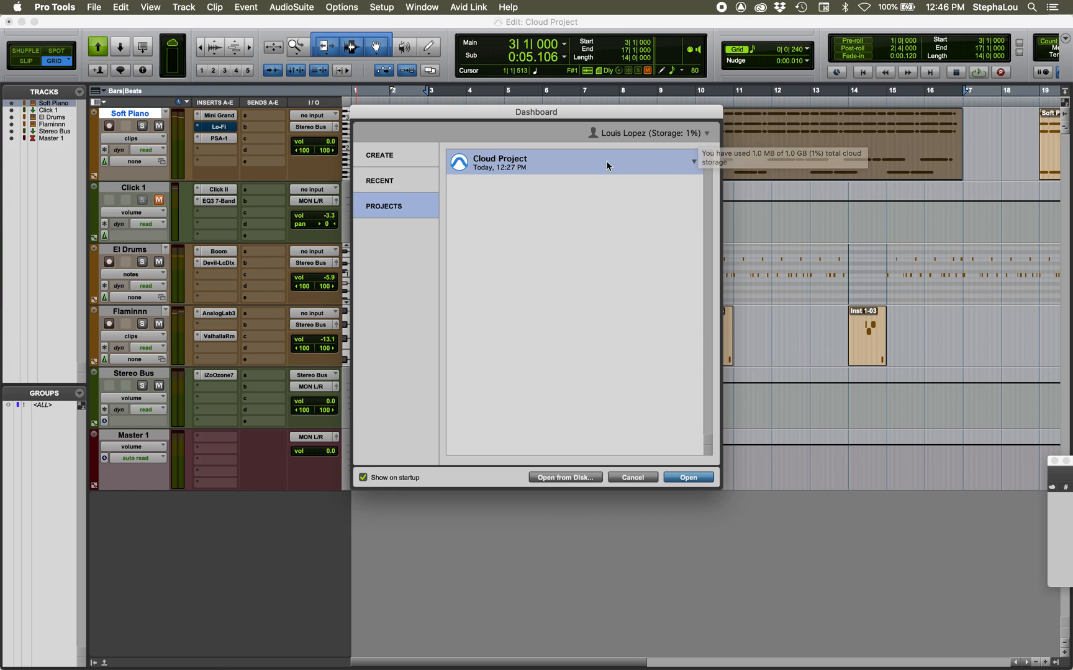
pyautogui.click(705, 134)
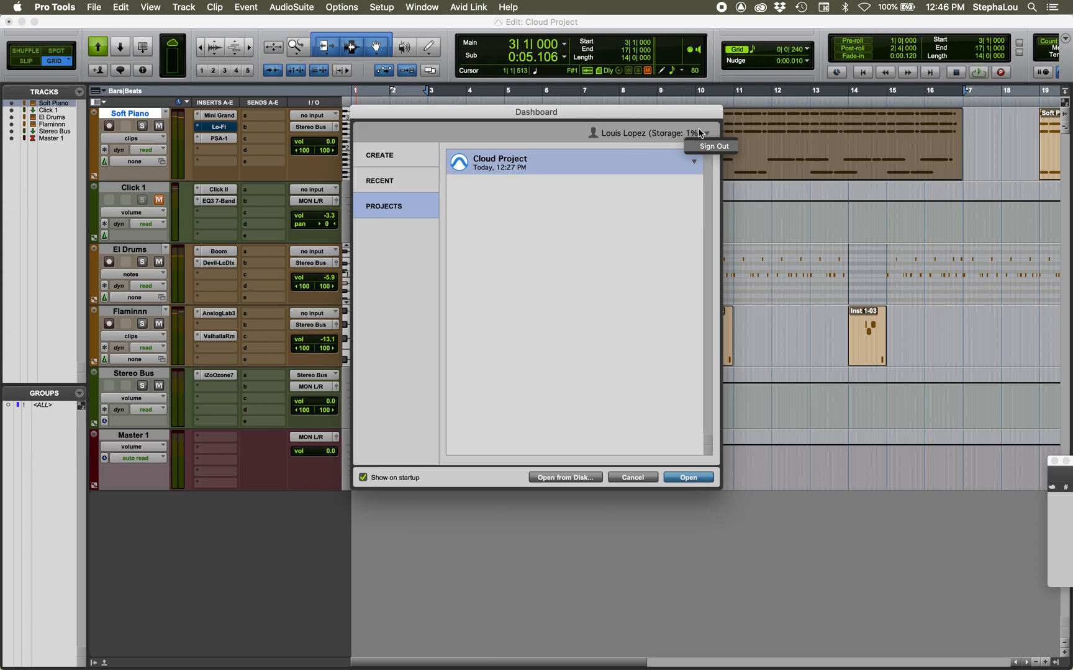
pyautogui.click(643, 211)
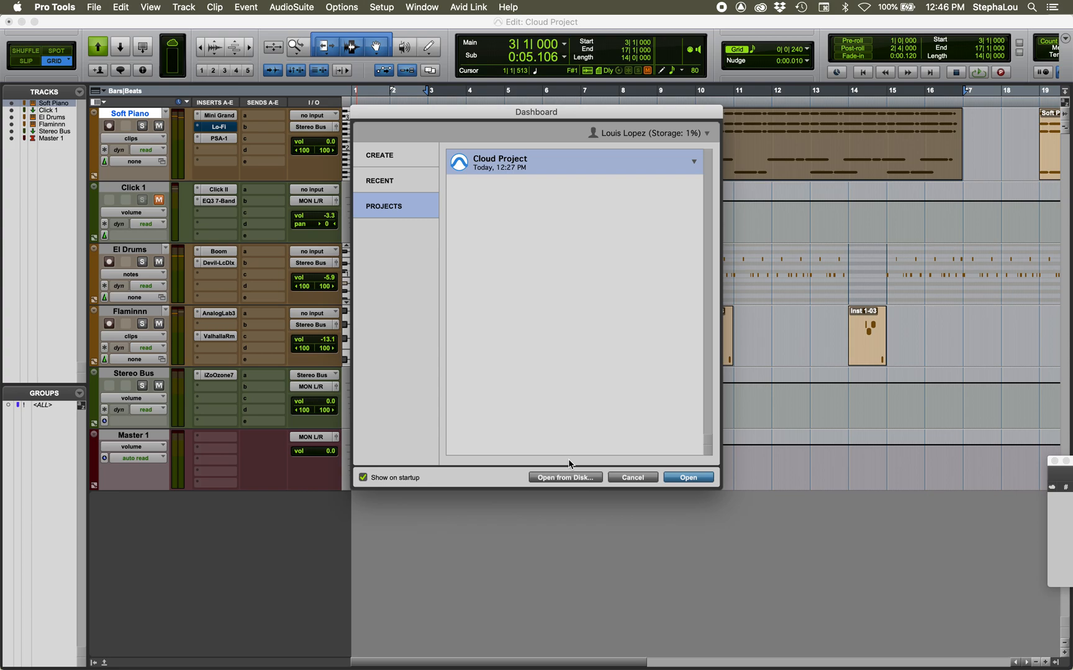
pyautogui.click(648, 479)
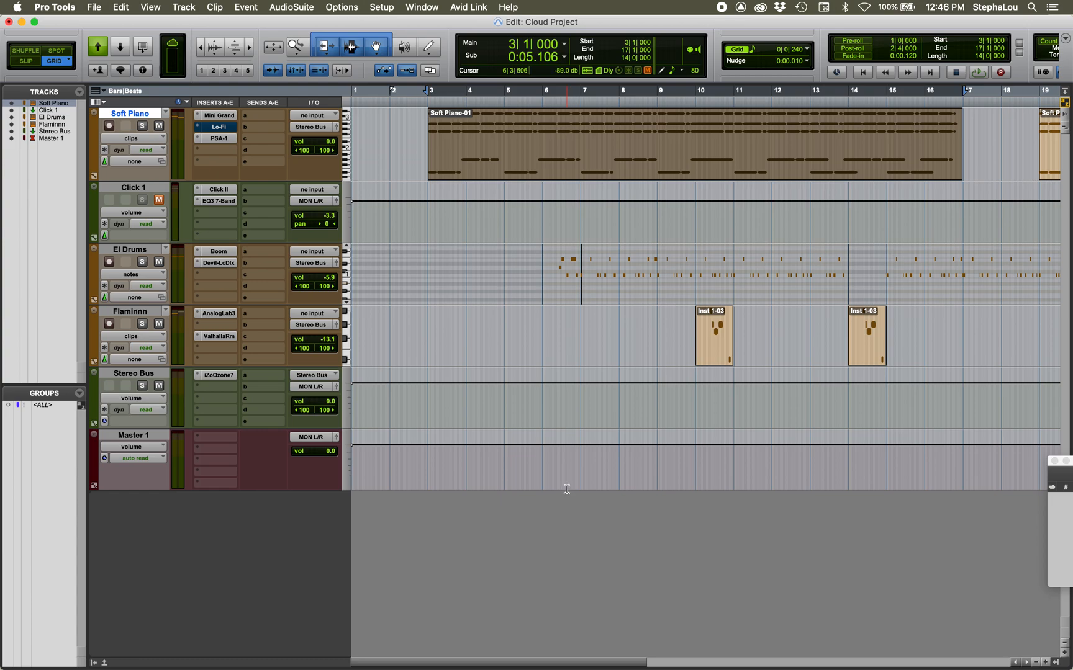
# Step: In the Playback Engine settings, choose MixPre-6 II as the playback engine and set the H/W buffer size to 256 samples
pyautogui.click(382, 8)
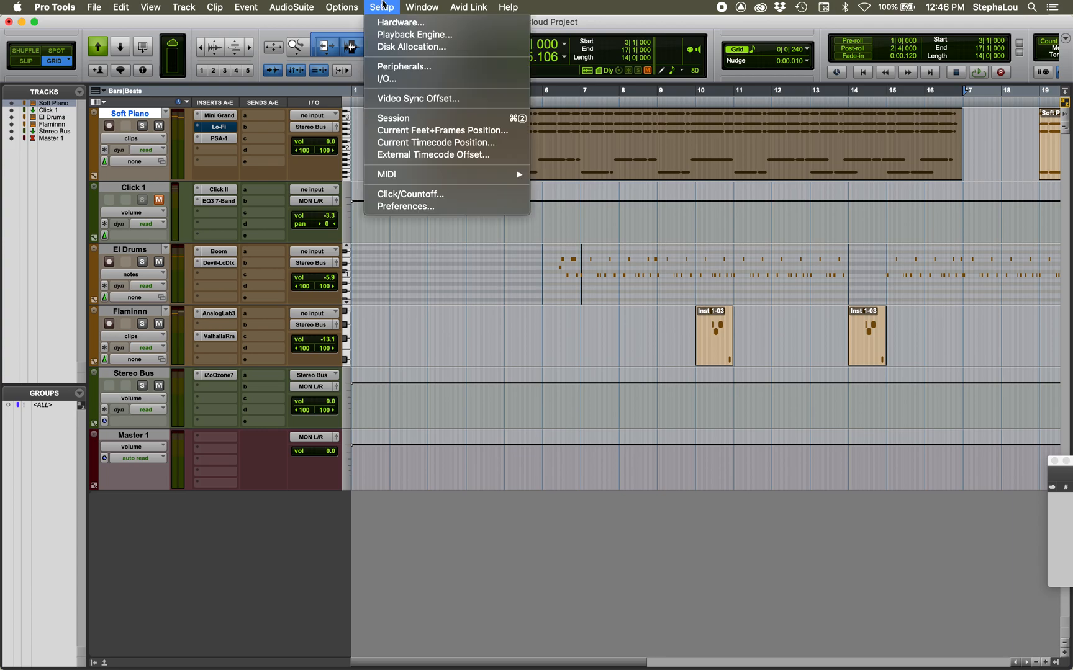
pyautogui.click(385, 35)
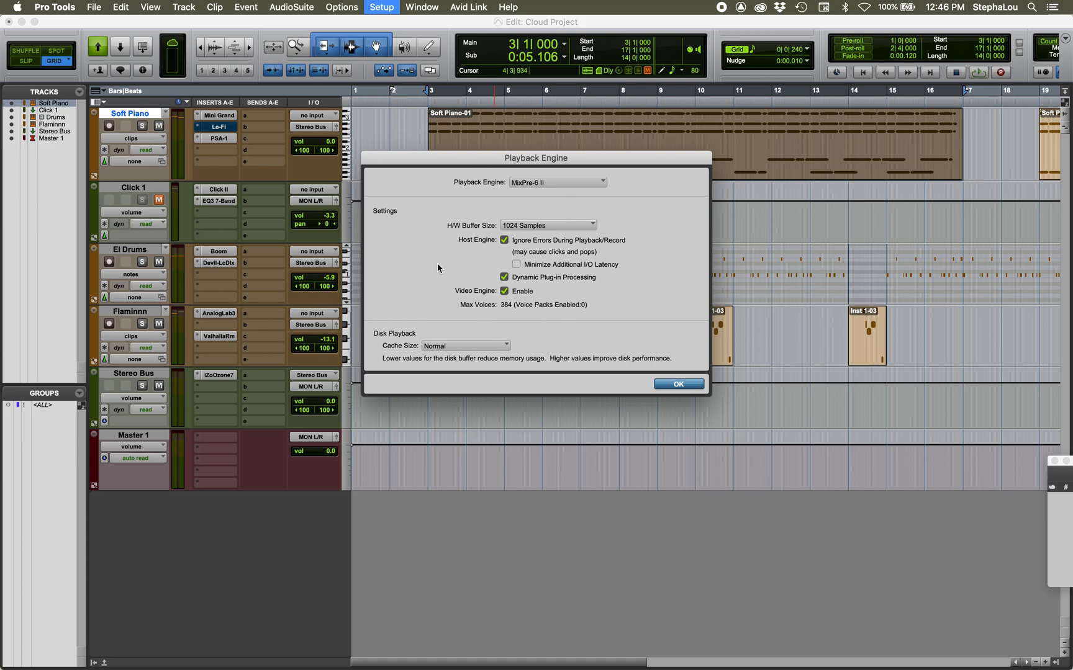
pyautogui.click(534, 184)
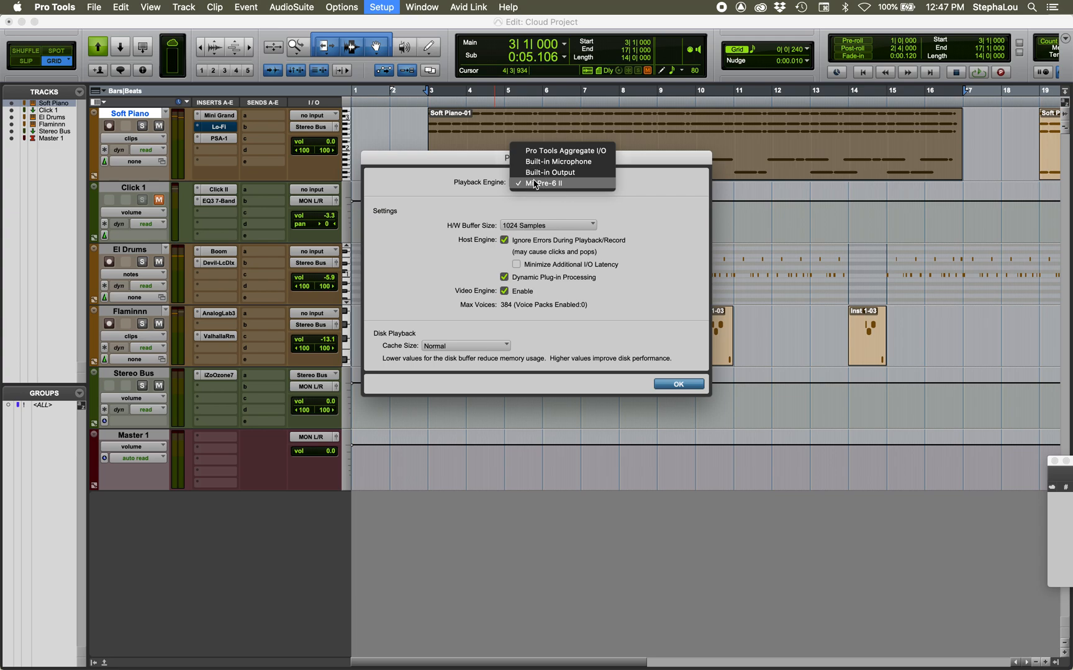
pyautogui.click(522, 210)
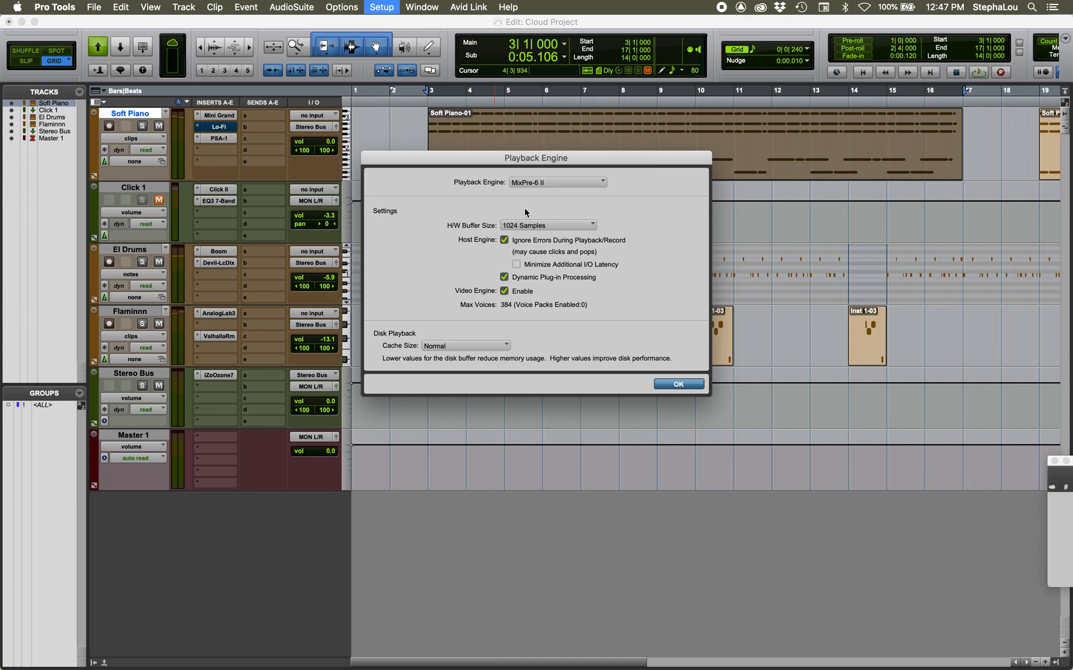
pyautogui.click(538, 183)
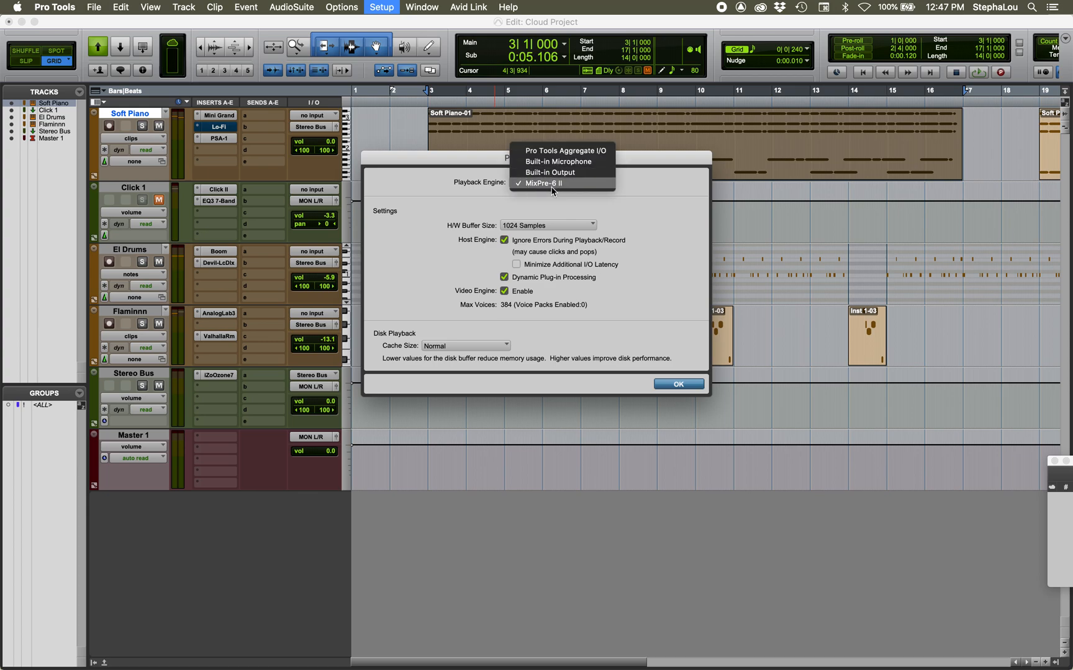
pyautogui.click(546, 185)
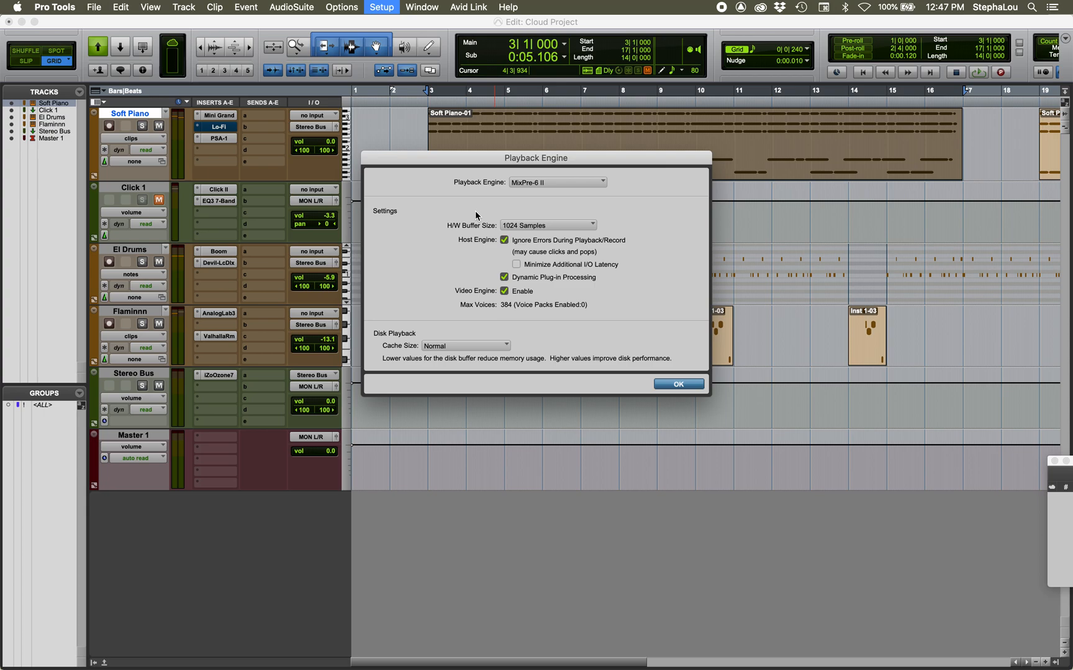
pyautogui.click(538, 229)
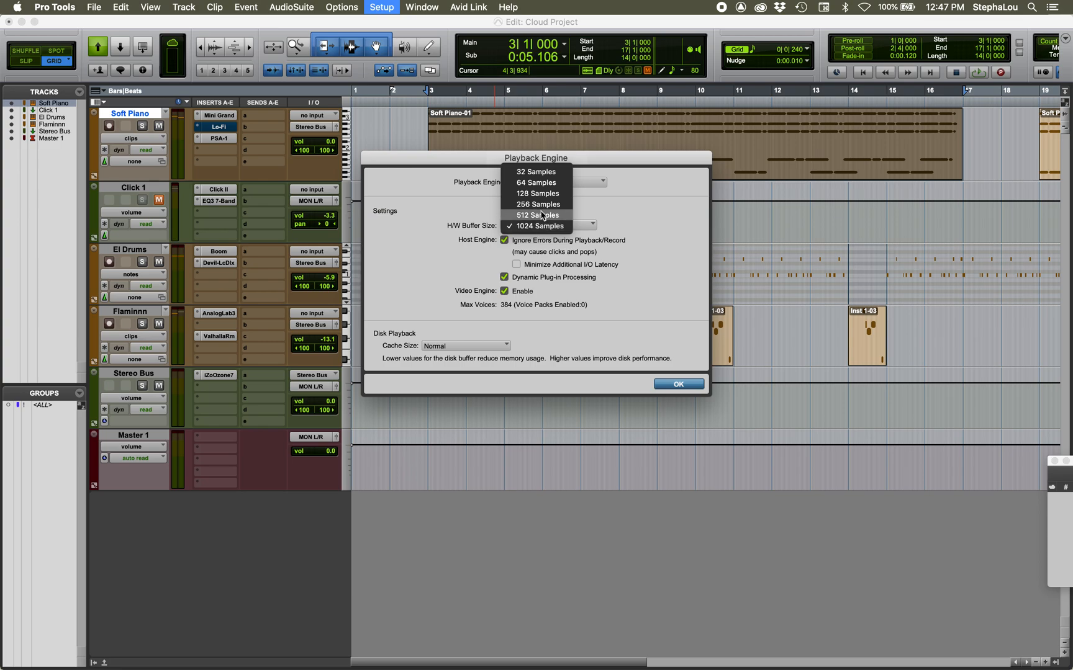
pyautogui.click(541, 206)
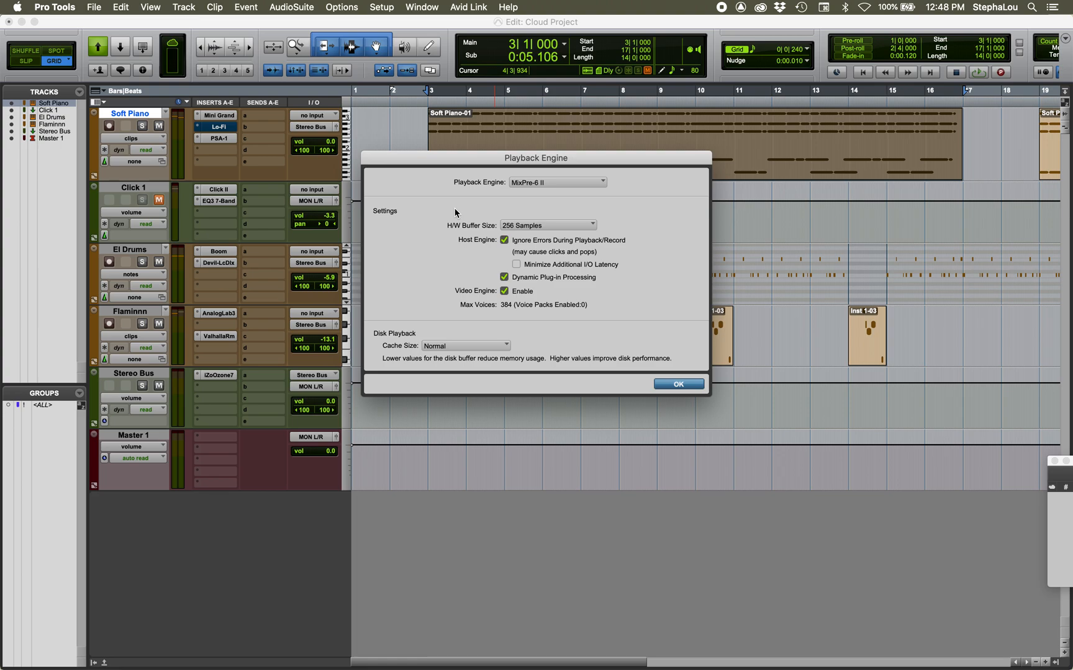
# Step: Examine the Mac's model, processor and memory in its system overview and close the overview
pyautogui.click(16, 8)
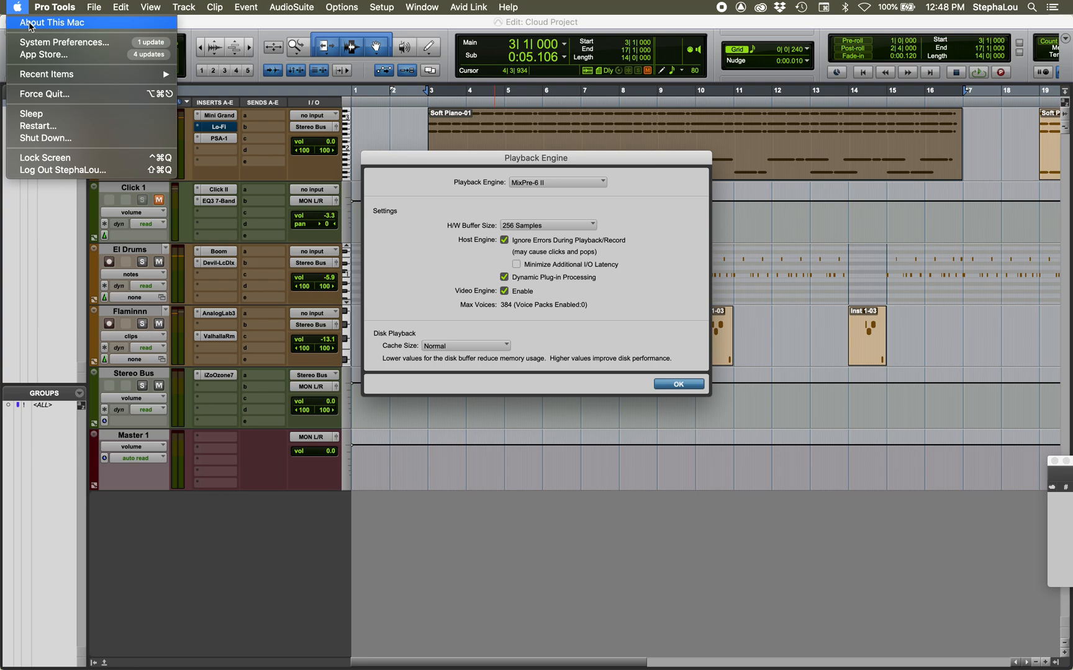
pyautogui.click(30, 25)
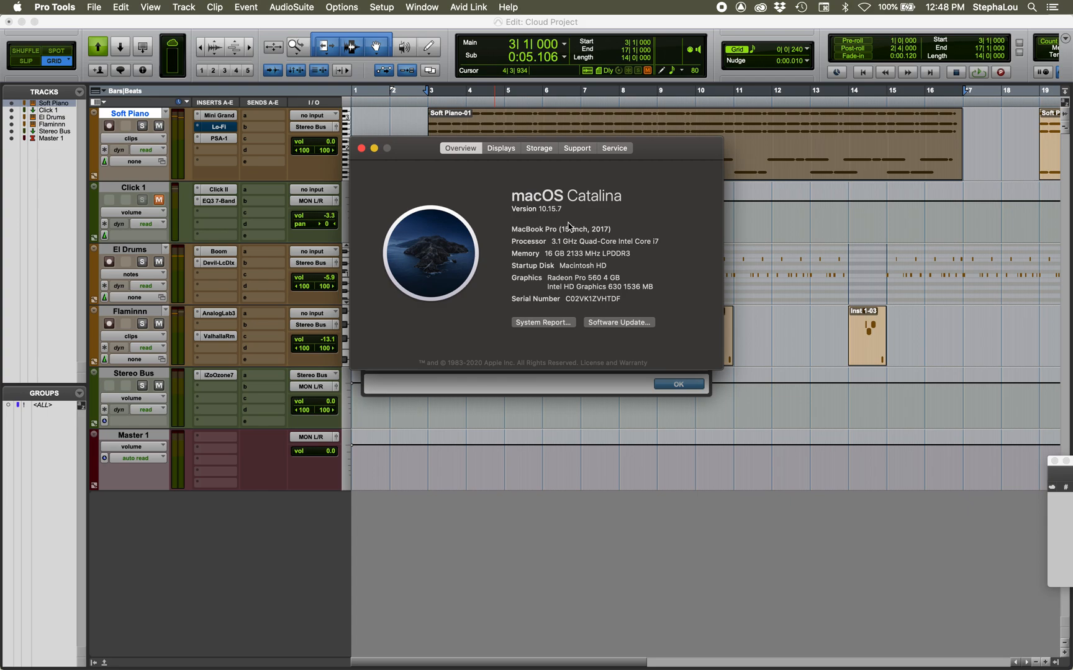
pyautogui.moveTo(417, 150); pyautogui.dragTo(435, 280)
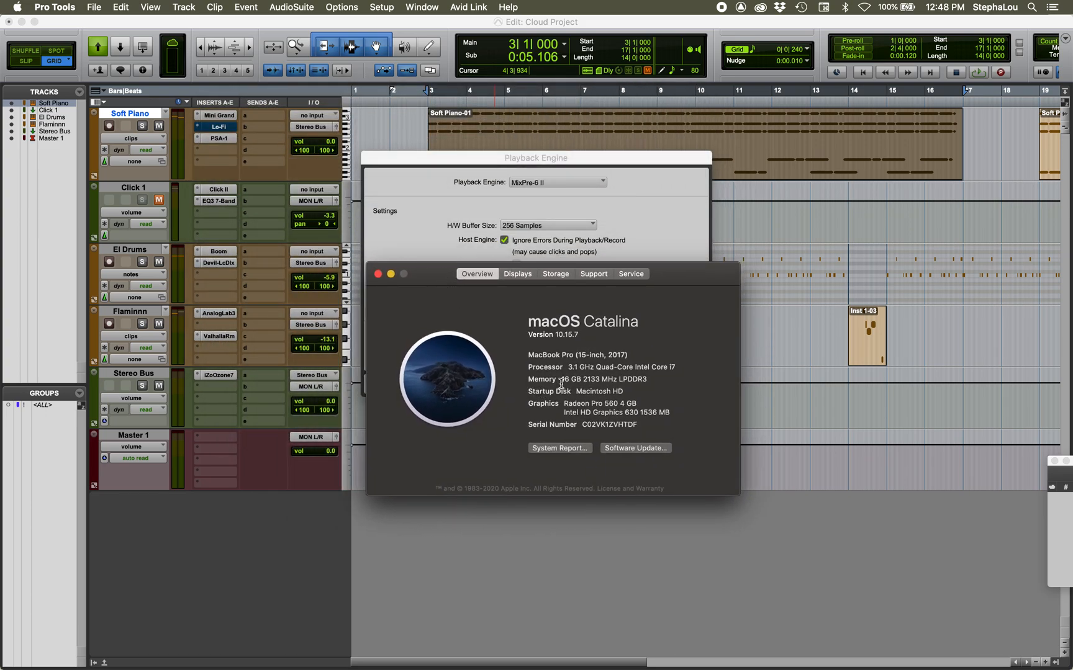
pyautogui.moveTo(562, 381); pyautogui.dragTo(578, 391)
pyautogui.click(578, 394)
pyautogui.moveTo(567, 367); pyautogui.dragTo(594, 368)
pyautogui.doubleClick(611, 355)
pyautogui.click(377, 274)
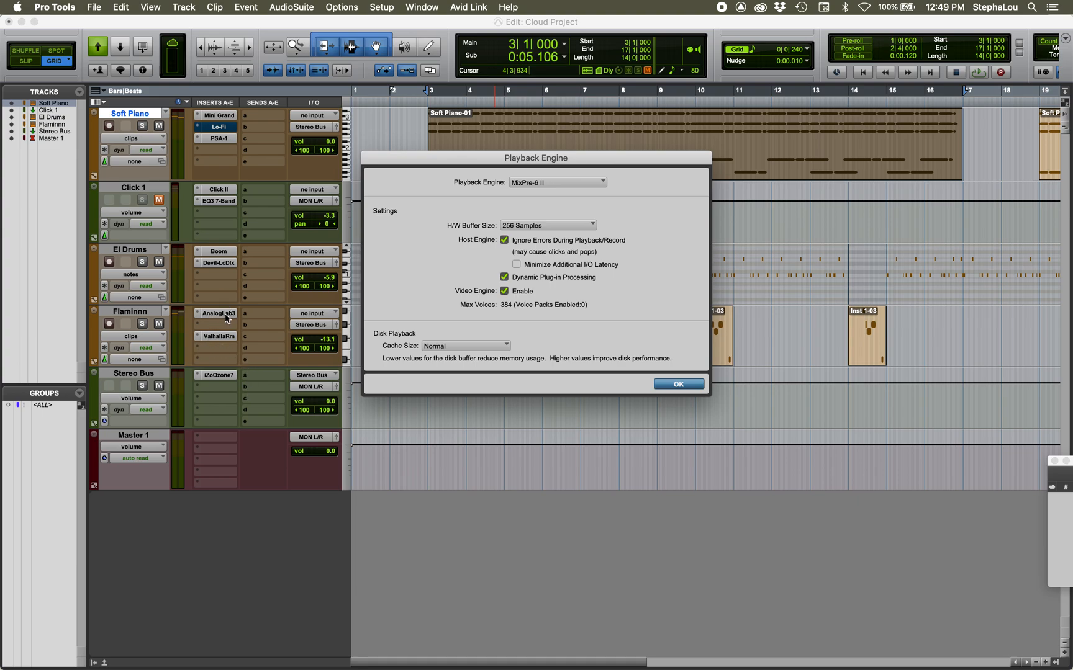
# Step: Review the H/W buffer size choices and disable Ignore Errors During Playback/Record for the host engine
pyautogui.click(514, 227)
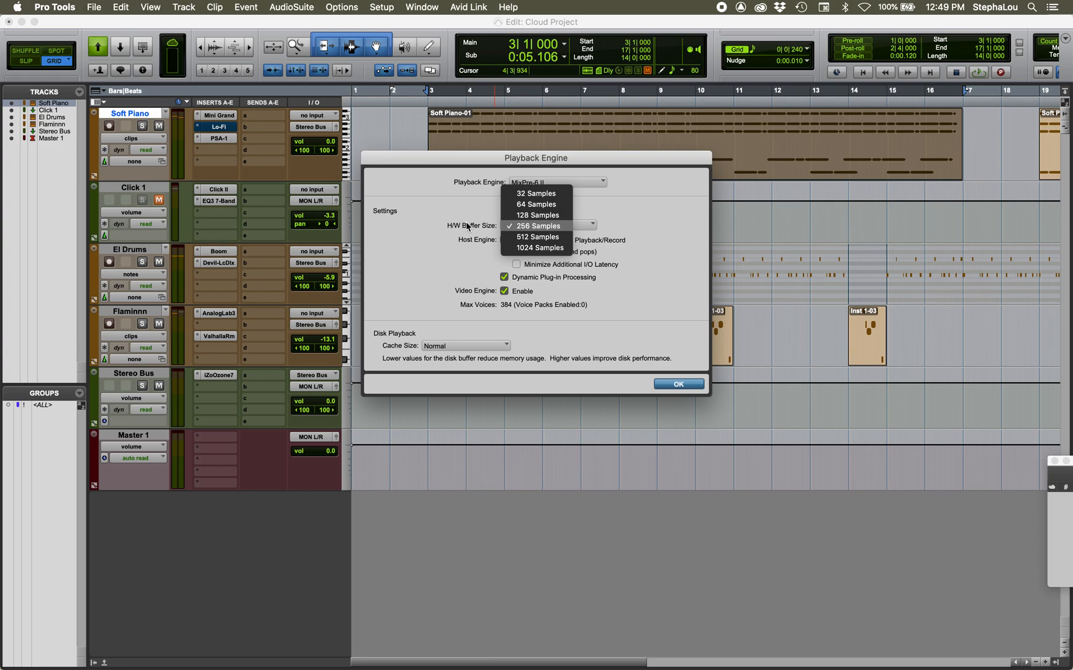
pyautogui.click(424, 222)
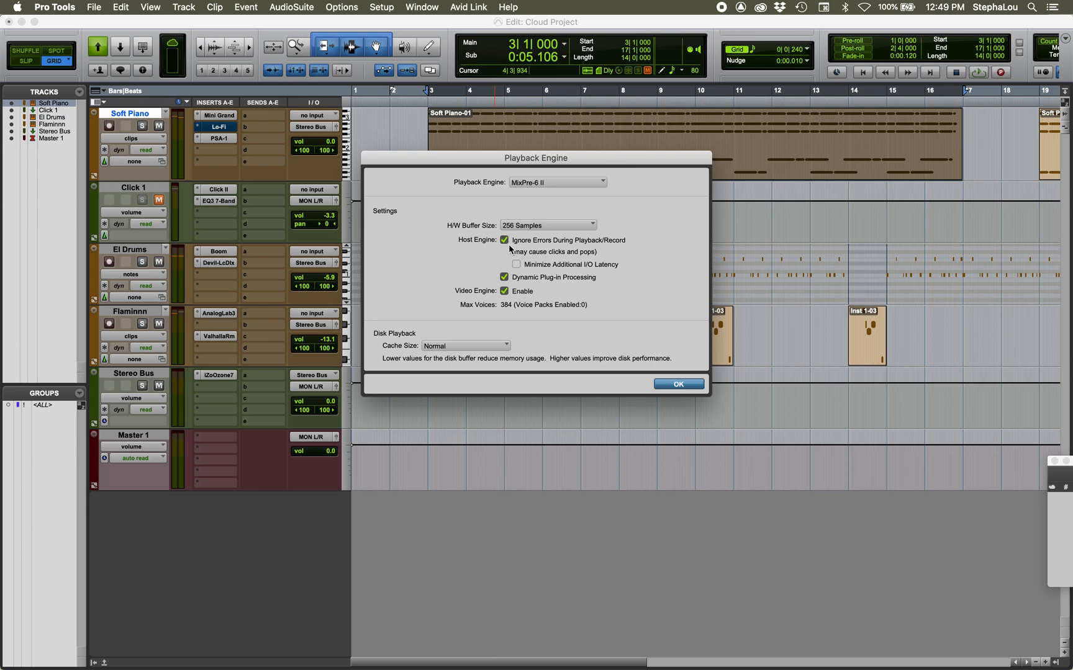
pyautogui.click(503, 241)
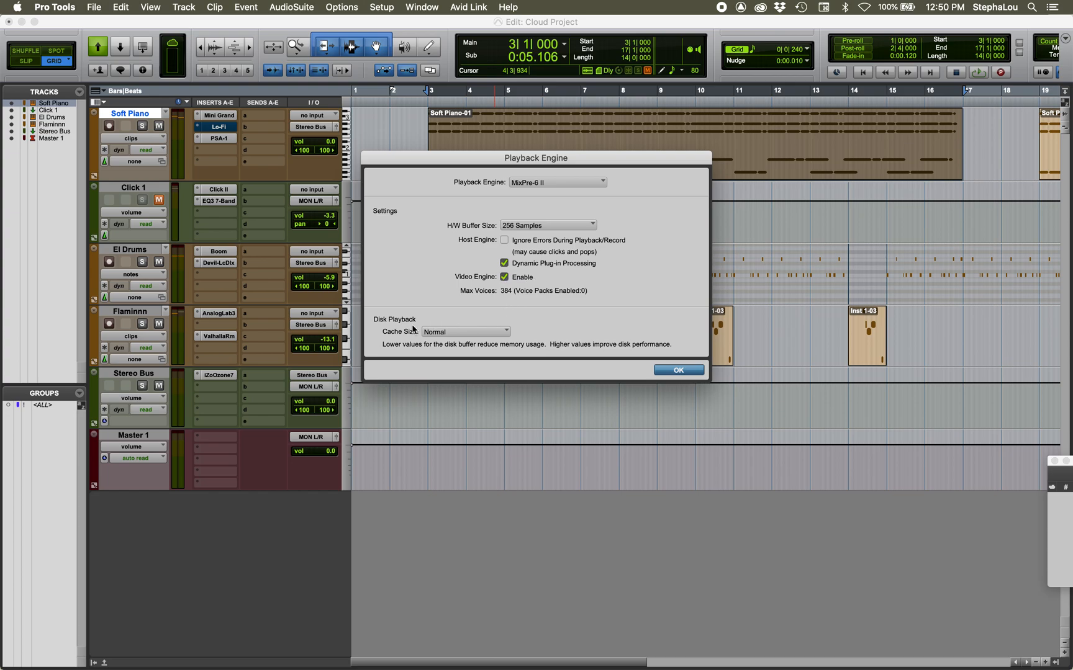
# Step: Review the disk playback cache sizes, leave the cache at Normal, and apply the Playback Engine settings
pyautogui.click(440, 334)
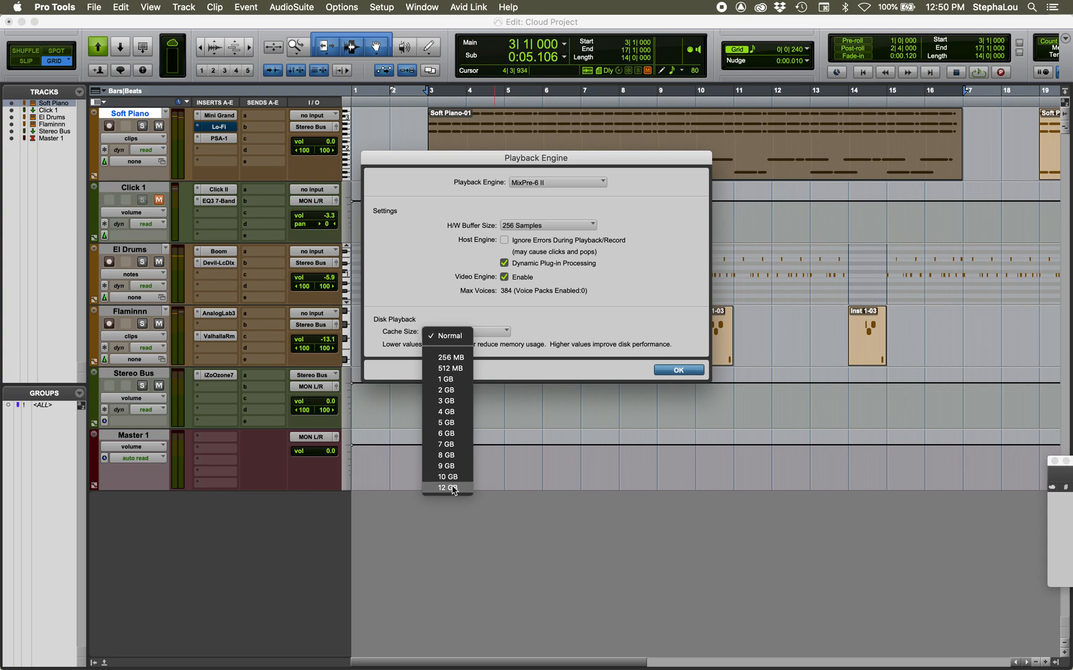
pyautogui.click(449, 300)
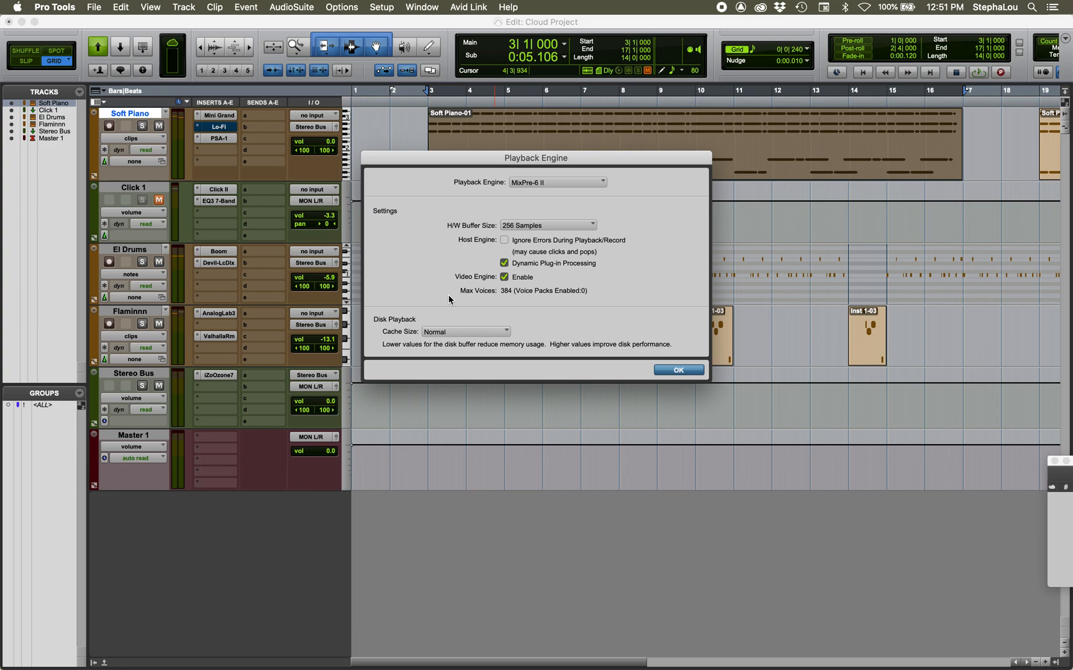
pyautogui.click(449, 336)
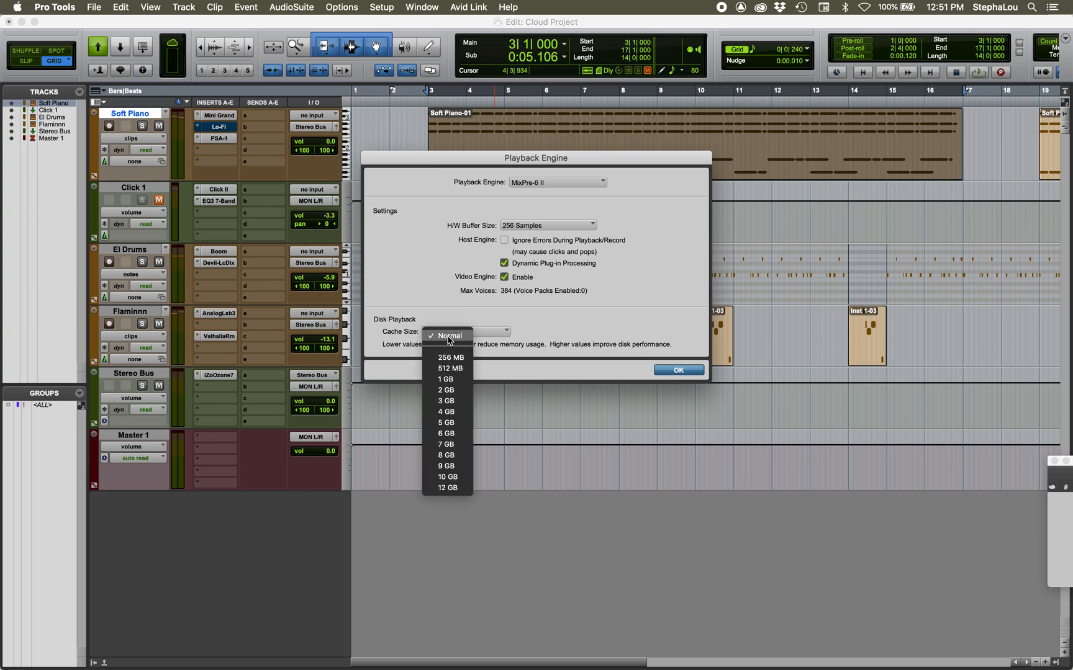
pyautogui.click(459, 320)
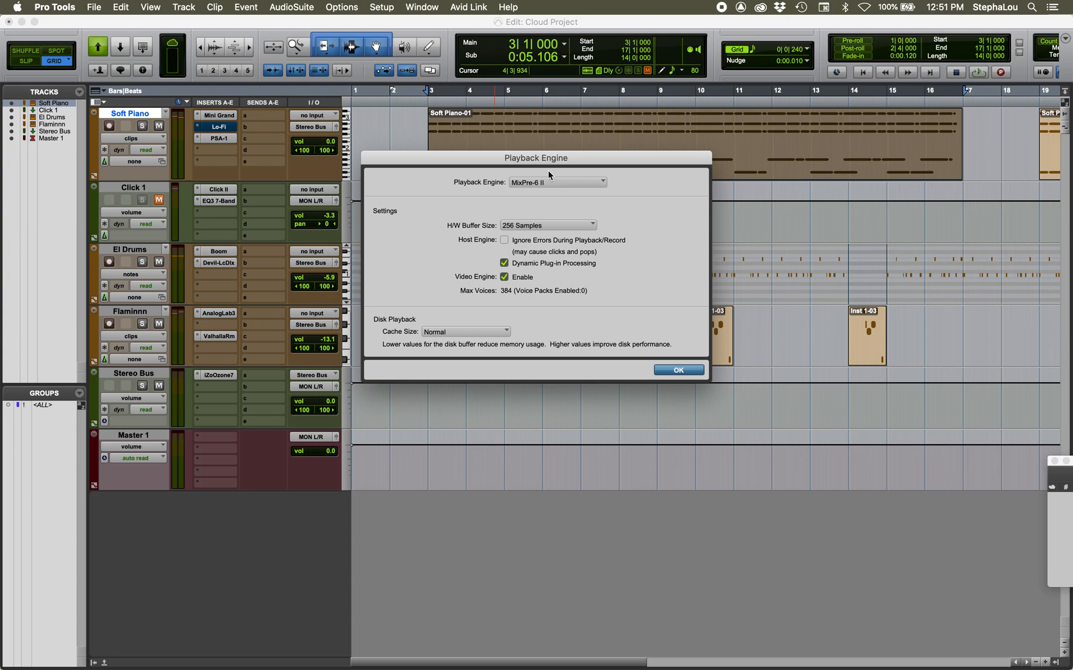
pyautogui.click(678, 371)
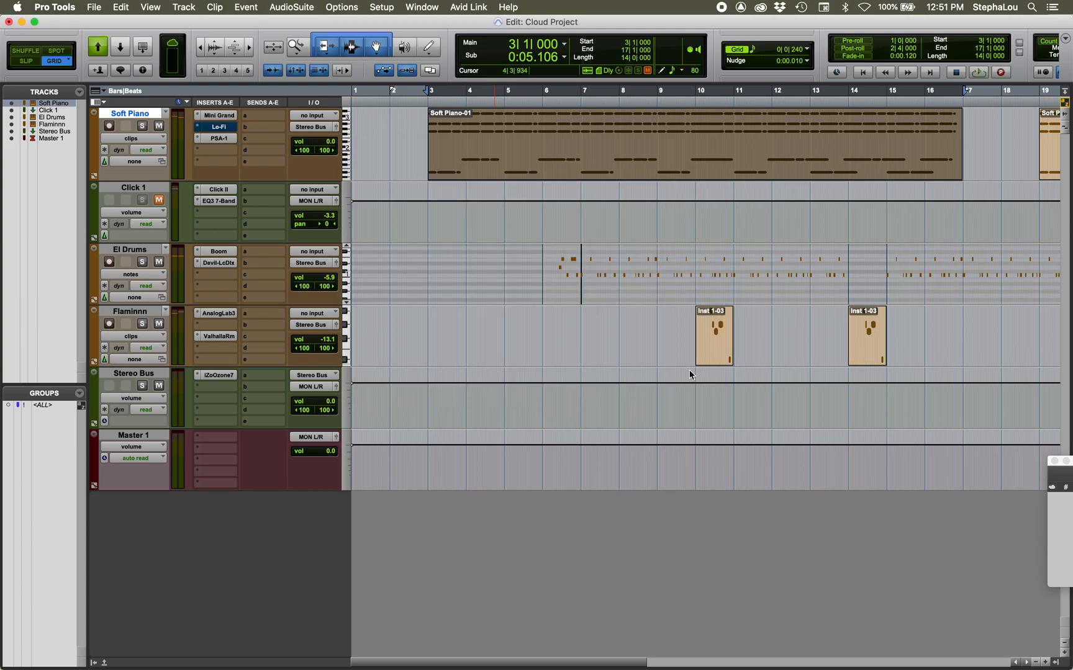
# Step: Open Hardware Setup, launch the MixPre-6 II's setup application, and reposition its Audio Devices window
pyautogui.click(381, 6)
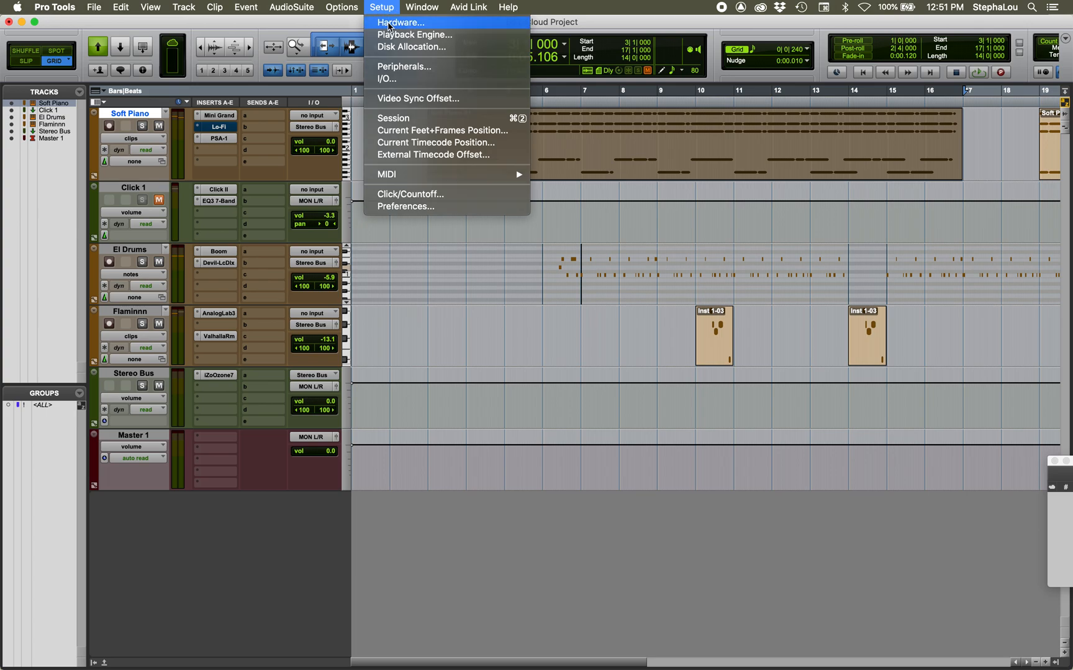
pyautogui.click(389, 24)
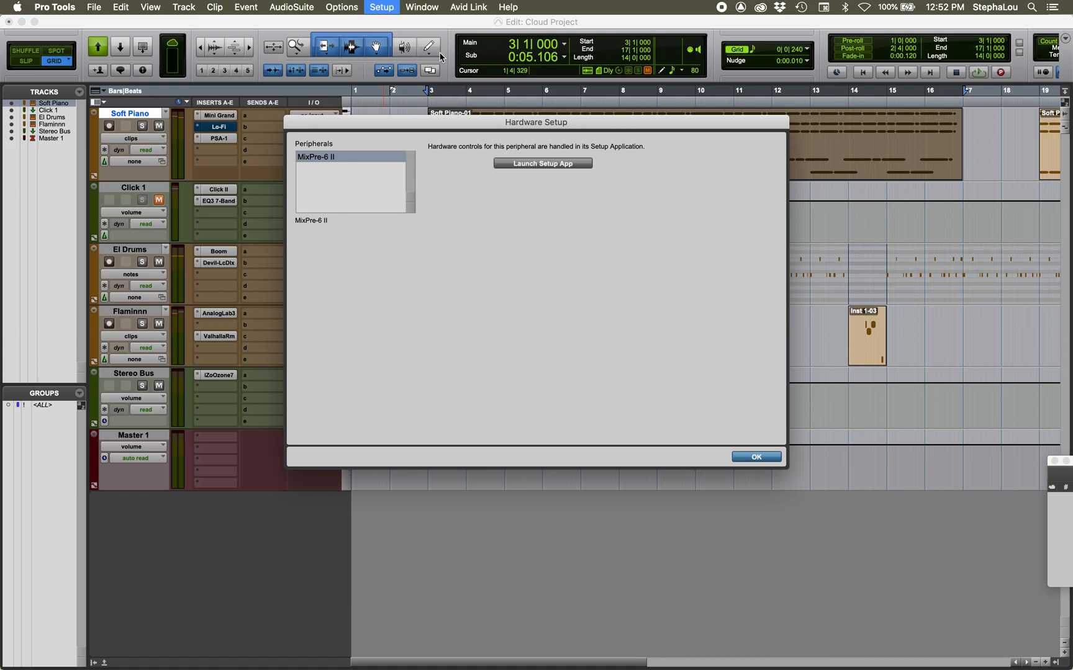
pyautogui.click(559, 163)
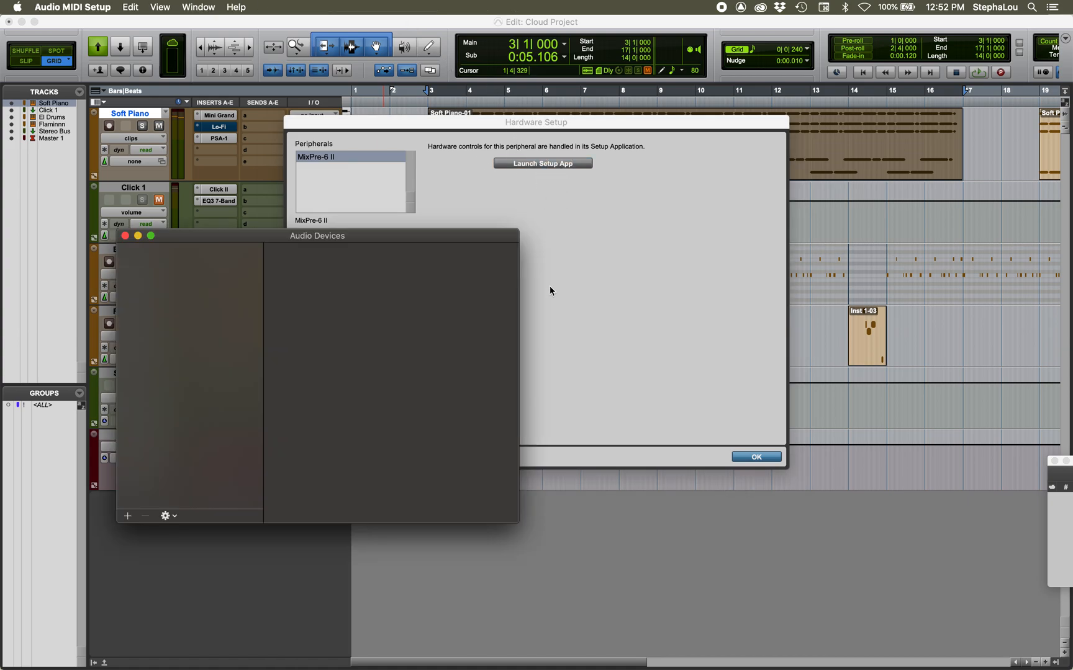
pyautogui.moveTo(422, 239); pyautogui.dragTo(541, 235)
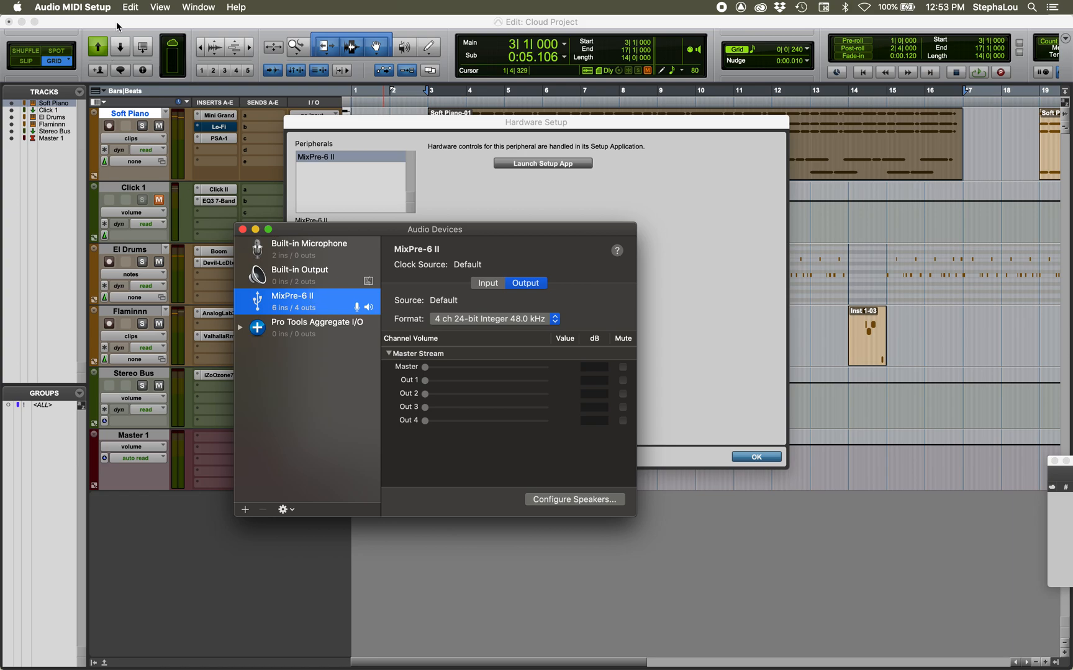
# Step: Show the MIDI Studio in Audio MIDI Setup to view the MIDI devices, and close both the Audio Devices and MIDI Studio windows
pyautogui.click(188, 7)
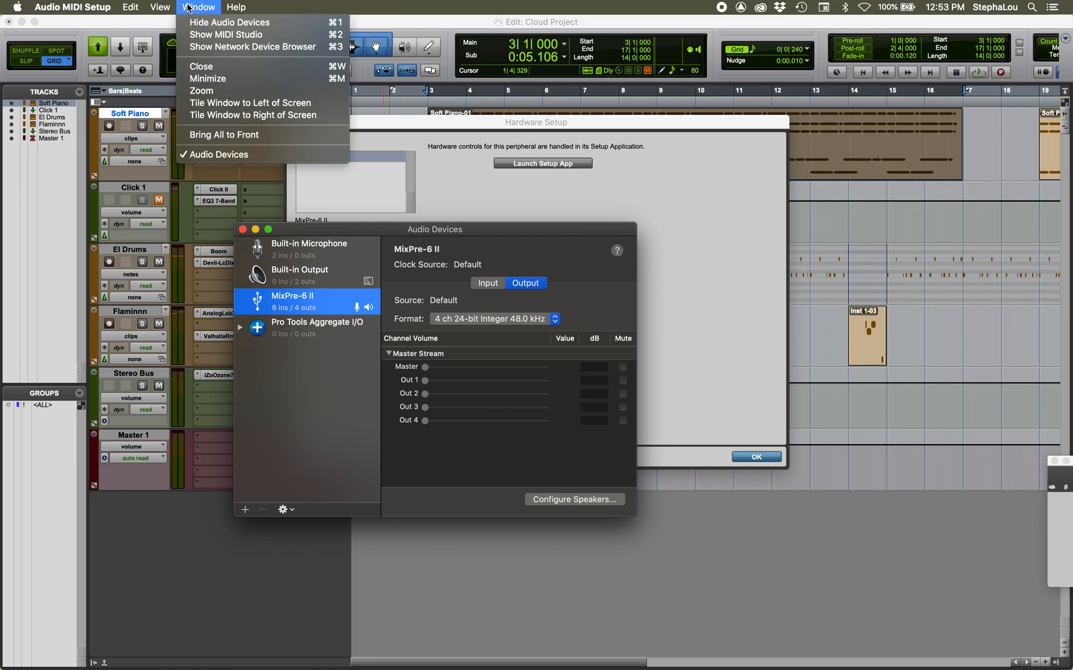
pyautogui.click(226, 37)
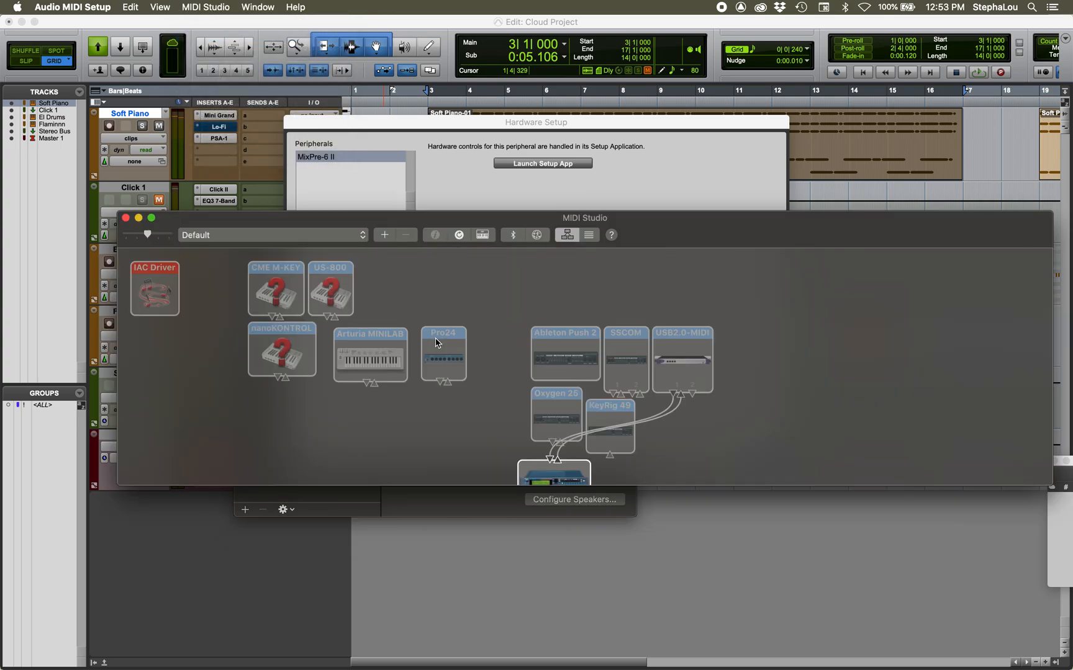
pyautogui.moveTo(375, 223); pyautogui.dragTo(415, 192)
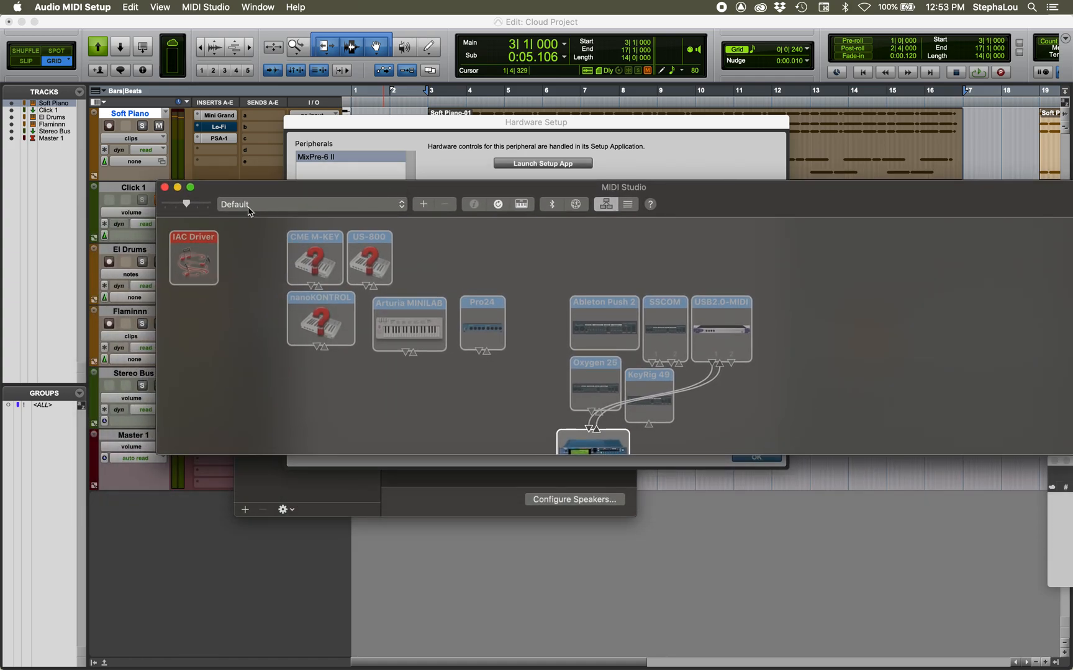
pyautogui.click(324, 485)
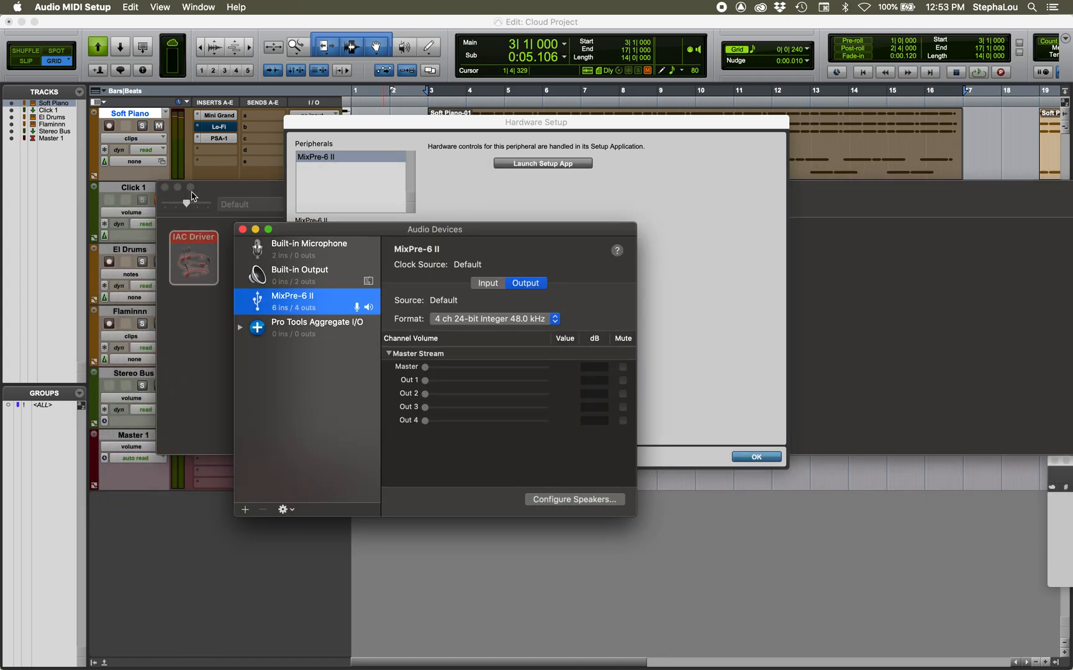
pyautogui.click(242, 230)
pyautogui.moveTo(231, 200); pyautogui.dragTo(164, 217)
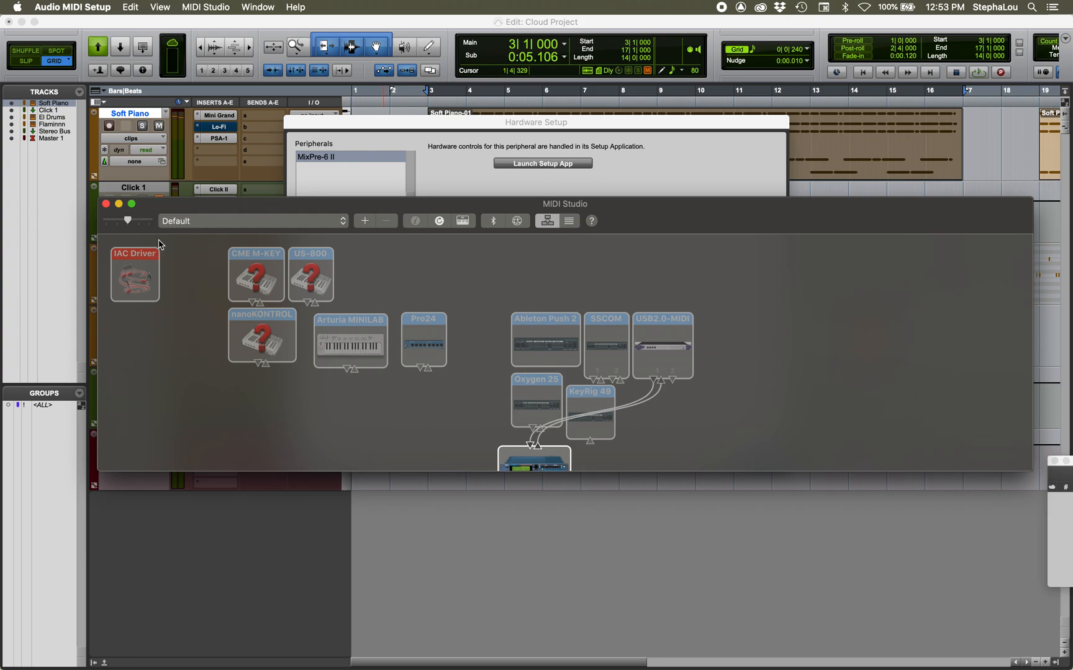
pyautogui.click(106, 205)
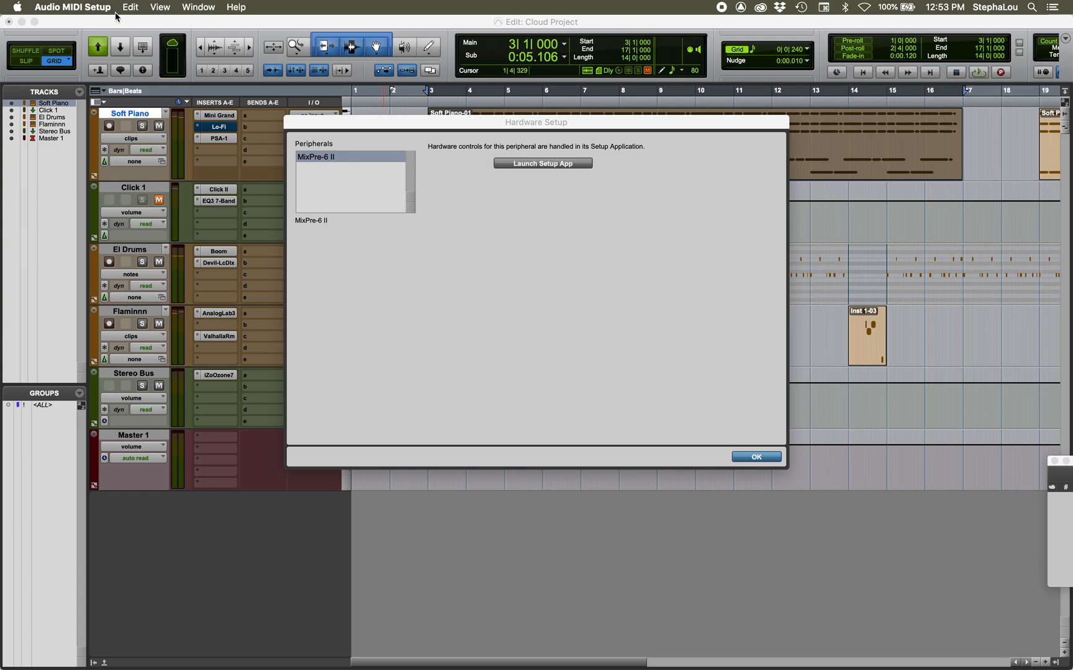
# Step: Reopen the Audio Devices window, examine the MixPre-6 II's output and input formats, and close it along with Hardware Setup
pyautogui.click(202, 14)
pyautogui.click(211, 24)
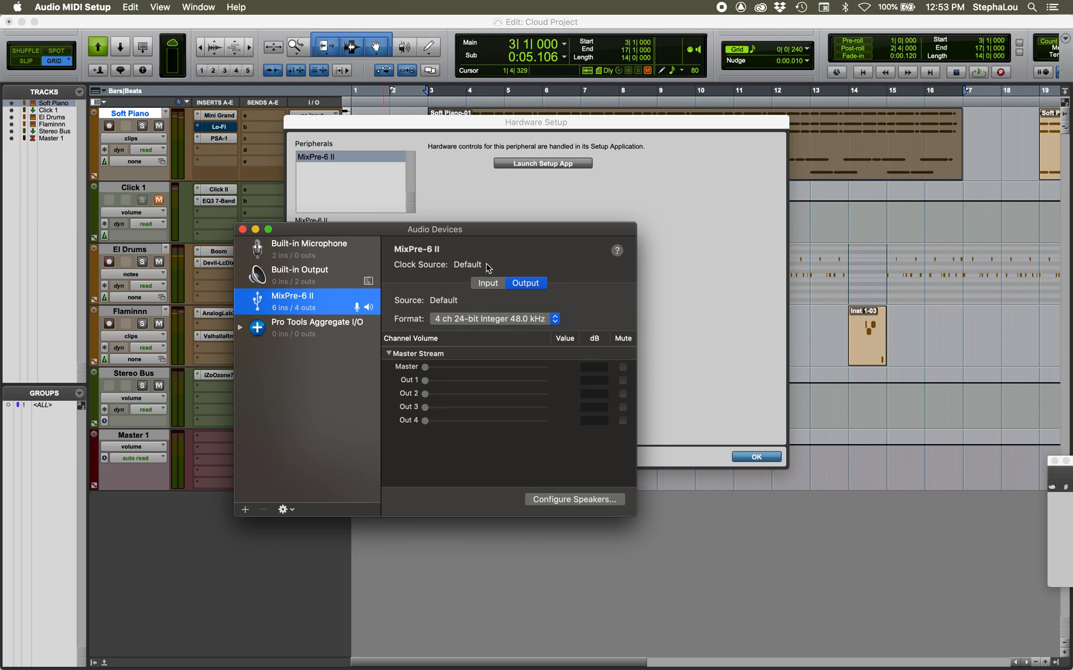
pyautogui.click(488, 284)
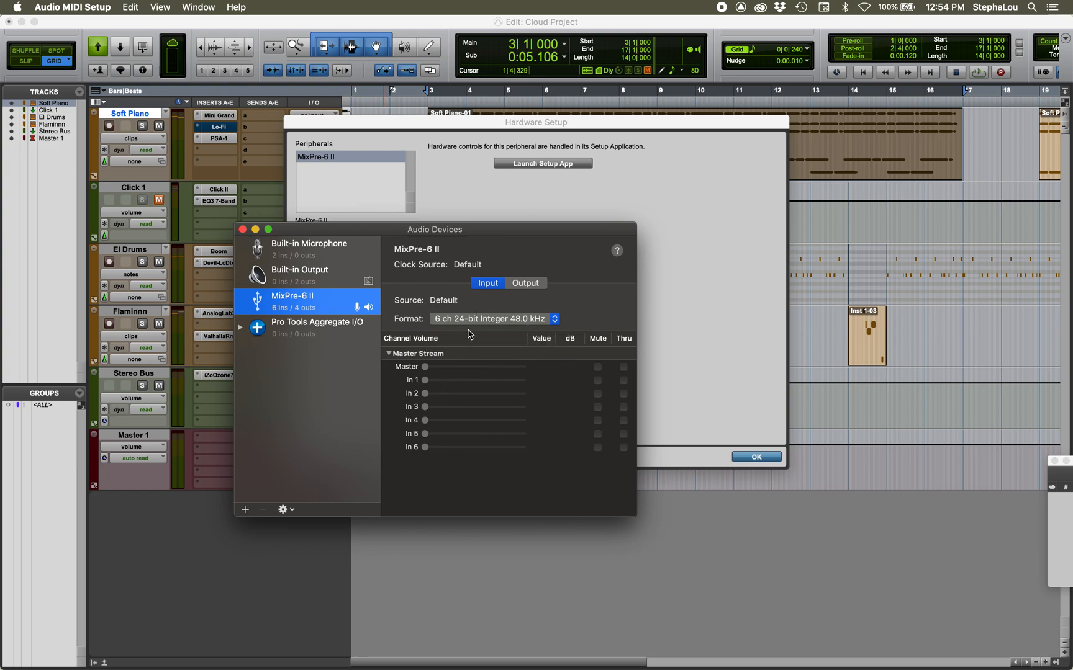
pyautogui.click(242, 229)
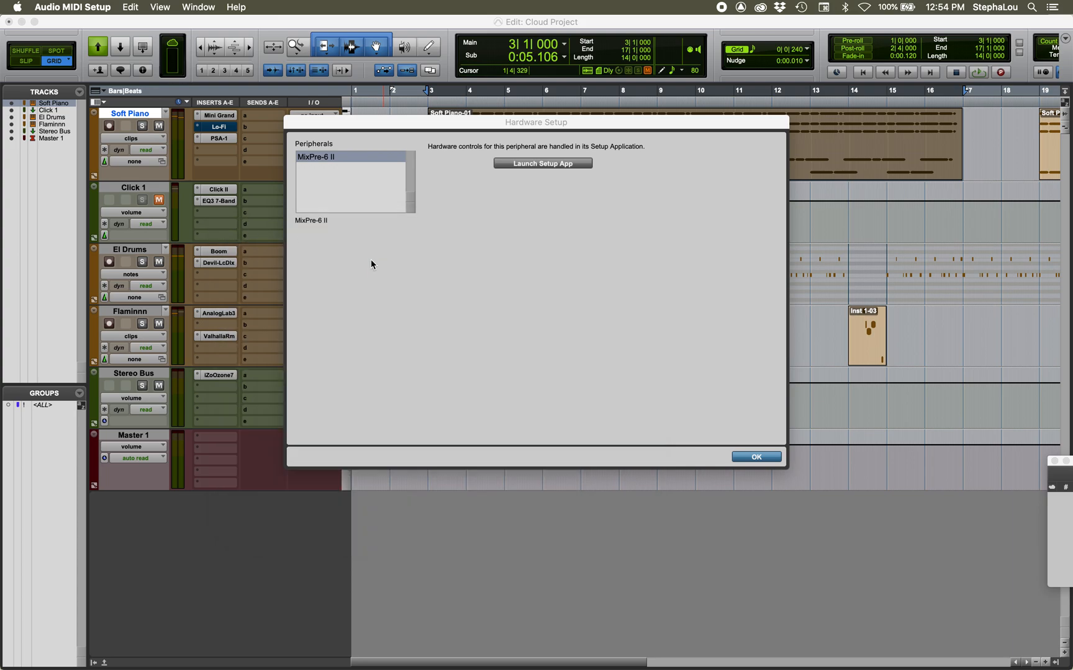
pyautogui.click(756, 460)
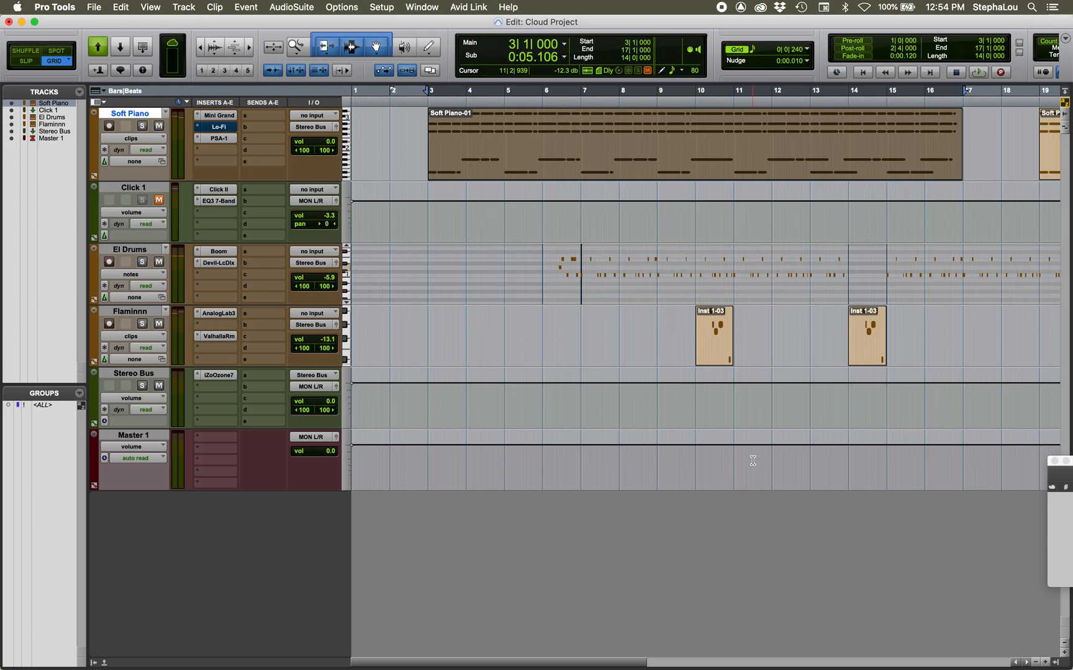
# Step: Start a new session in the Dashboard, try Stereo Mix for its I/O Settings while reviewing the other choices, and cancel the Dashboard
pyautogui.click(383, 7)
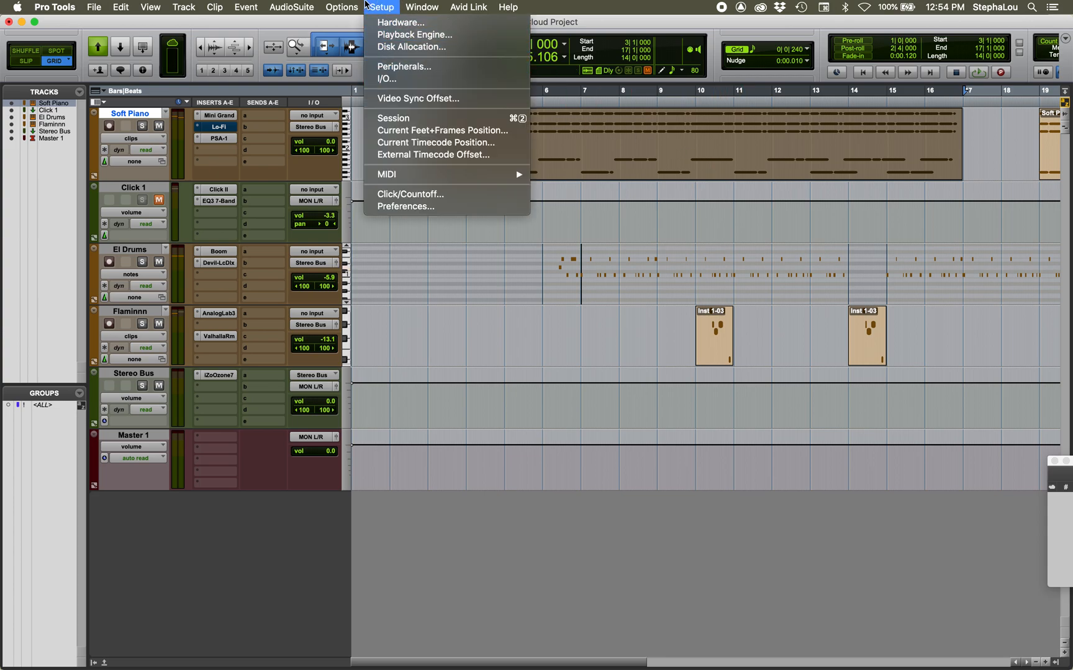
pyautogui.click(419, 329)
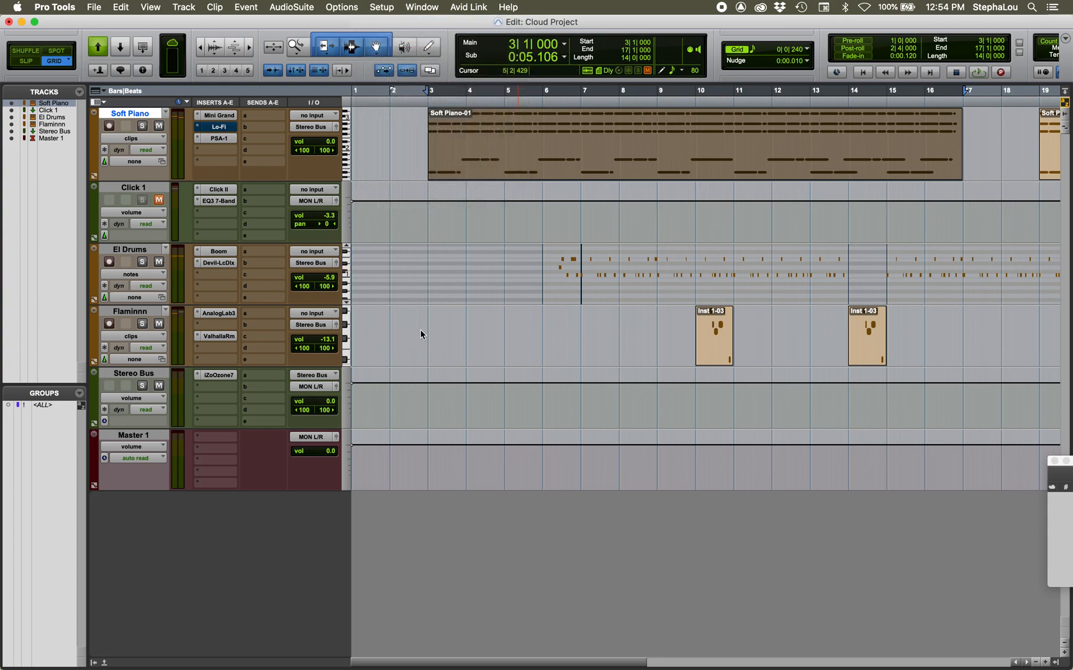
pyautogui.press('super+n')
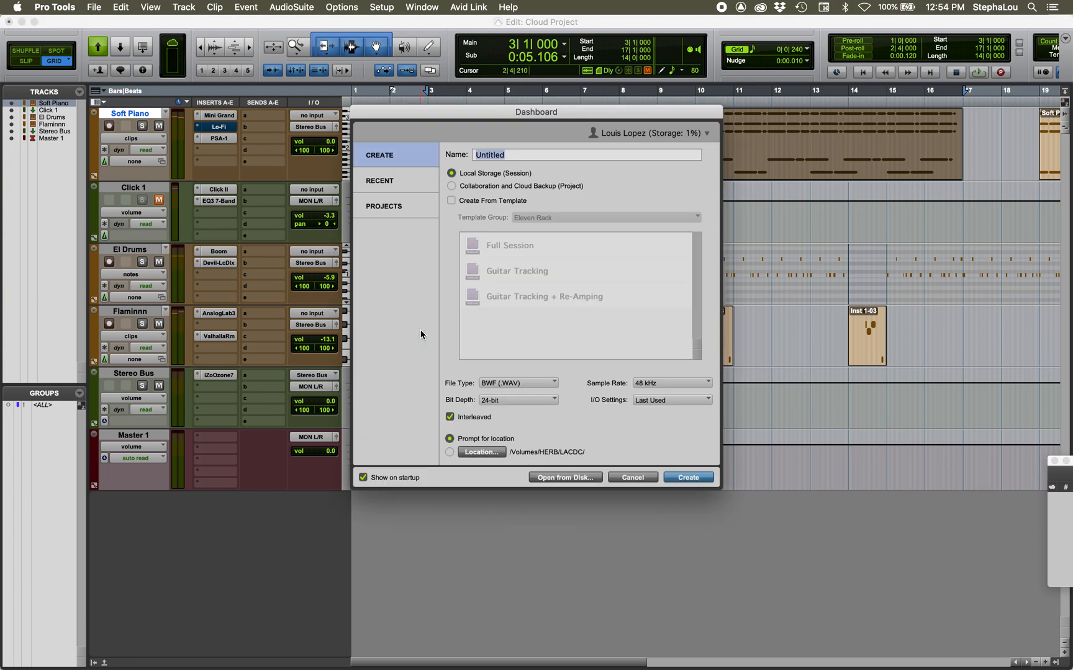
pyautogui.click(651, 401)
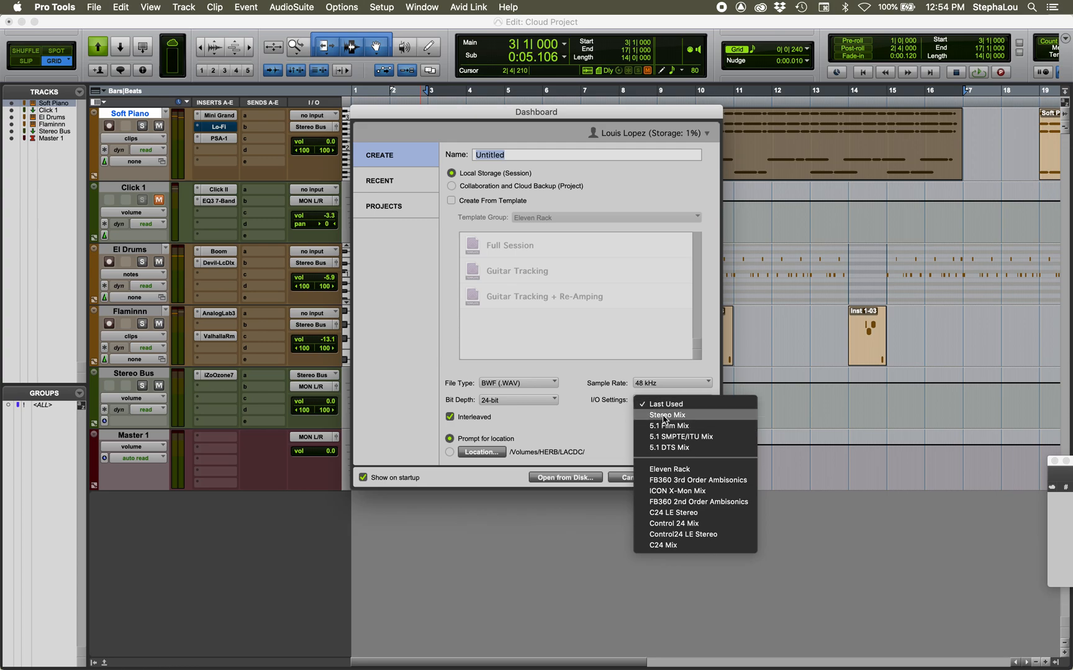
pyautogui.click(669, 419)
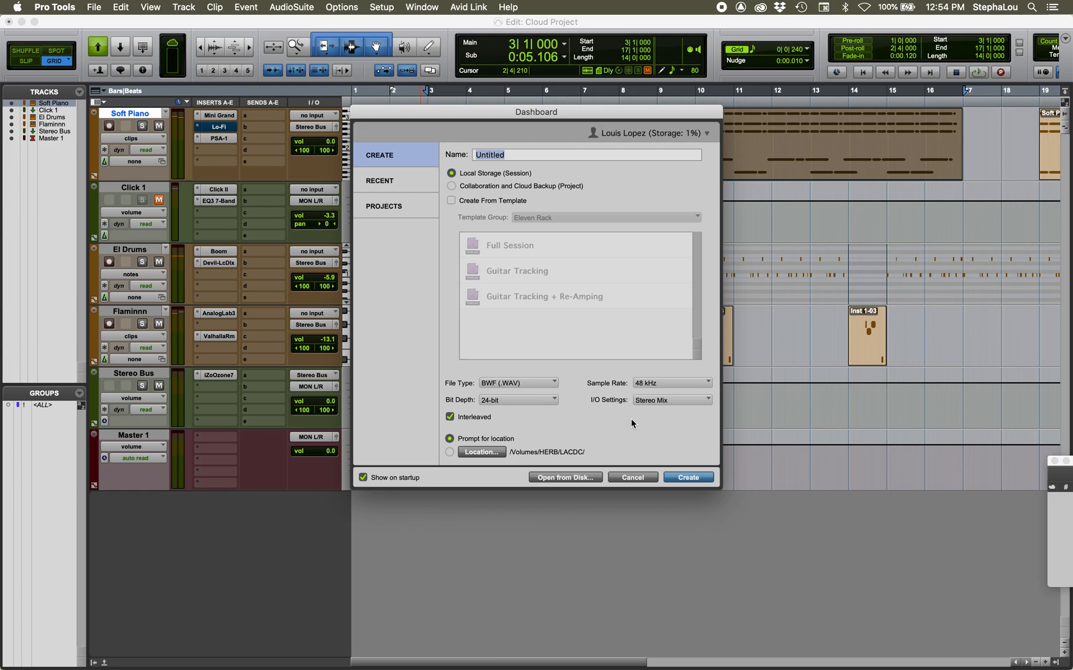
pyautogui.click(657, 400)
pyautogui.click(655, 391)
pyautogui.click(639, 401)
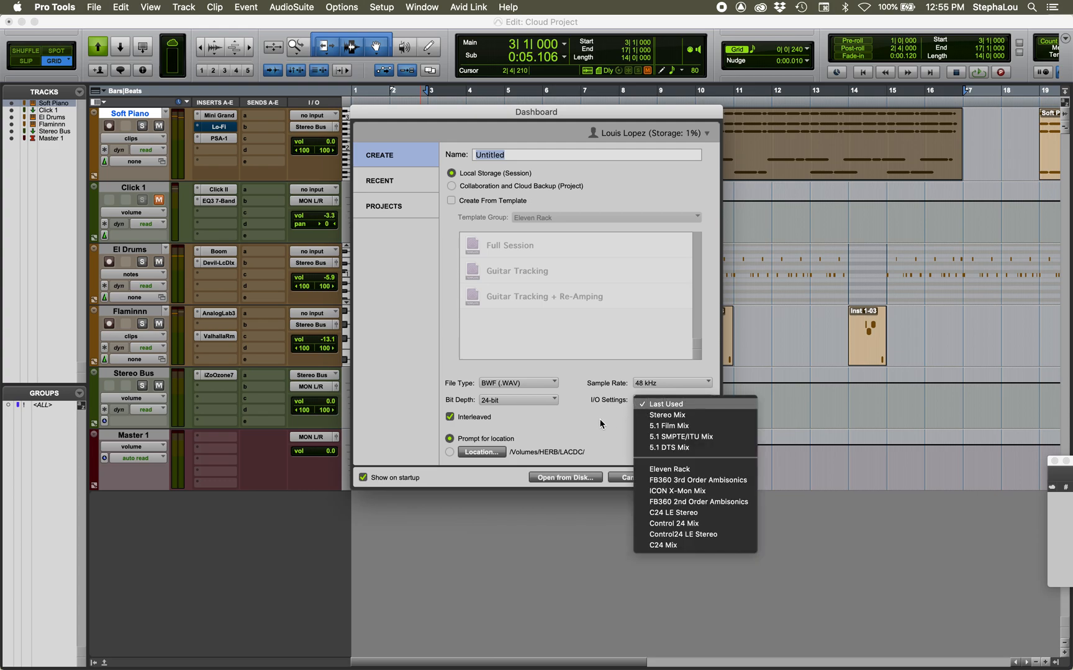
pyautogui.click(642, 415)
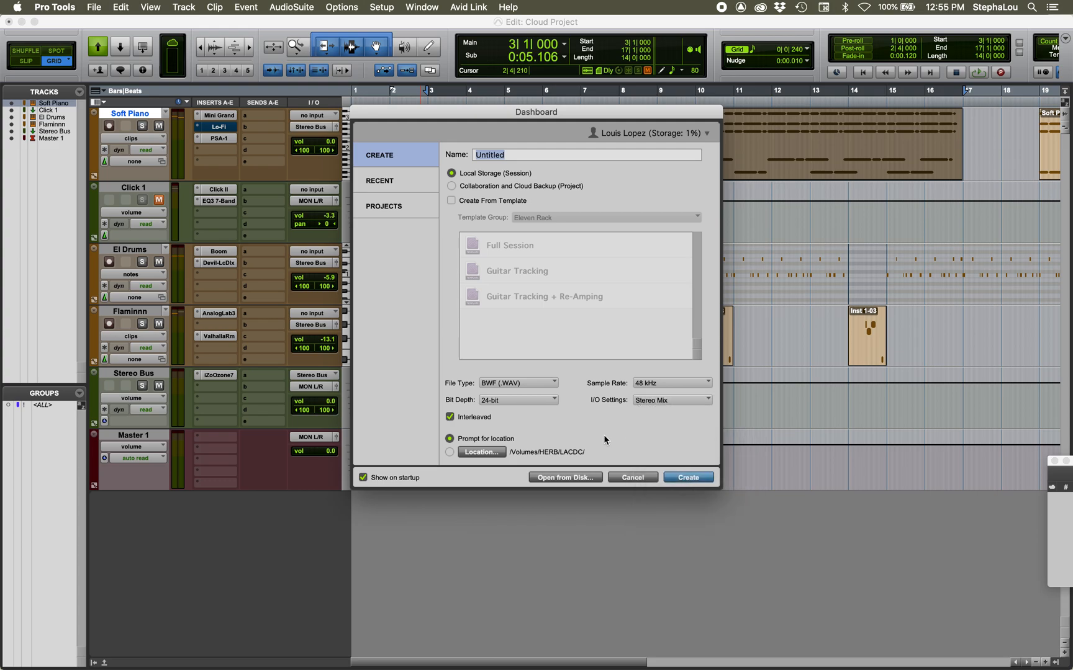
pyautogui.click(631, 477)
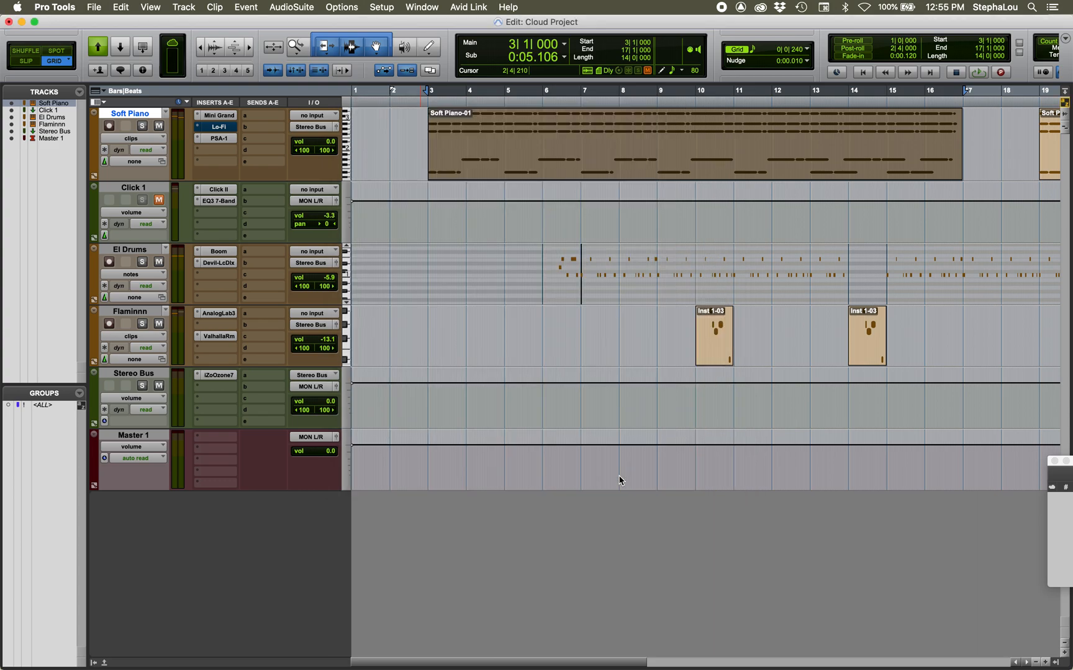
# Step: Review the available bus destinations for the Flaminnn track's output and leave its routing as it is
pyautogui.click(305, 331)
pyautogui.moveTo(320, 339)
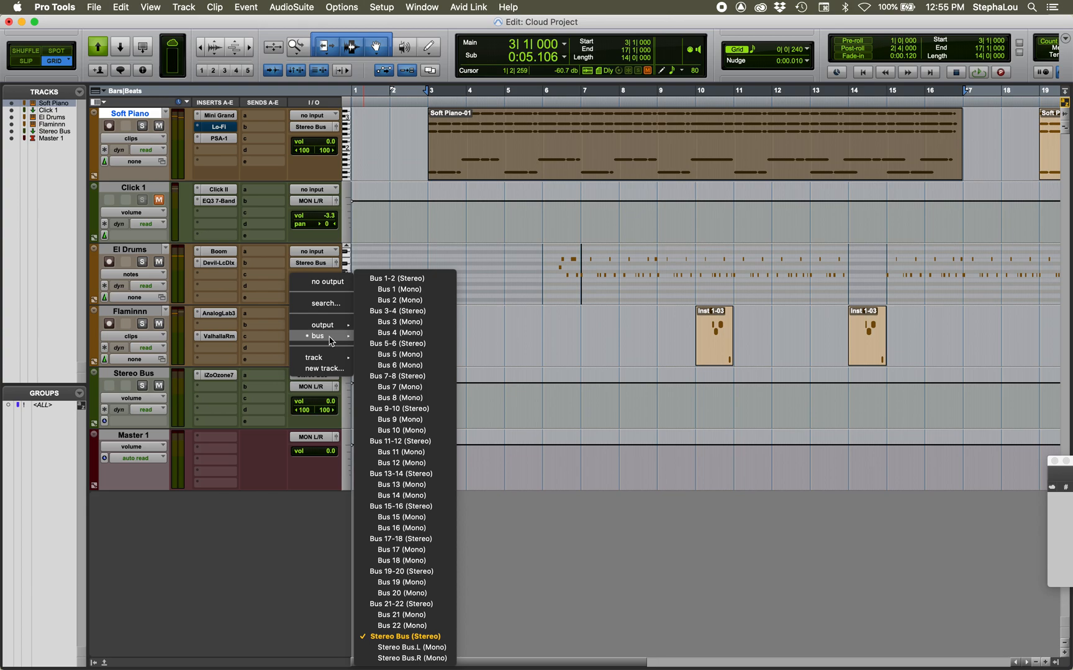
pyautogui.click(289, 532)
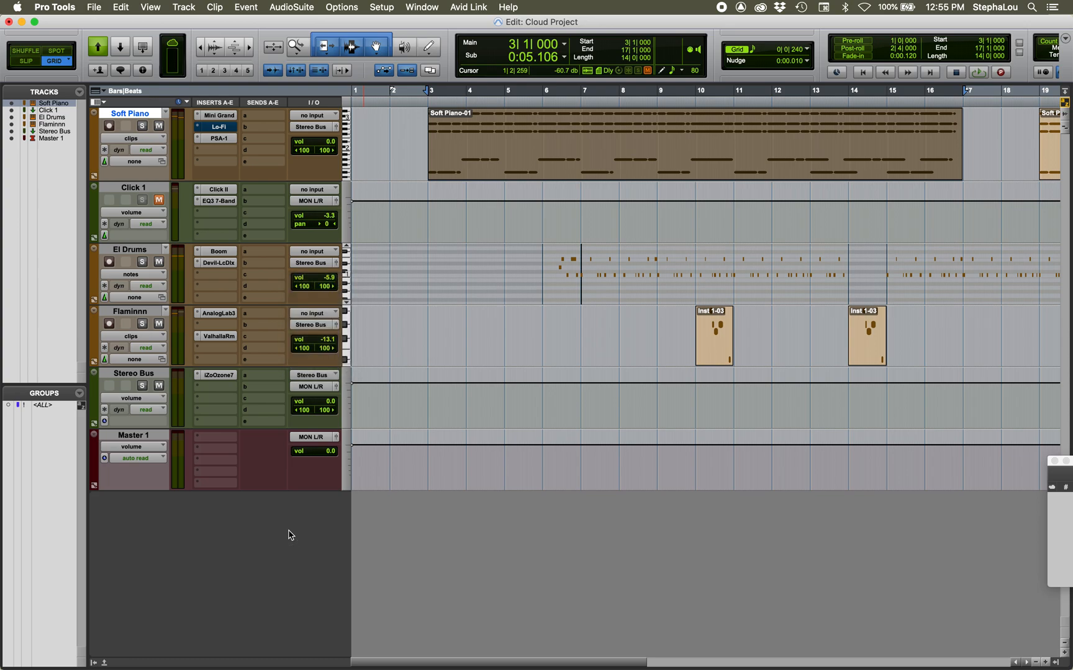
# Step: Open I/O Setup and compare the Input, Output and Bus path pages
pyautogui.click(382, 8)
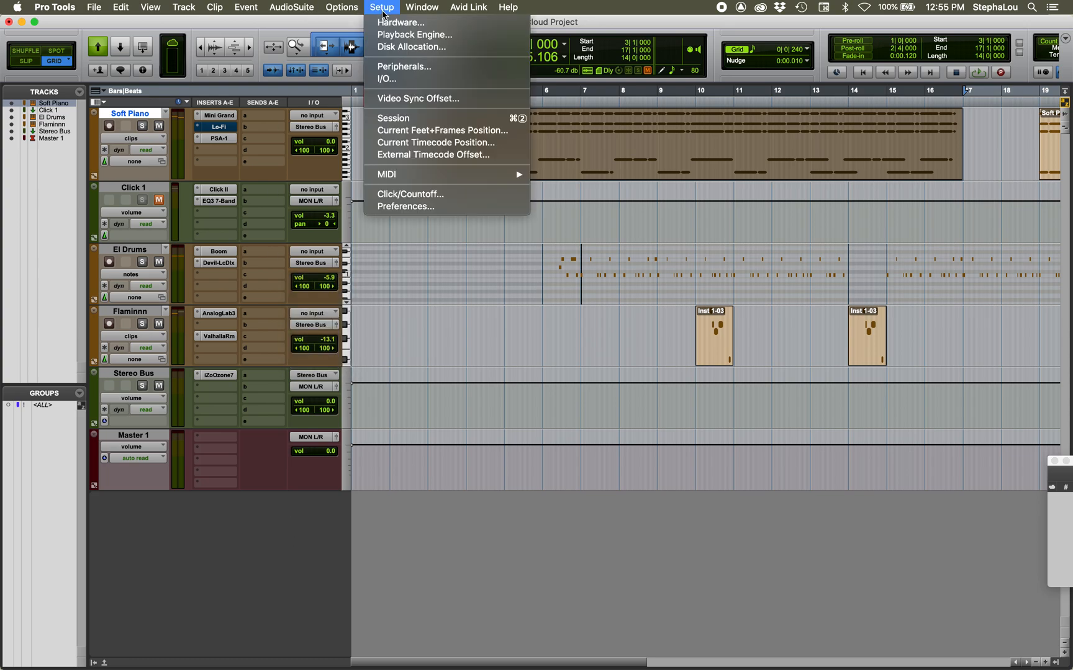
pyautogui.click(396, 80)
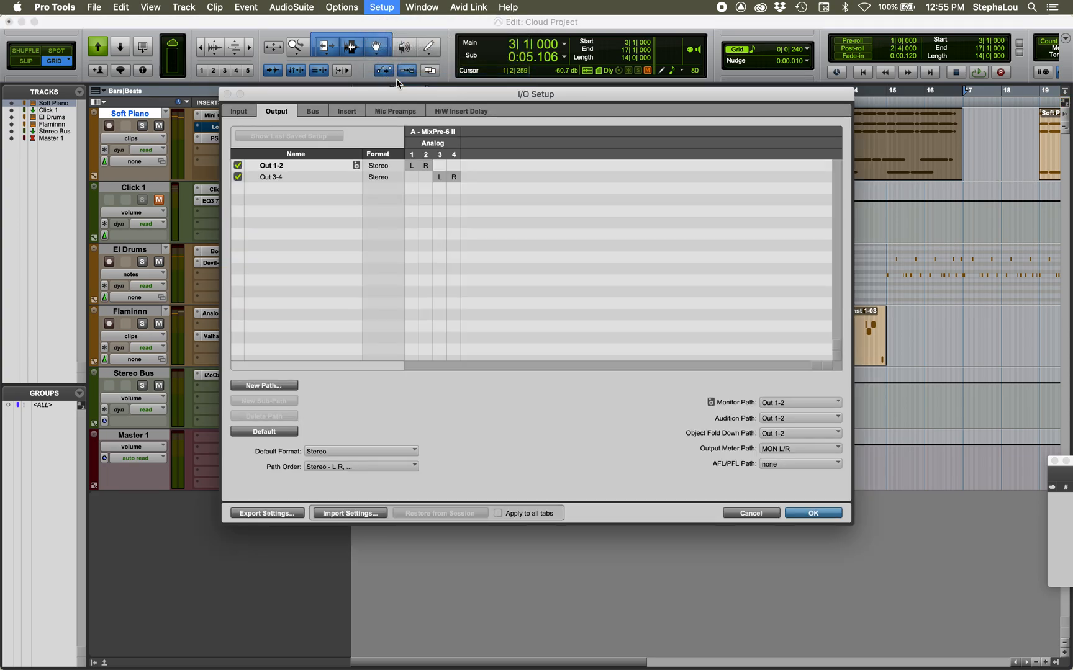
pyautogui.click(240, 112)
pyautogui.click(273, 111)
pyautogui.click(313, 113)
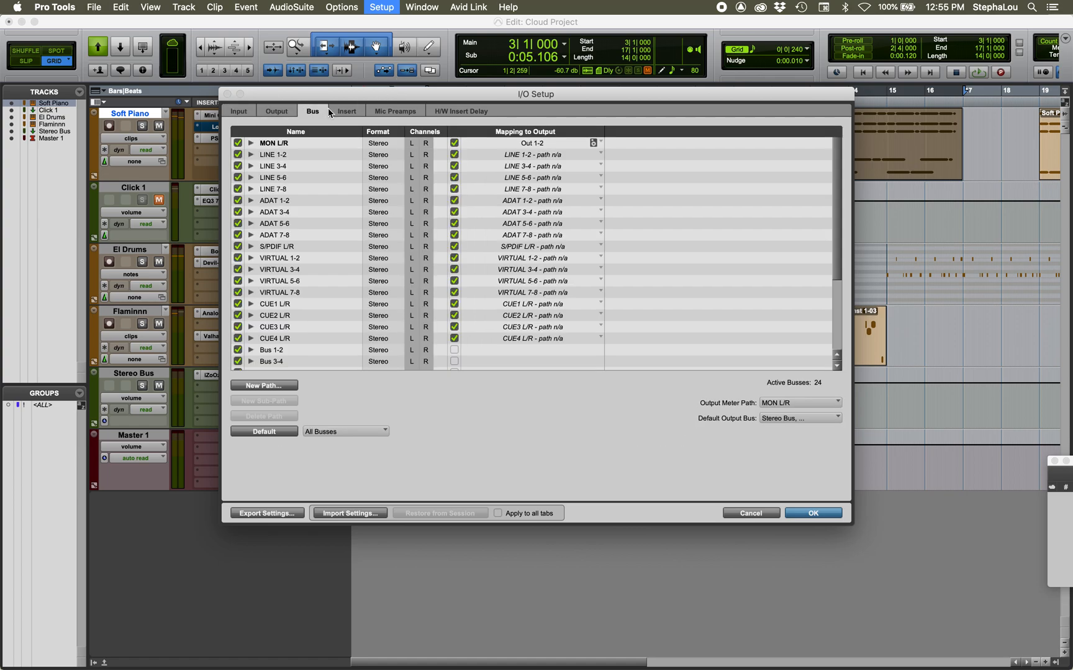
pyautogui.click(333, 110)
pyautogui.click(318, 113)
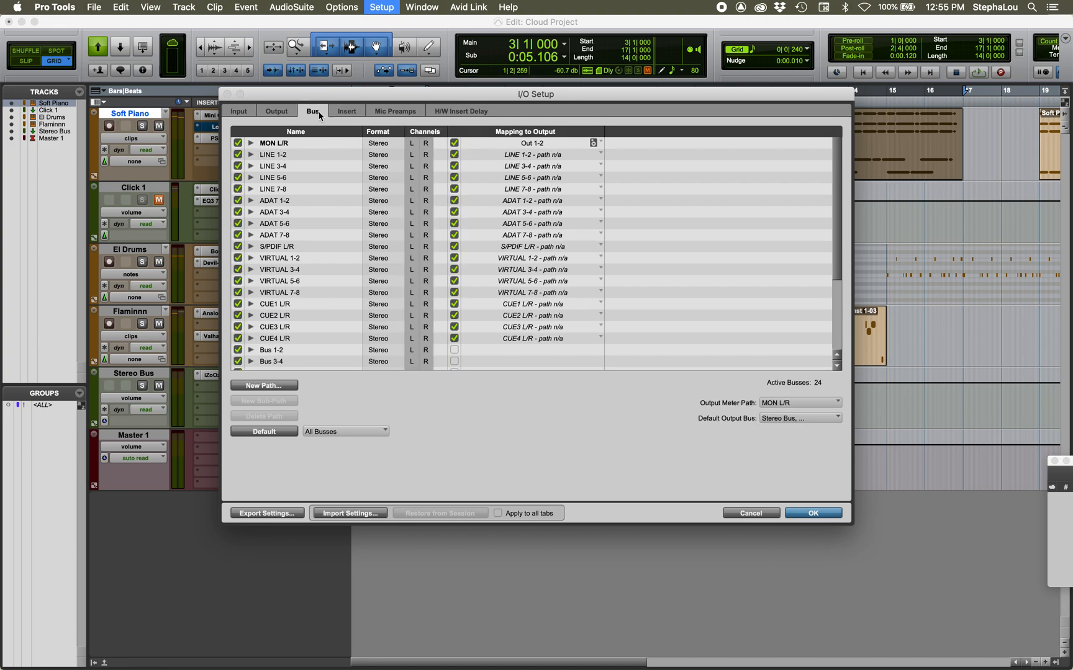
pyautogui.click(277, 112)
pyautogui.click(239, 112)
pyautogui.click(273, 112)
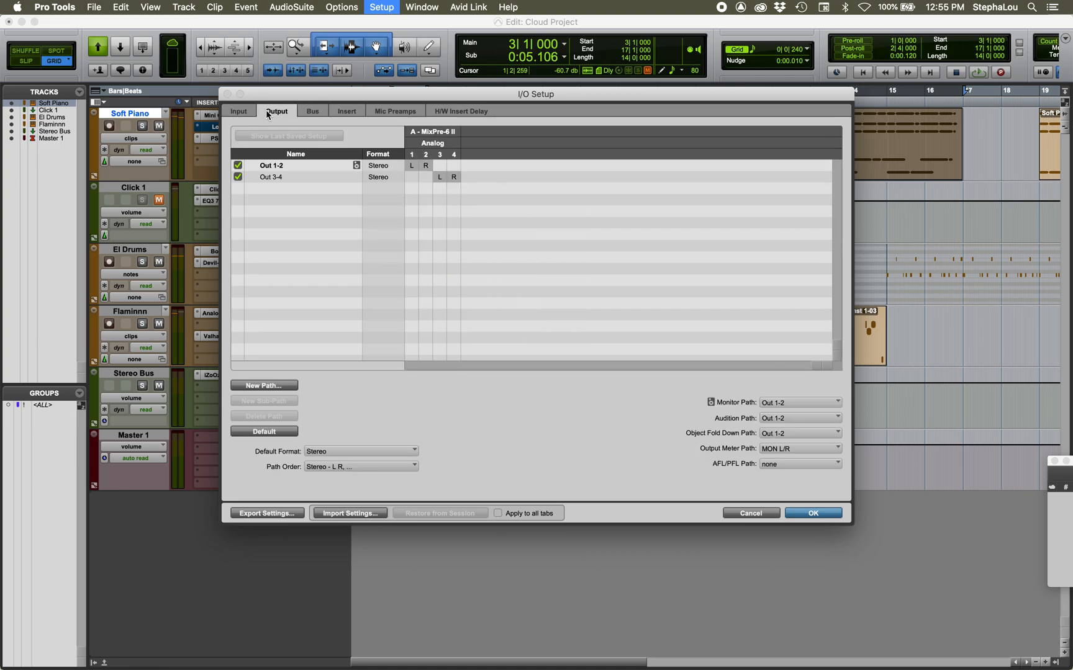
pyautogui.click(312, 111)
pyautogui.click(282, 112)
pyautogui.click(239, 112)
pyautogui.click(273, 112)
pyautogui.click(320, 115)
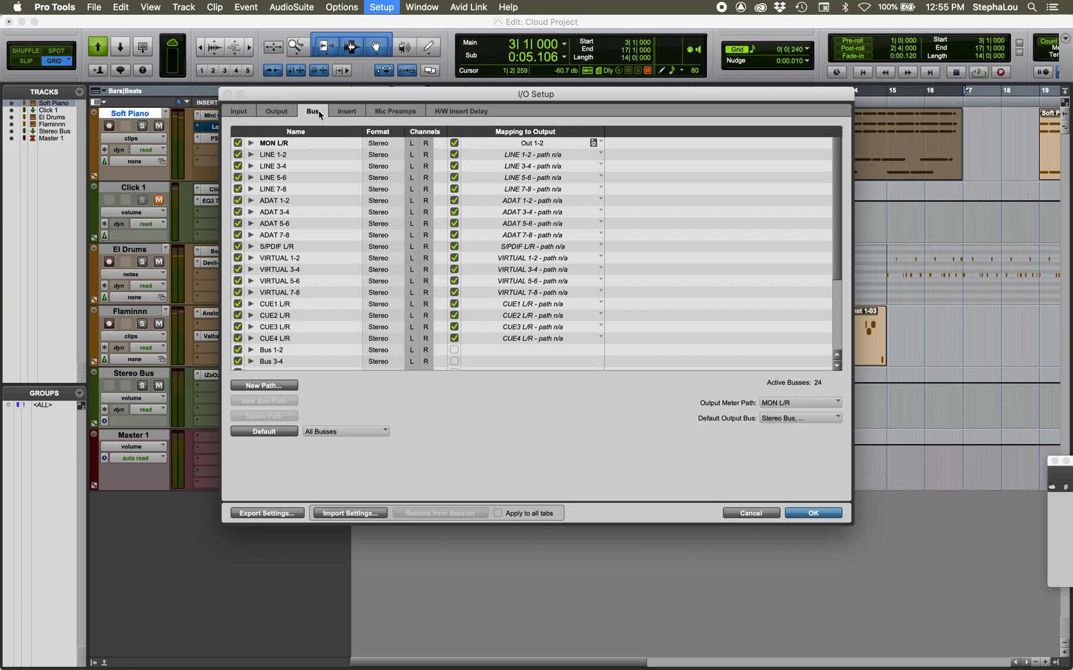
pyautogui.click(275, 115)
pyautogui.click(244, 115)
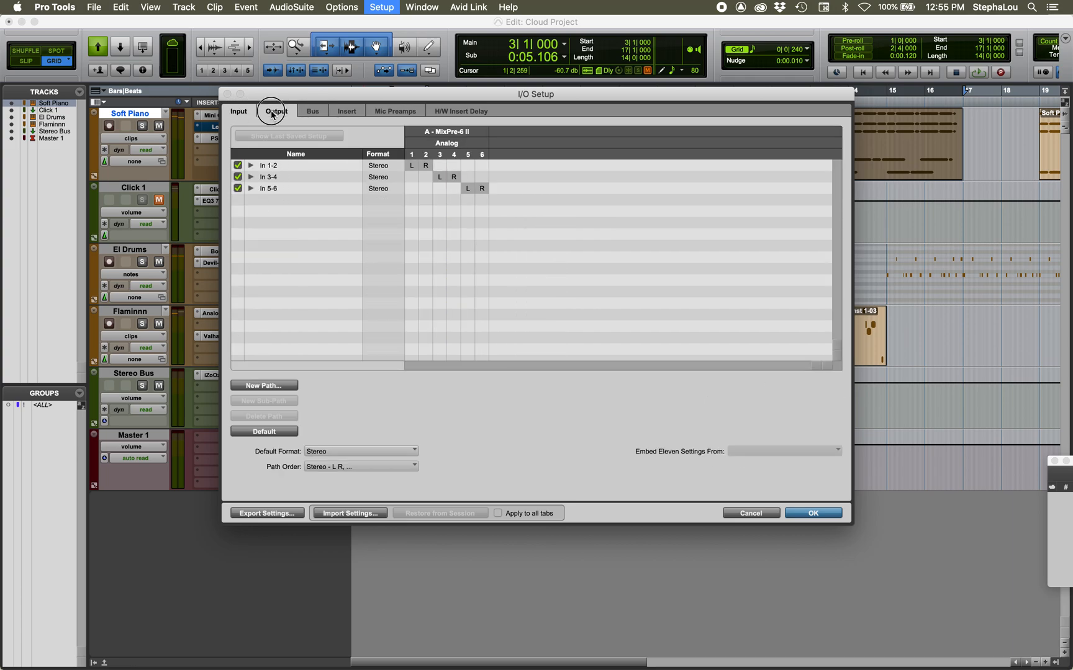
pyautogui.click(272, 113)
pyautogui.click(306, 113)
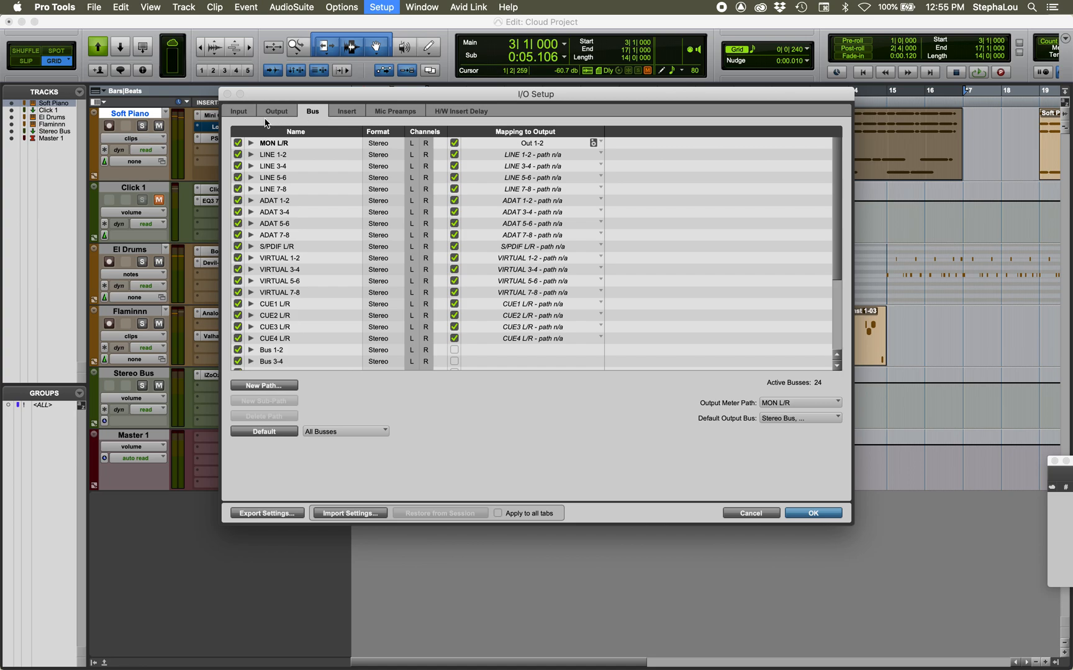
# Step: Move I/O Setup clear of the tracks' I/O column and examine the MixPre-6 II's input and output paths
pyautogui.click(240, 112)
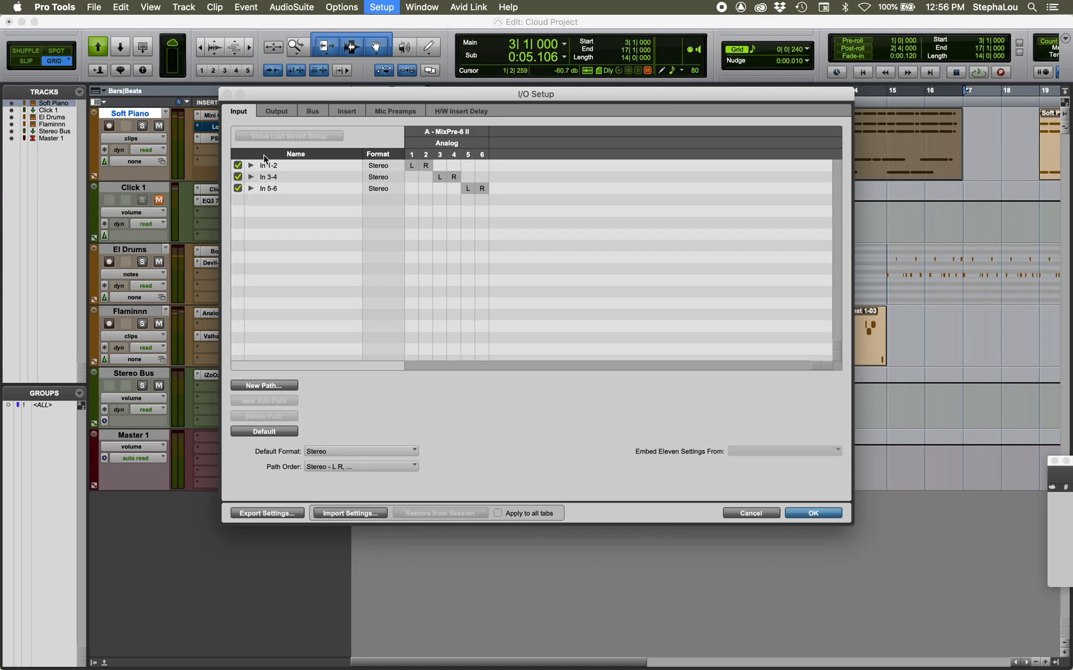
pyautogui.moveTo(301, 94); pyautogui.dragTo(454, 126)
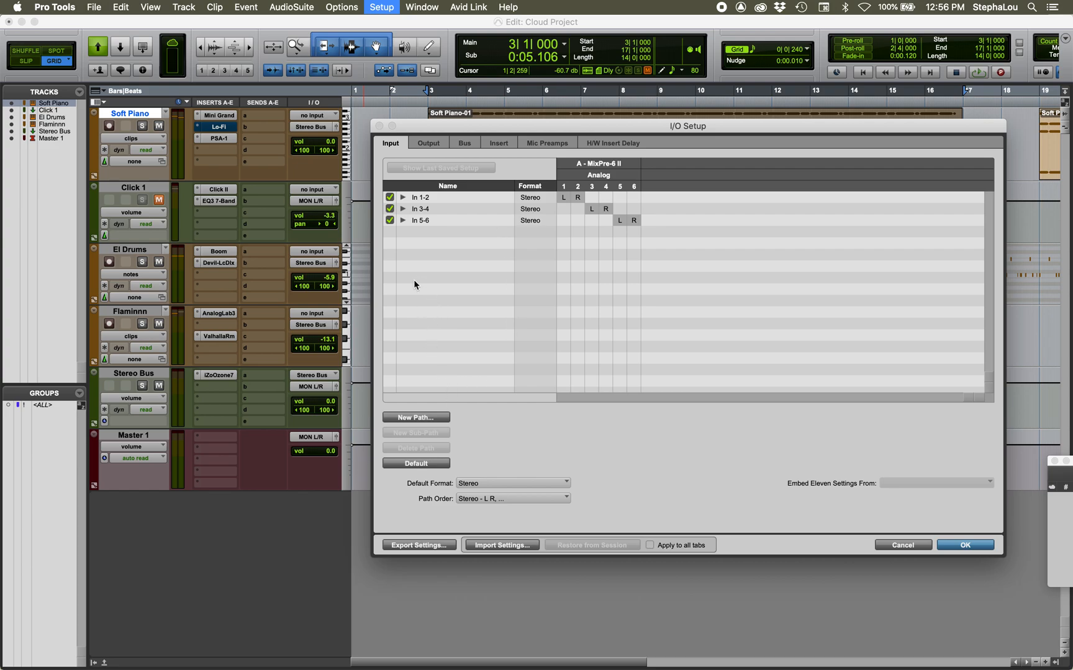
pyautogui.click(430, 144)
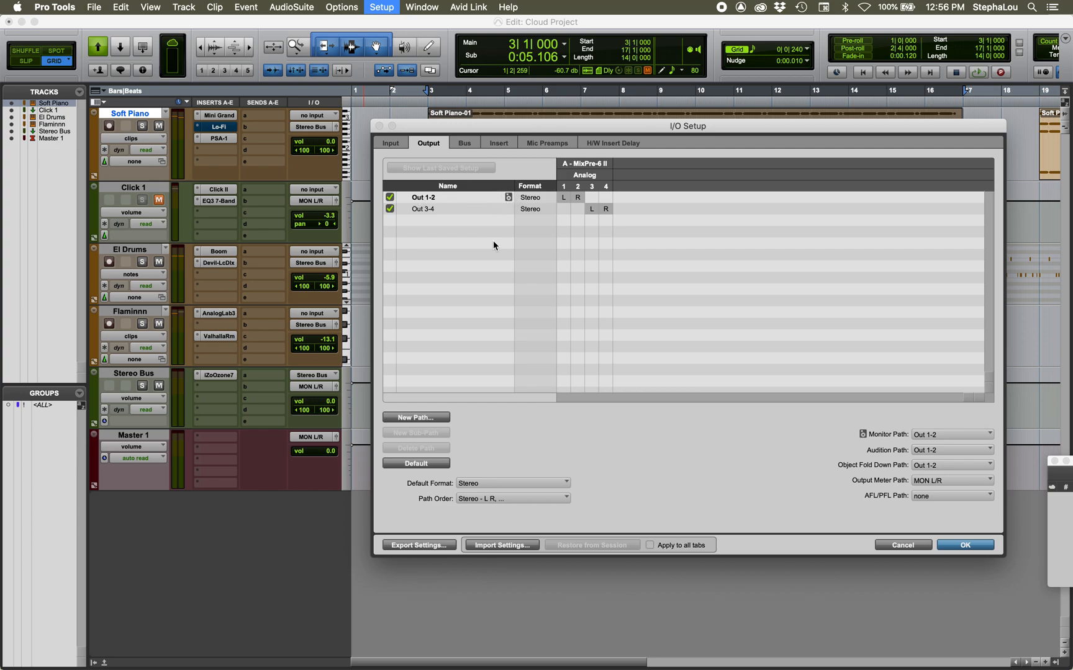
# Step: Compare the MixPre-6 II's output and input paths with the bus mappings in I/O Setup
pyautogui.click(508, 197)
pyautogui.click(391, 143)
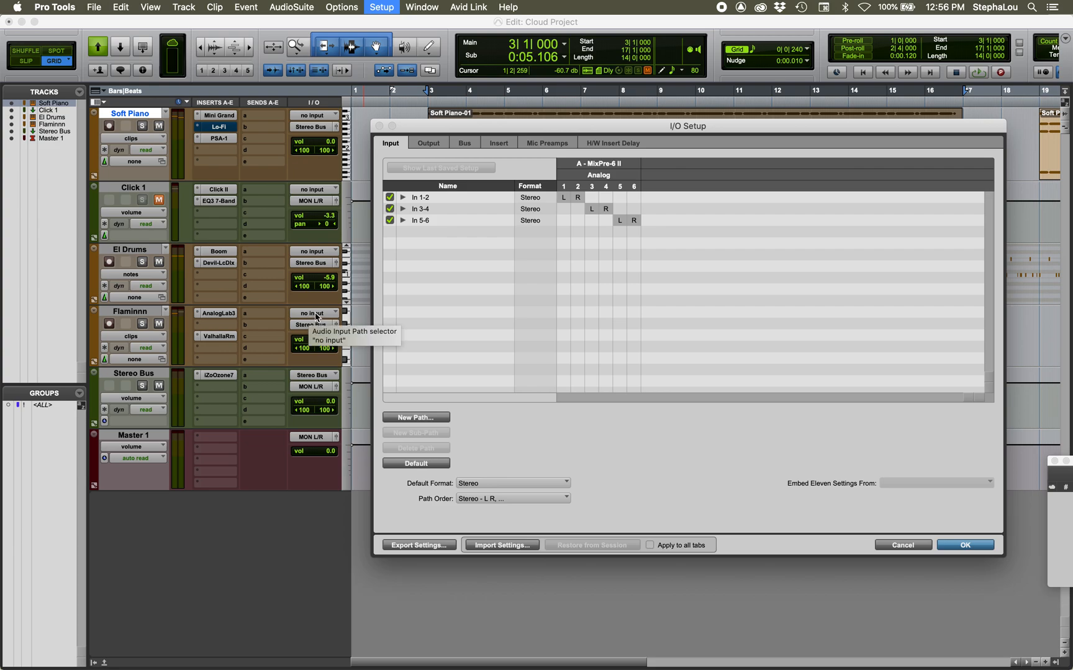
pyautogui.click(429, 143)
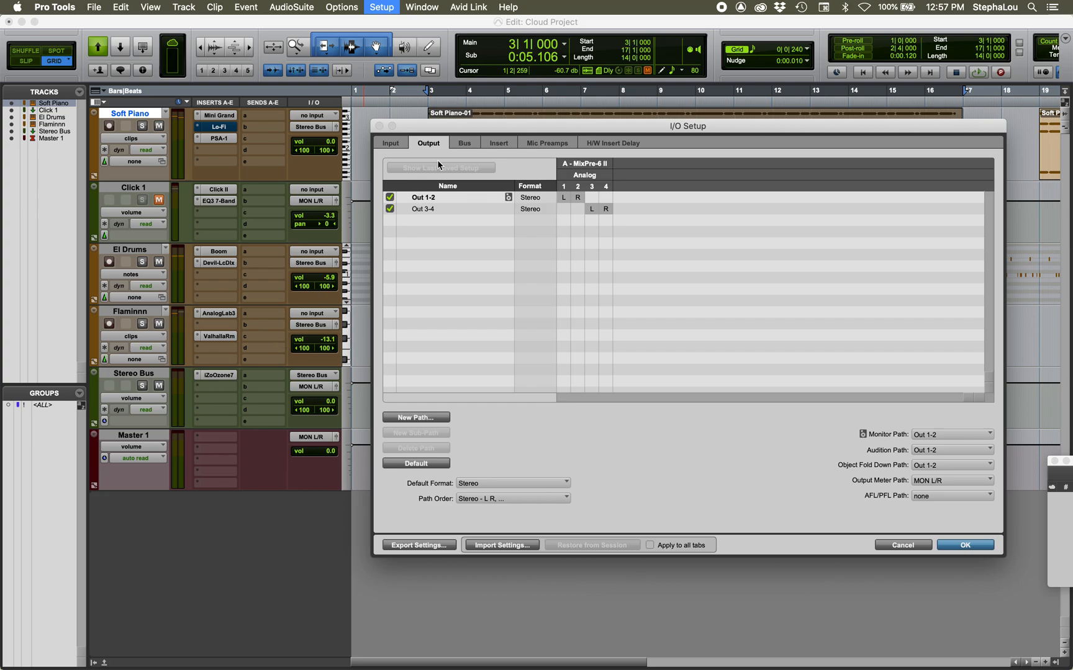
pyautogui.click(460, 144)
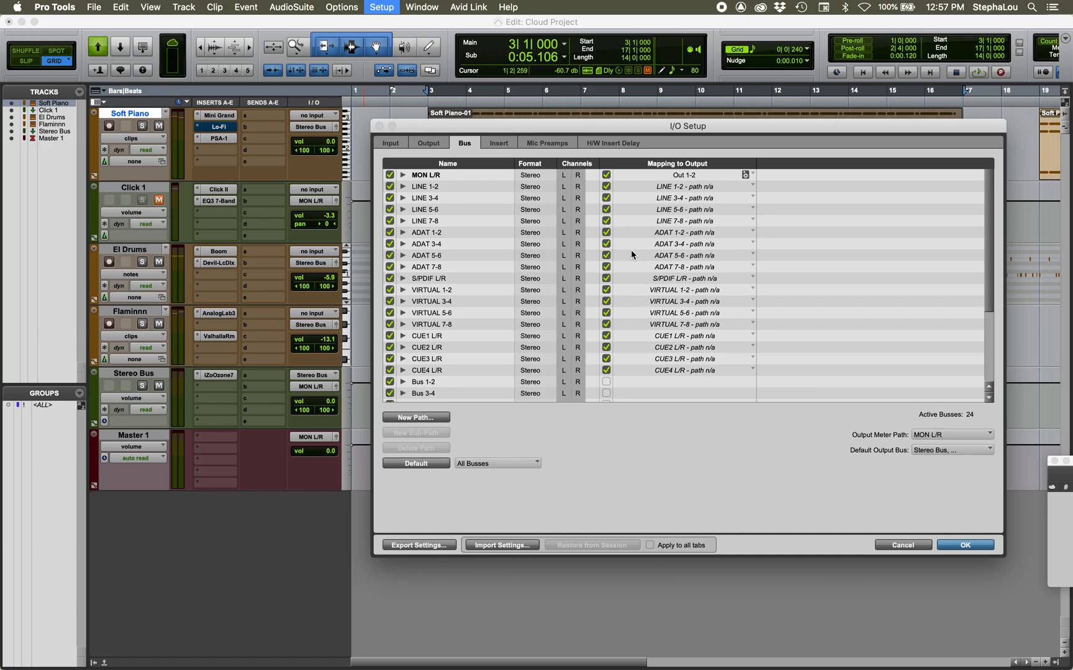
# Step: Delete the bus paths from LINE 1-2 through CUE4 L/R and apply the I/O Setup changes
pyautogui.click(462, 187)
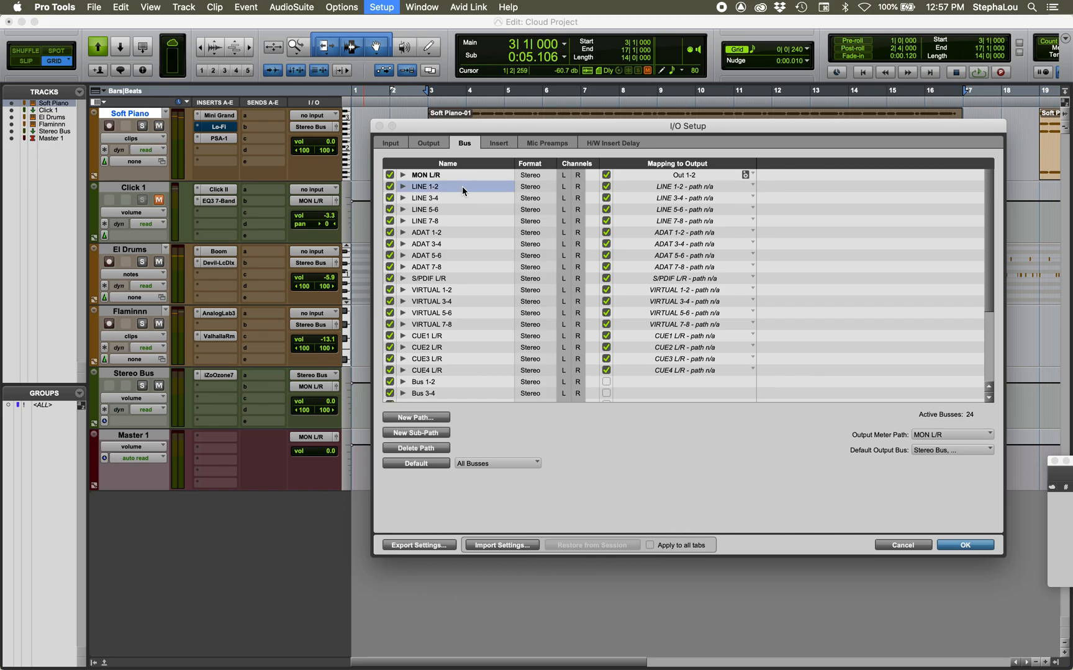
pyautogui.keyDown('shift'); pyautogui.click(473, 367); pyautogui.keyUp('shift')
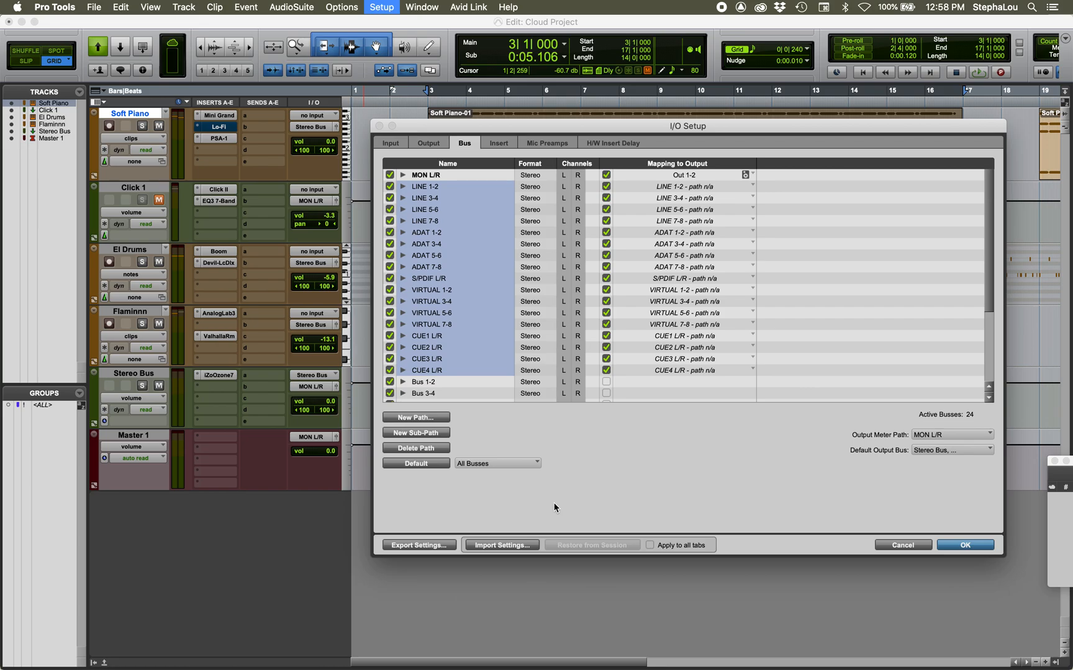
pyautogui.press('Delete')
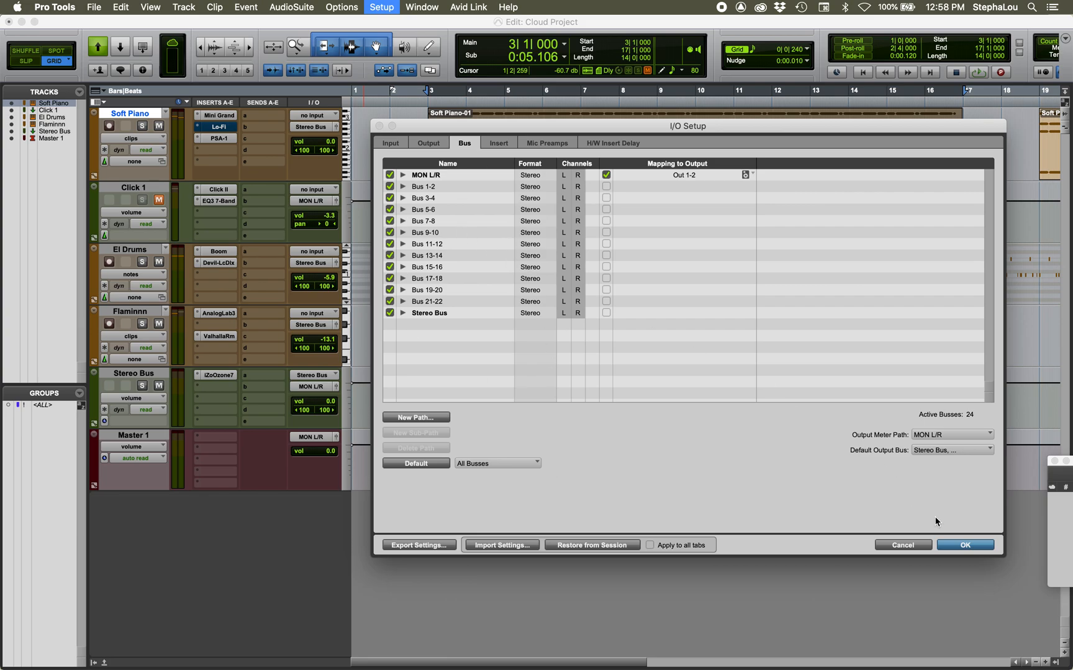
pyautogui.click(965, 544)
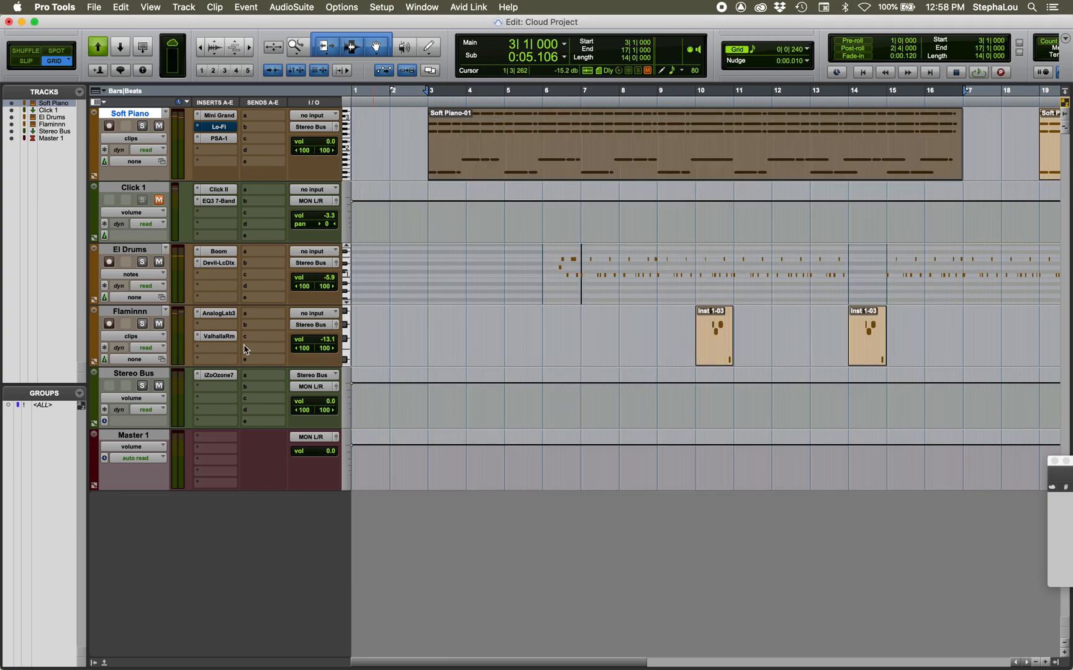
# Step: Review the output and bus destinations available for El Drums' first send and leave it unassigned
pyautogui.click(247, 253)
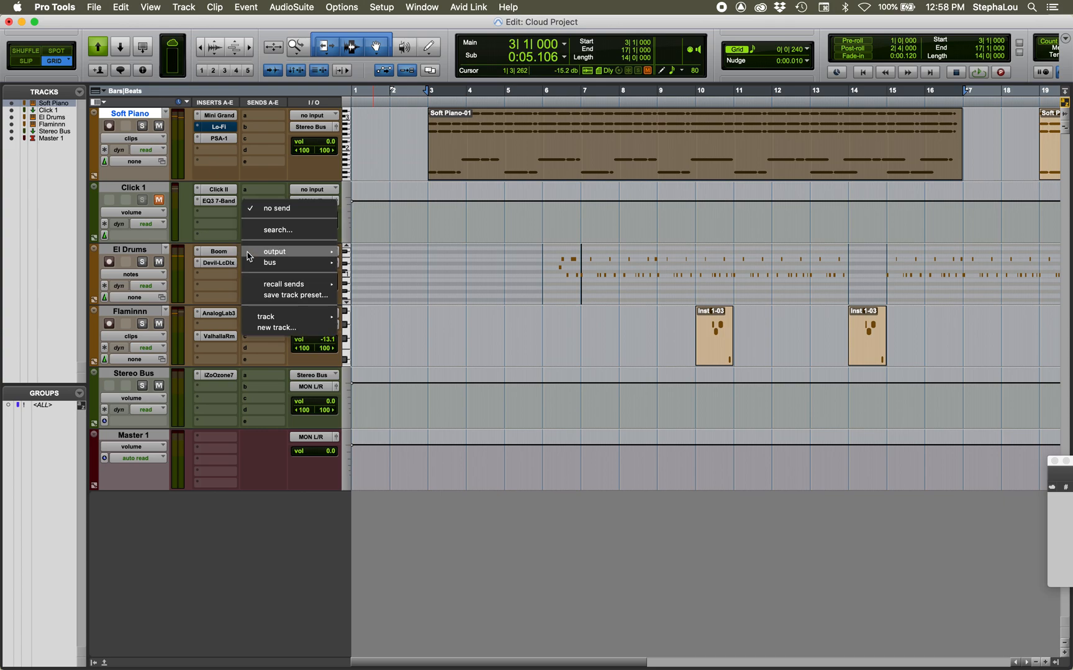
pyautogui.moveTo(266, 264)
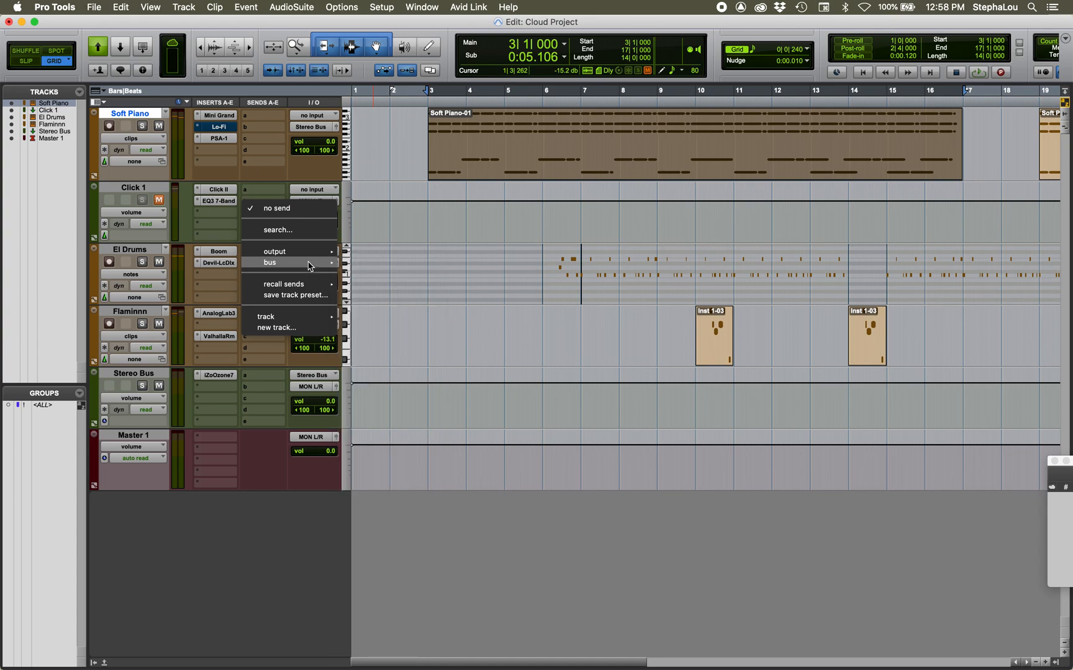
pyautogui.moveTo(307, 253)
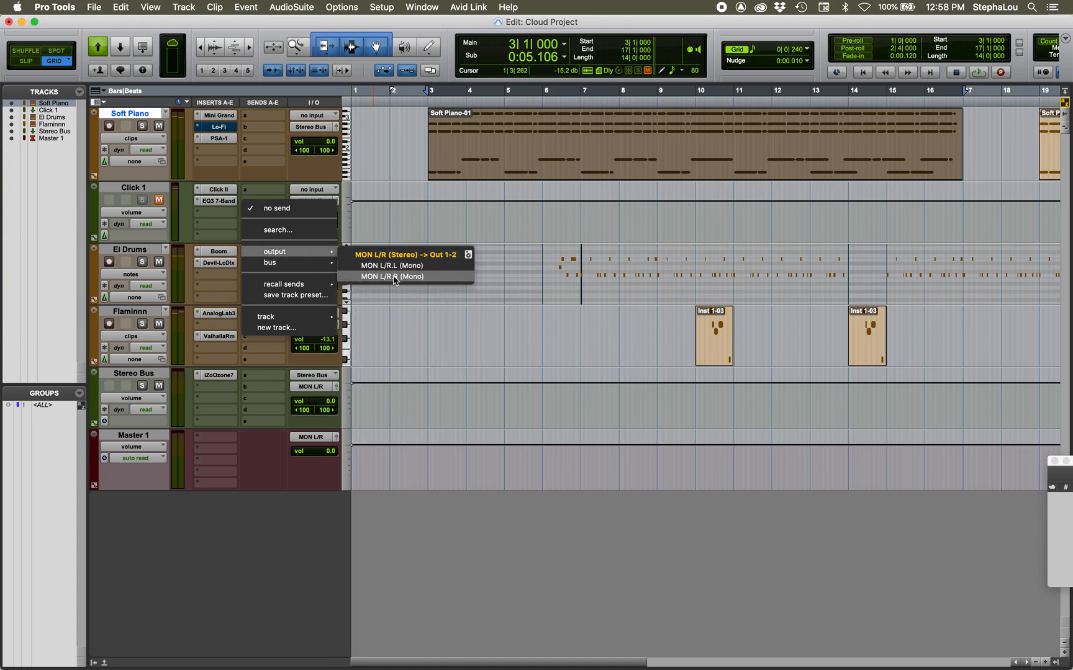
pyautogui.click(268, 472)
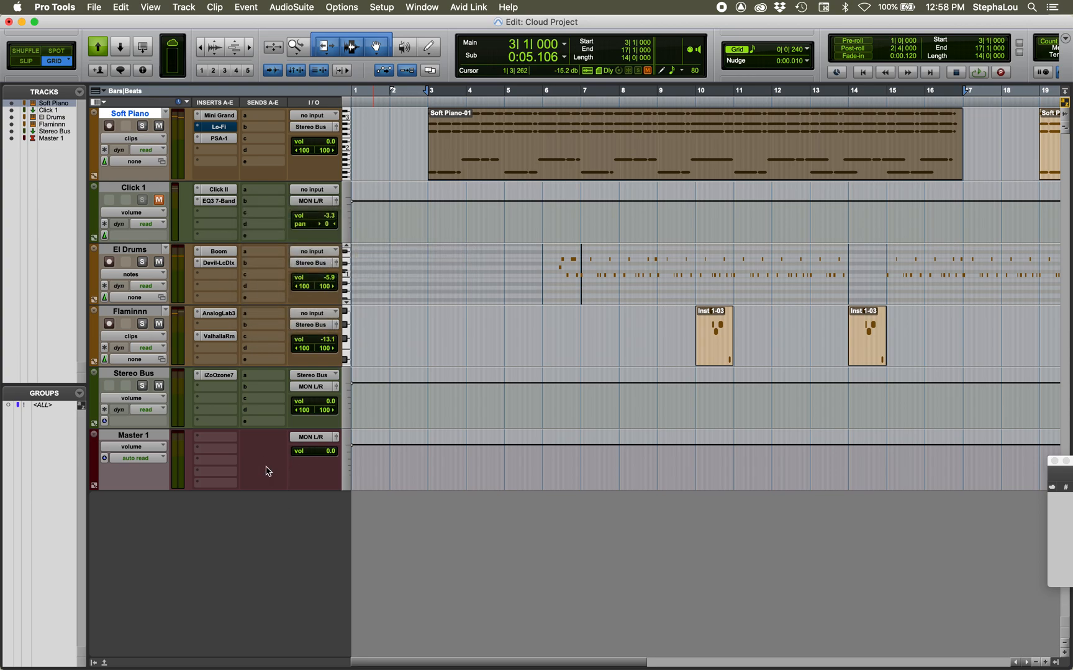
pyautogui.click(264, 258)
pyautogui.moveTo(318, 264)
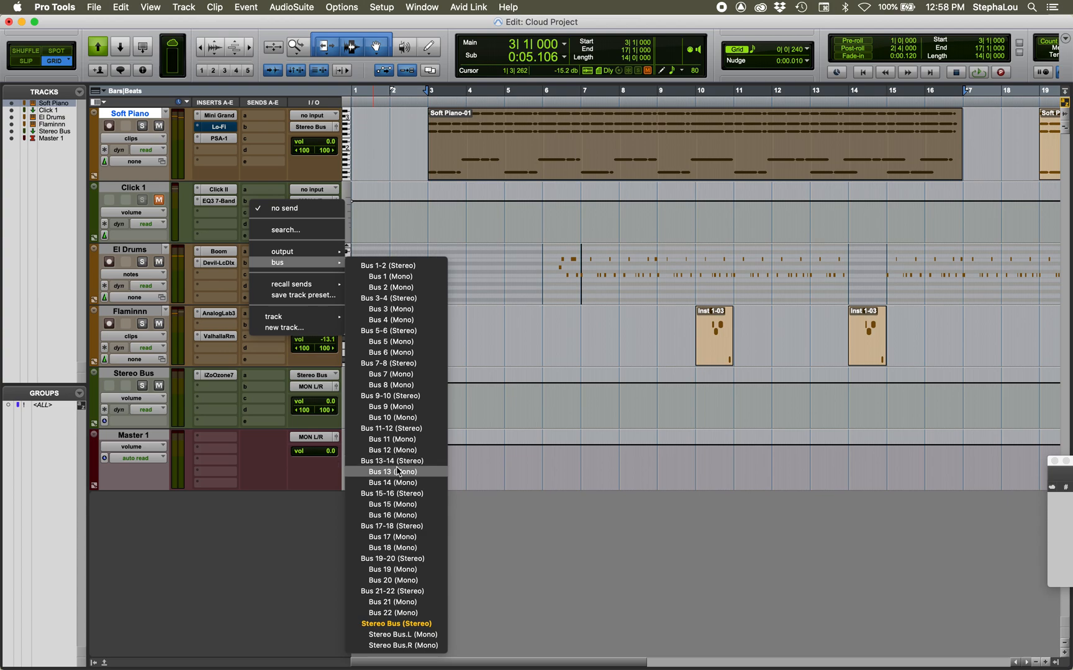
pyautogui.click(278, 600)
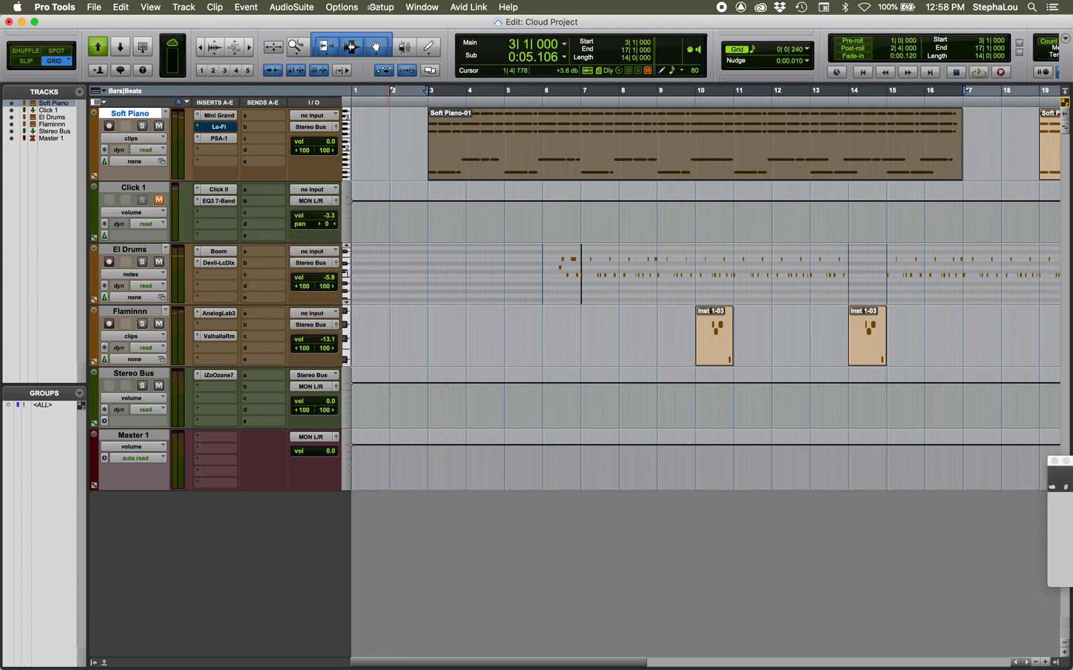
# Step: Delete the bus paths from Bus 11-12 through Bus 21-22 in I/O Setup and apply the change
pyautogui.click(370, 8)
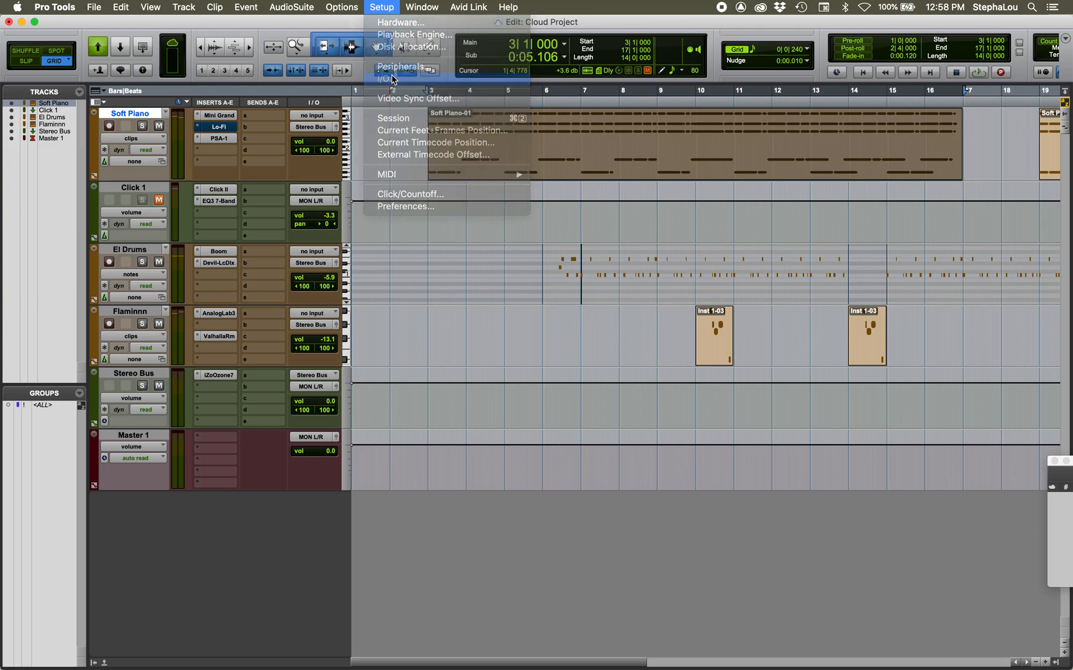
pyautogui.click(393, 79)
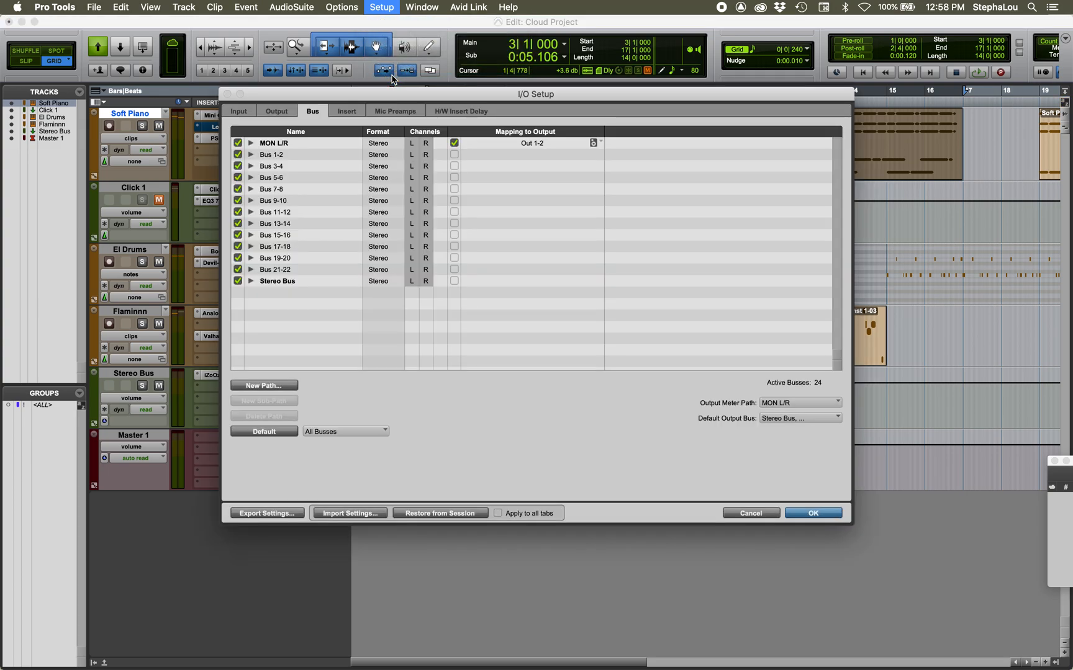
pyautogui.click(280, 271)
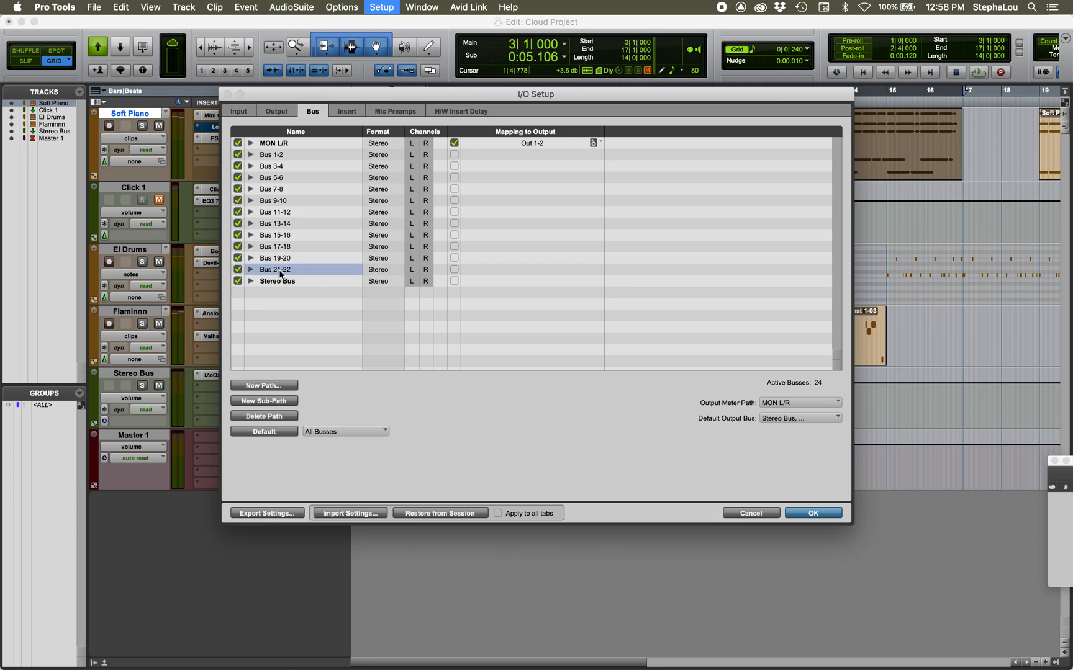
pyautogui.keyDown('shift'); pyautogui.click(281, 214); pyautogui.keyUp('shift')
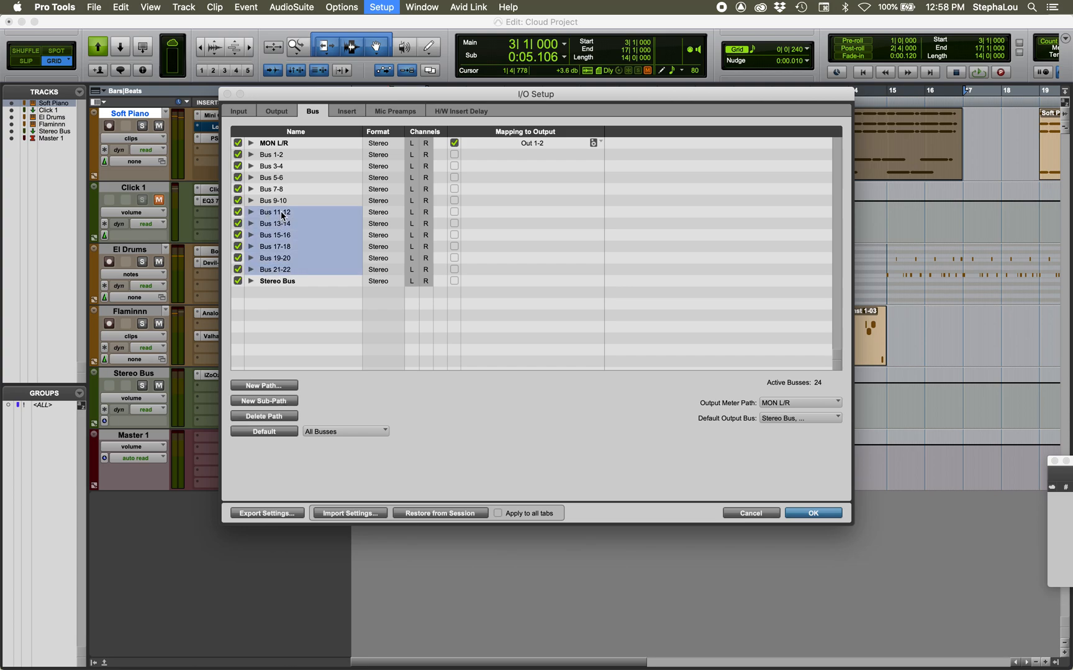
pyautogui.click(271, 417)
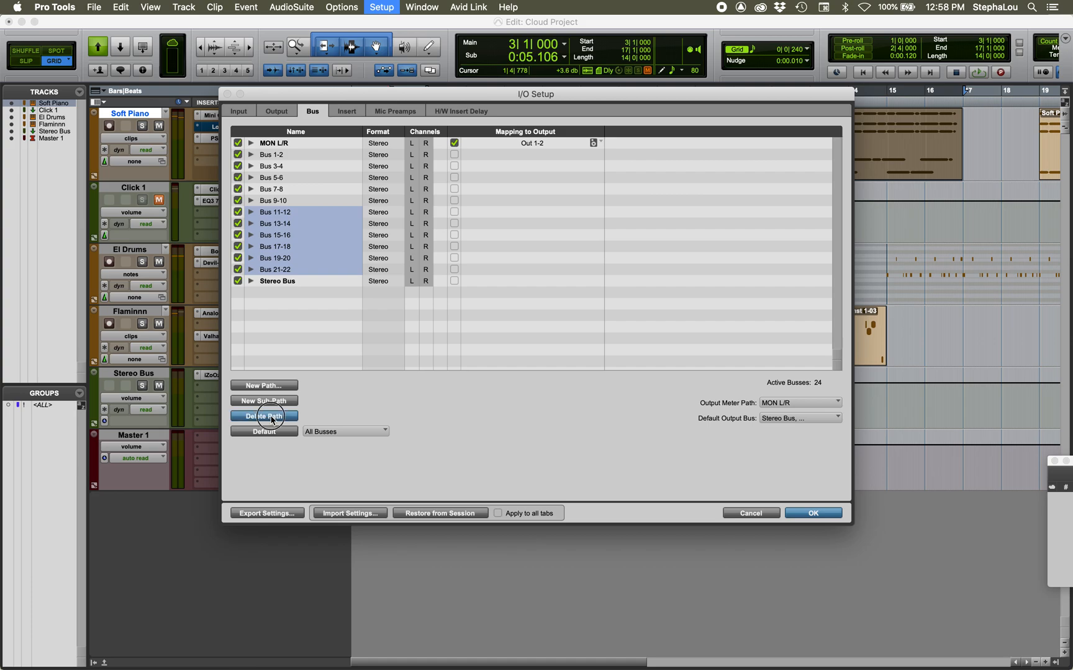
pyautogui.click(803, 515)
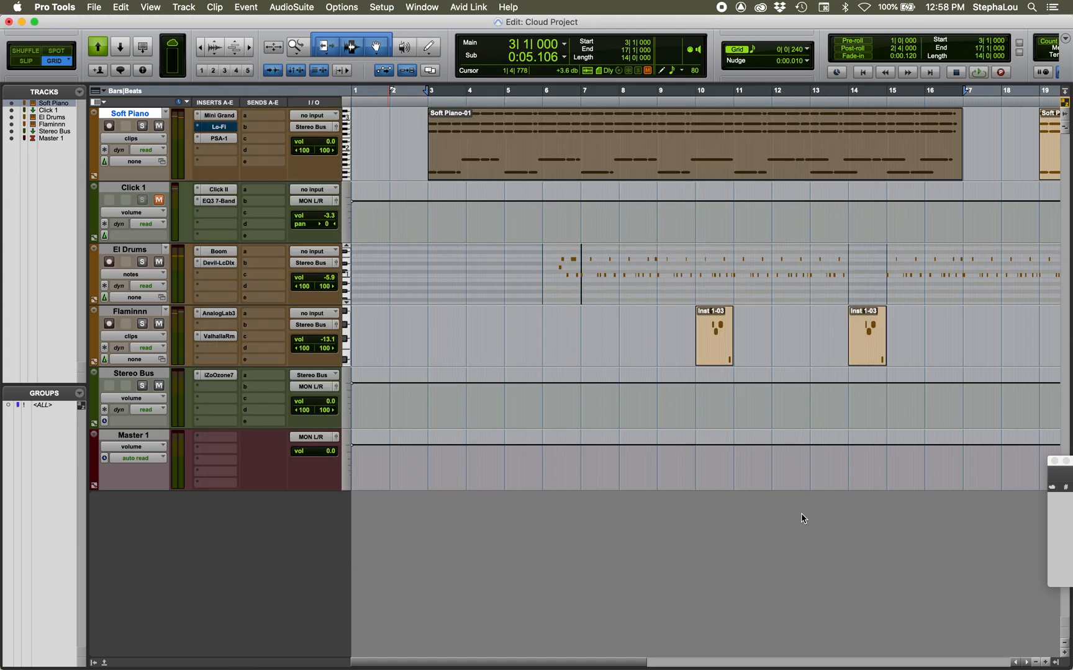
# Step: Check the shortened bus list for Flaminnn's first send and leave the send unassigned
pyautogui.click(245, 314)
pyautogui.moveTo(266, 326)
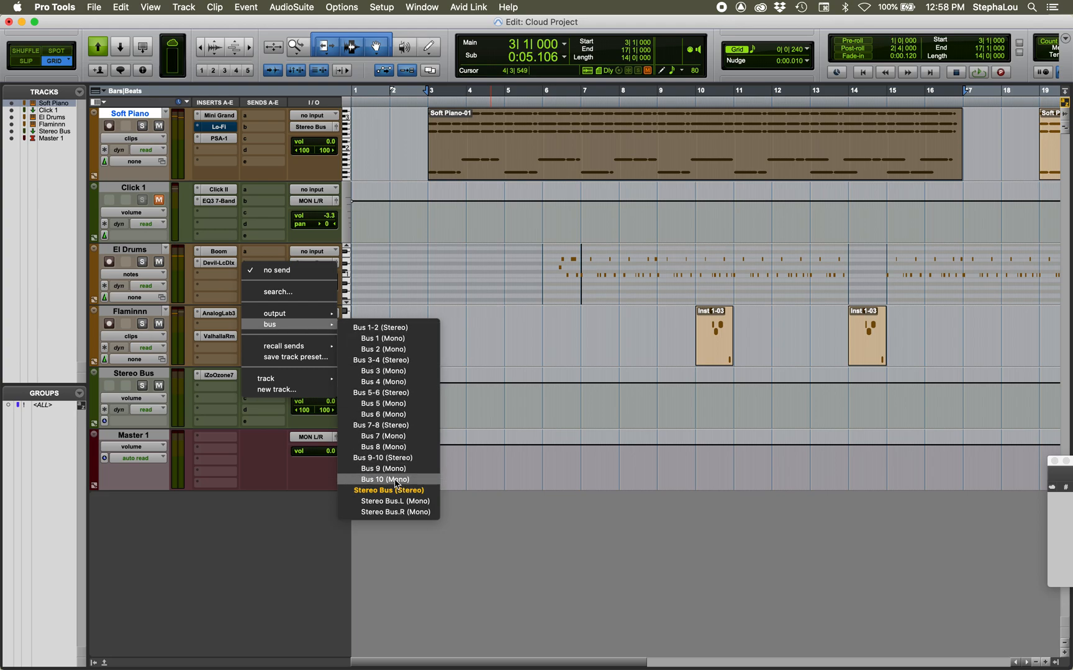
pyautogui.click(275, 616)
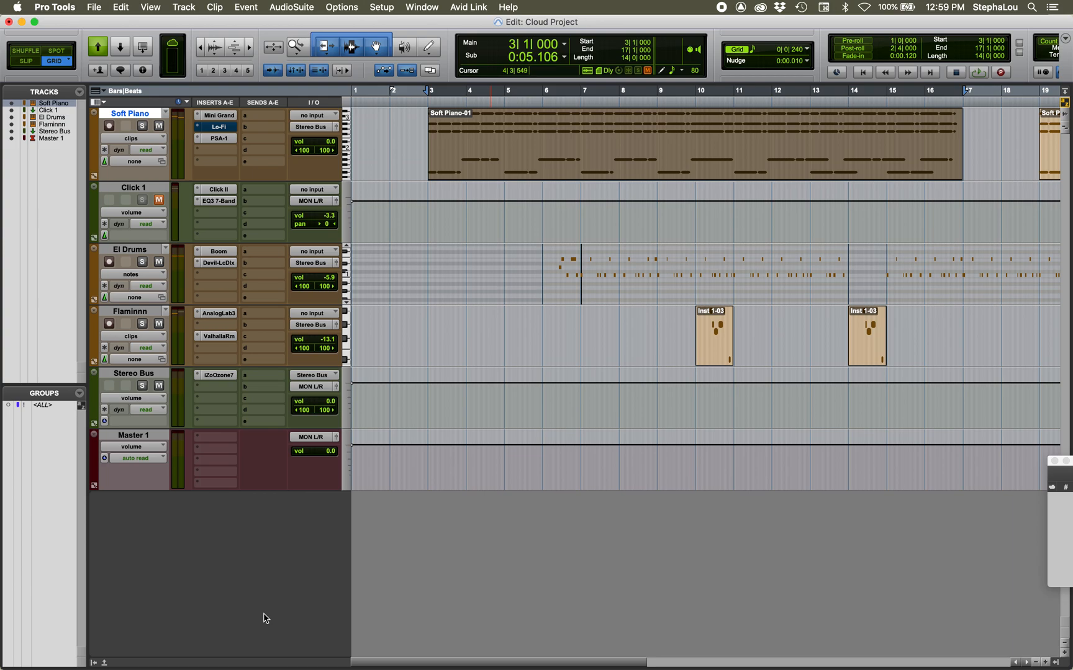
# Step: Reopen I/O Setup, move it clear of the tracks' I/O column to examine the bus paths, and cancel it
pyautogui.press('super+Tab')
pyautogui.press('super+shift+Tab')
pyautogui.click(382, 8)
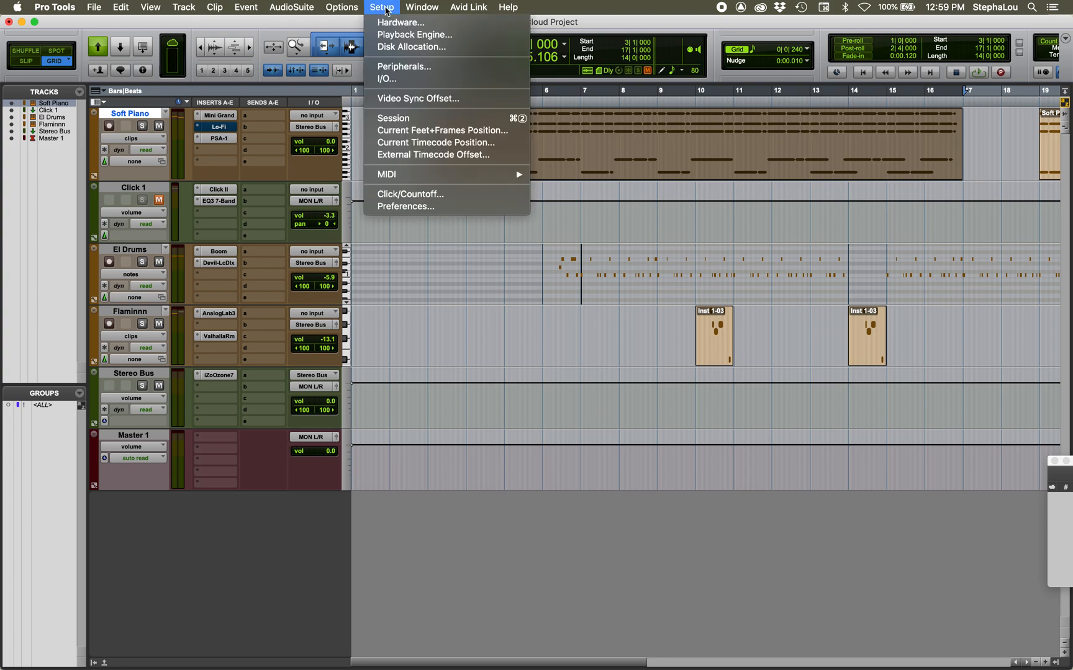
pyautogui.click(388, 78)
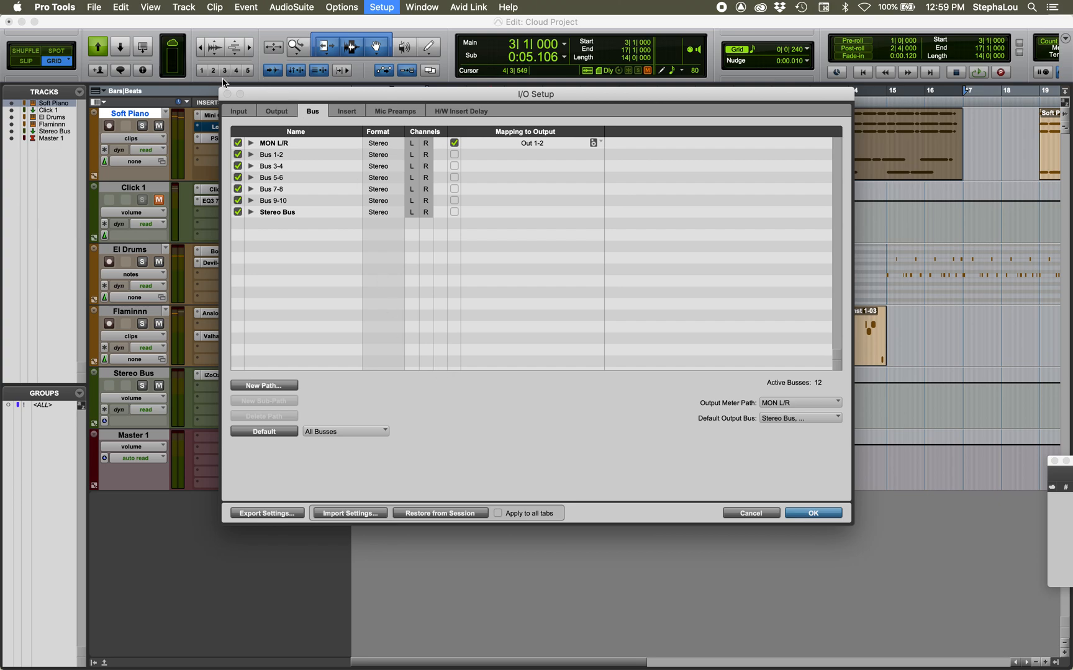
pyautogui.moveTo(272, 99); pyautogui.dragTo(490, 157)
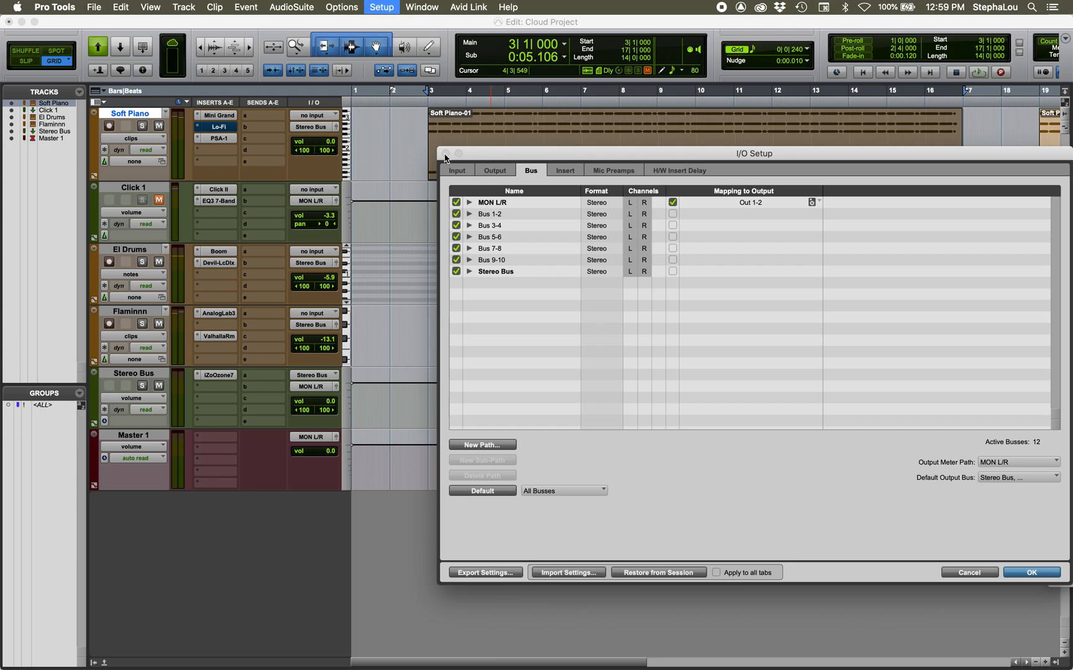
pyautogui.click(953, 575)
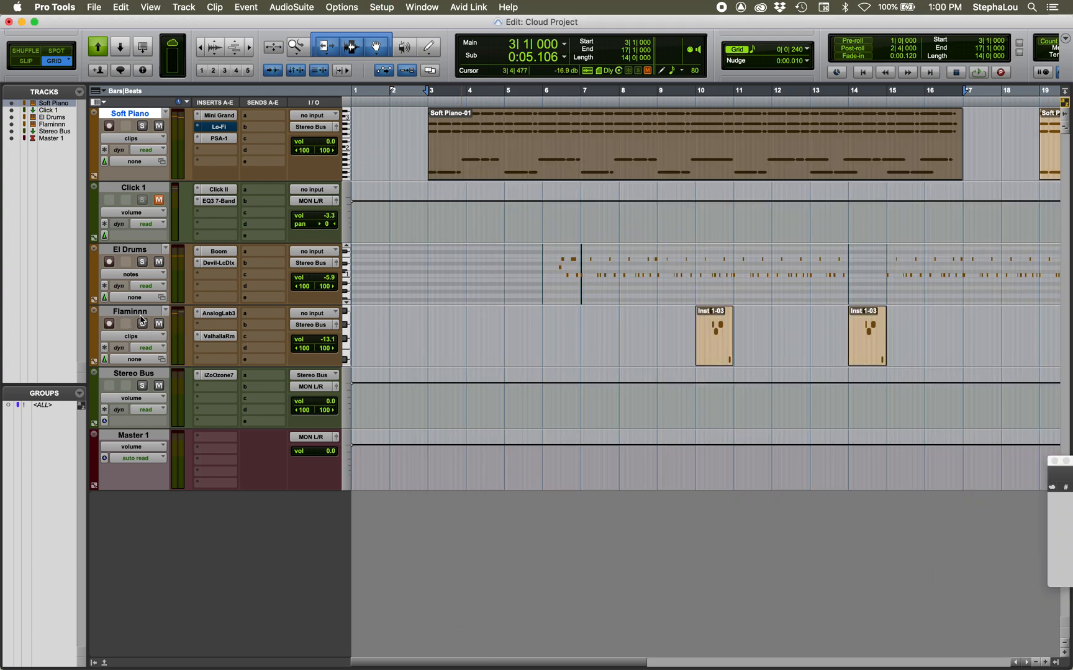
# Step: Select the Stereo Bus track and review its bus input choices and path assignment options, keeping Stereo Bus as its input
pyautogui.click(147, 375)
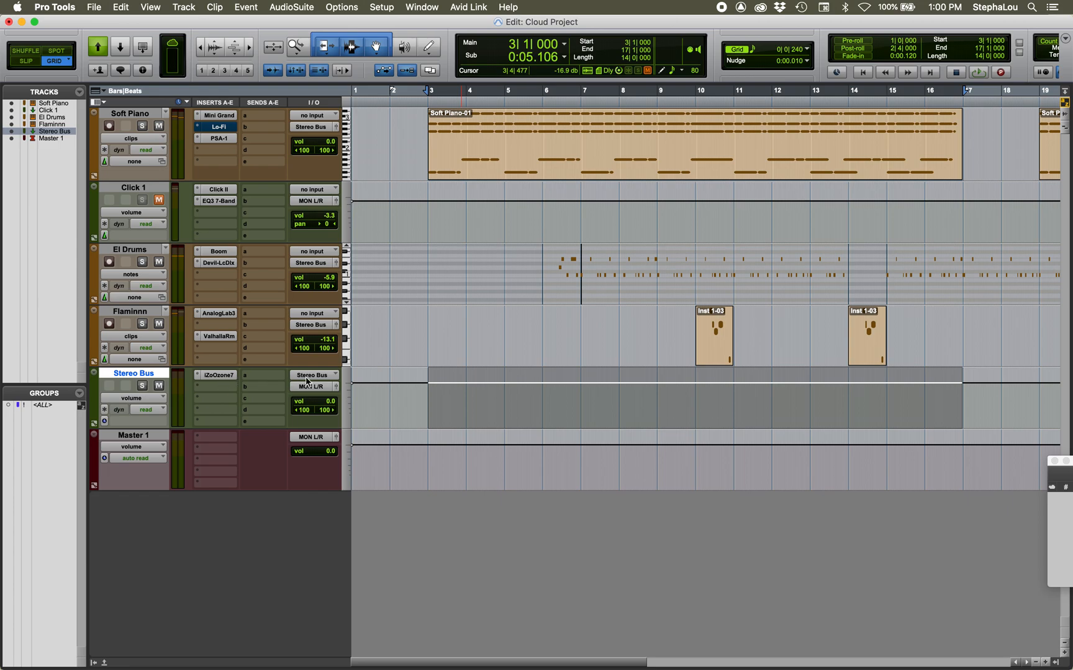
pyautogui.click(308, 380)
pyautogui.moveTo(315, 387)
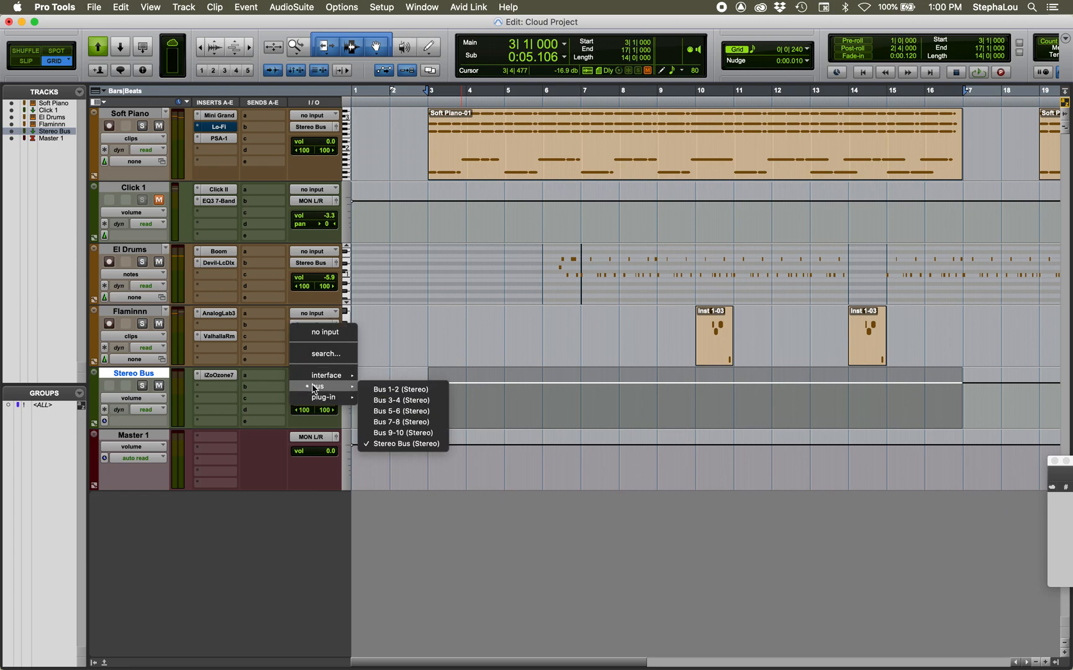
pyautogui.click(380, 444)
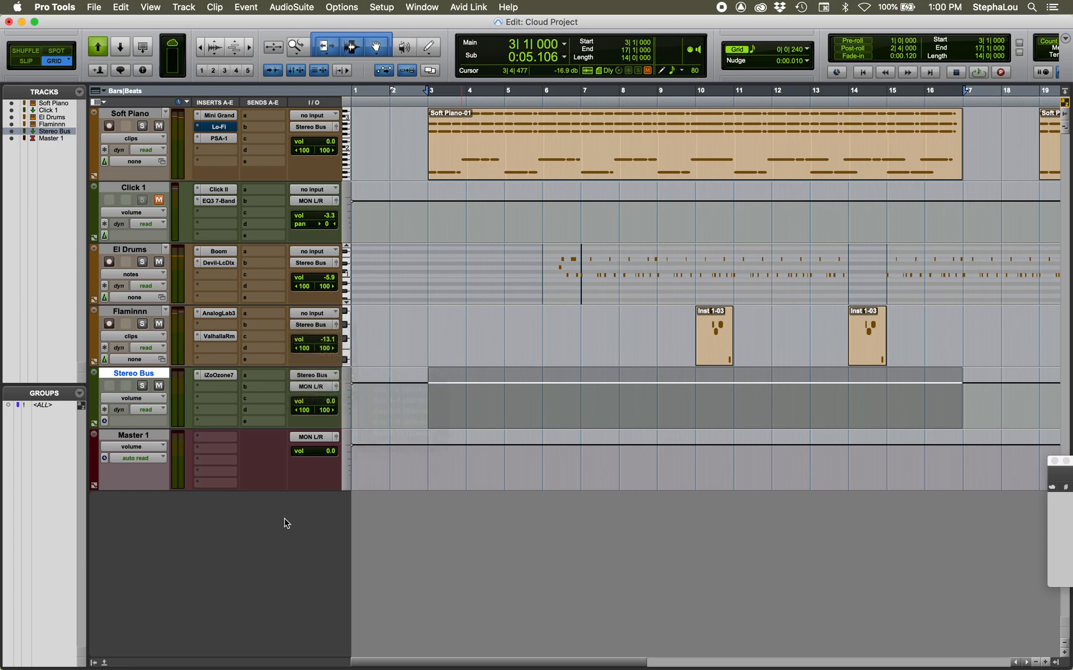
pyautogui.rightClick(313, 377)
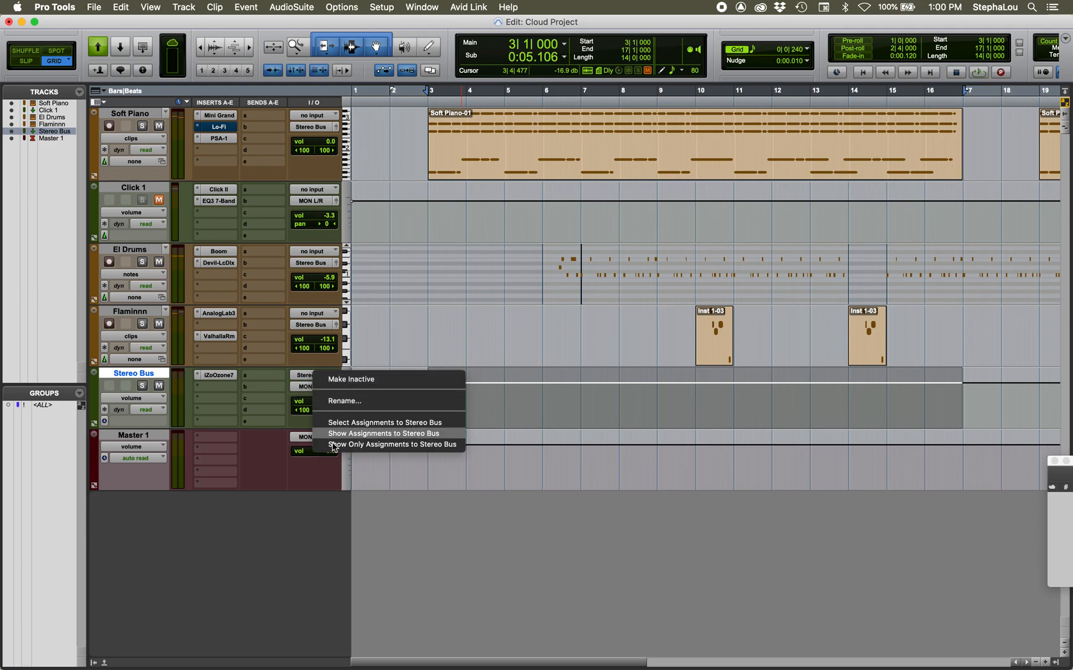
pyautogui.click(281, 549)
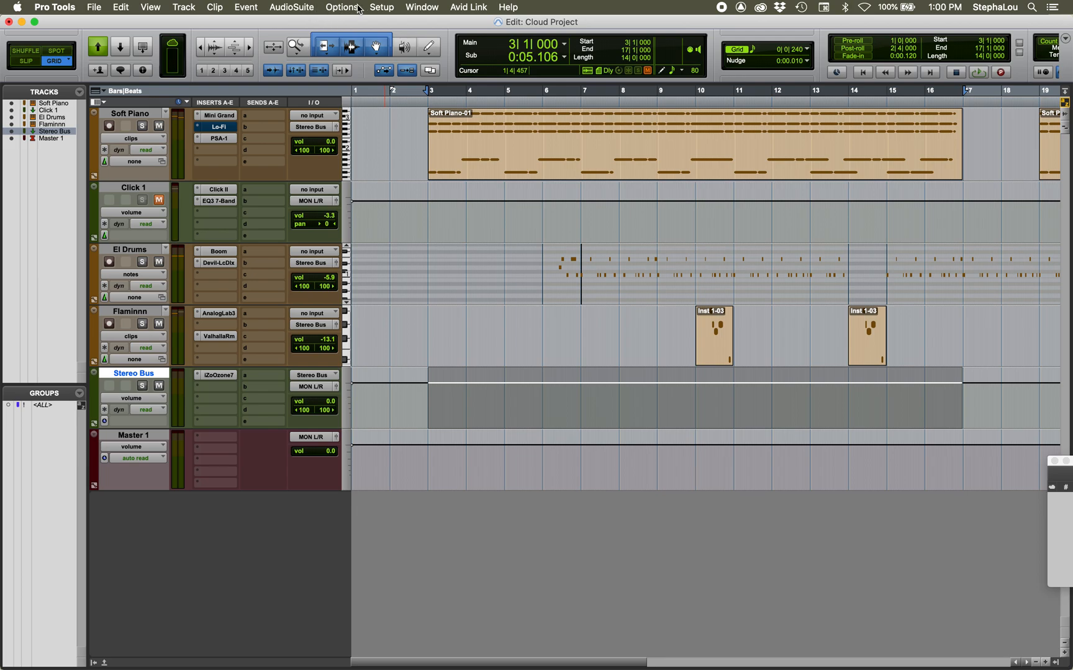
# Step: Expand the In 1-2 input path in I/O Setup and rename its In 1 mono sub-path as Preamp 1
pyautogui.click(377, 7)
pyautogui.click(384, 78)
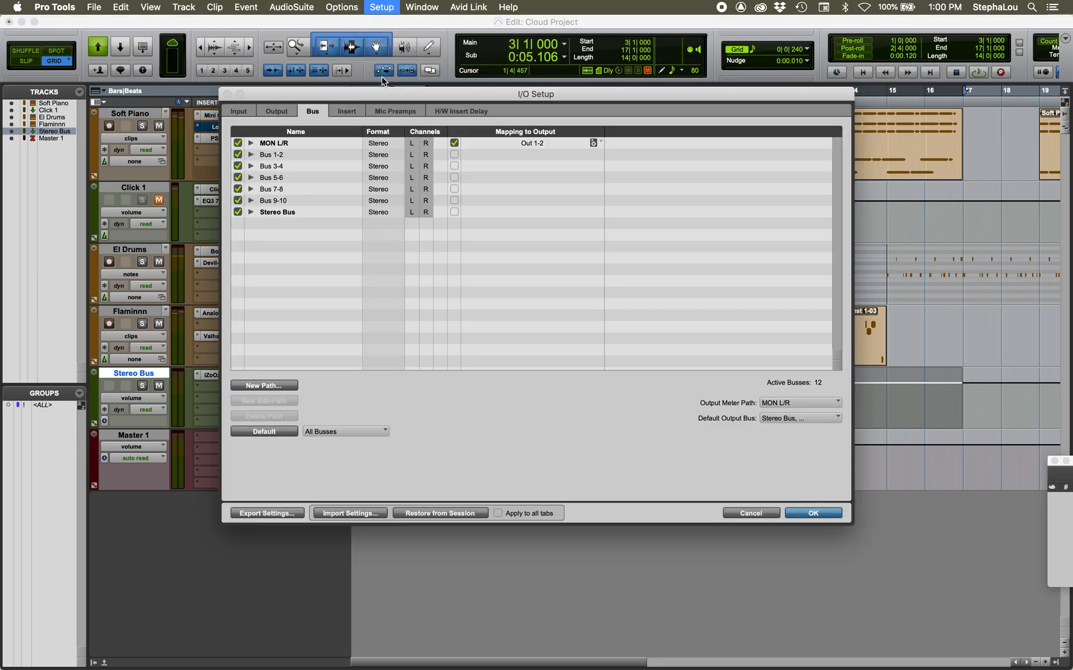
pyautogui.click(235, 113)
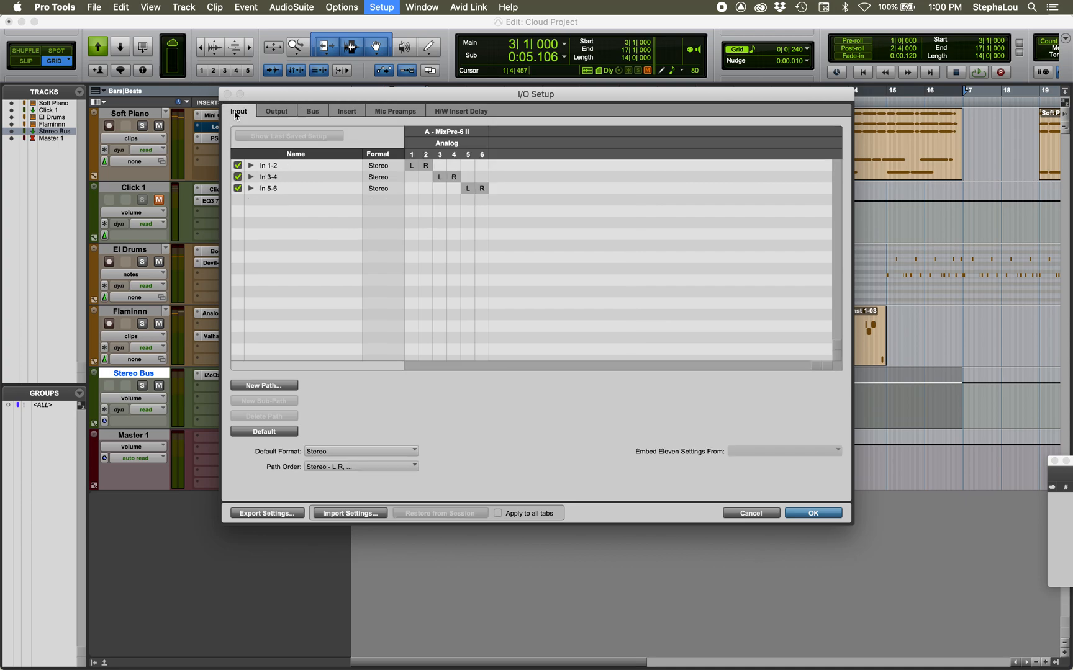
pyautogui.click(251, 165)
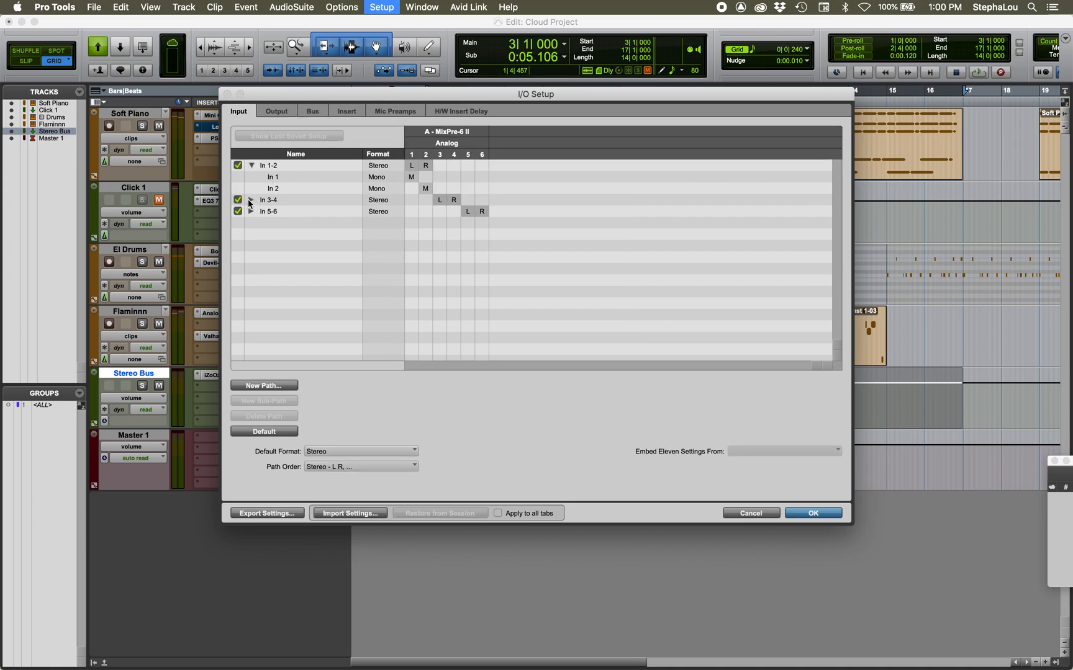
pyautogui.click(251, 199)
pyautogui.click(251, 200)
pyautogui.click(272, 178)
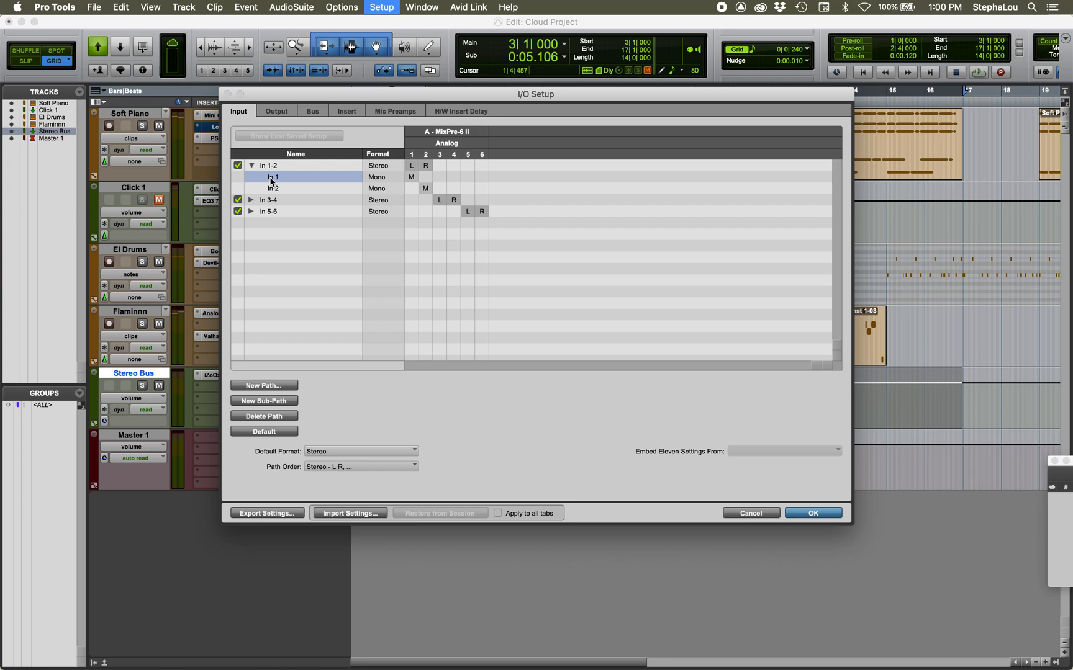
pyautogui.click(271, 178)
pyautogui.write('Preamp 1')
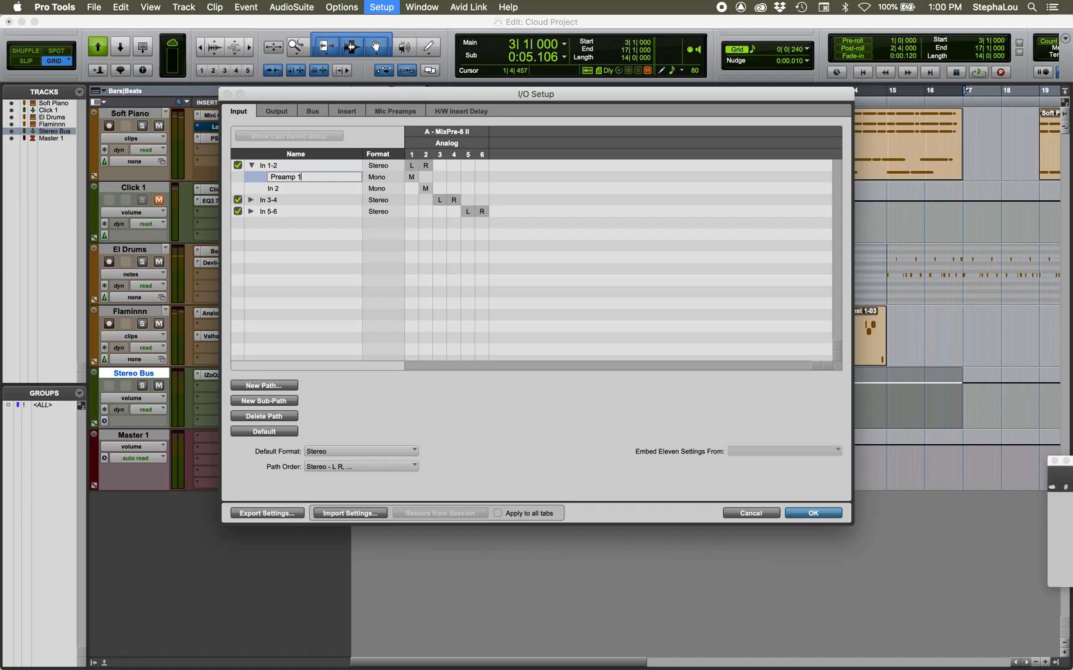
# Step: Rename the In 2 mono sub-path as Preamp 2, briefly check the In 3-4 path, and collapse In 1-2
pyautogui.click(271, 190)
pyautogui.doubleClick(271, 190)
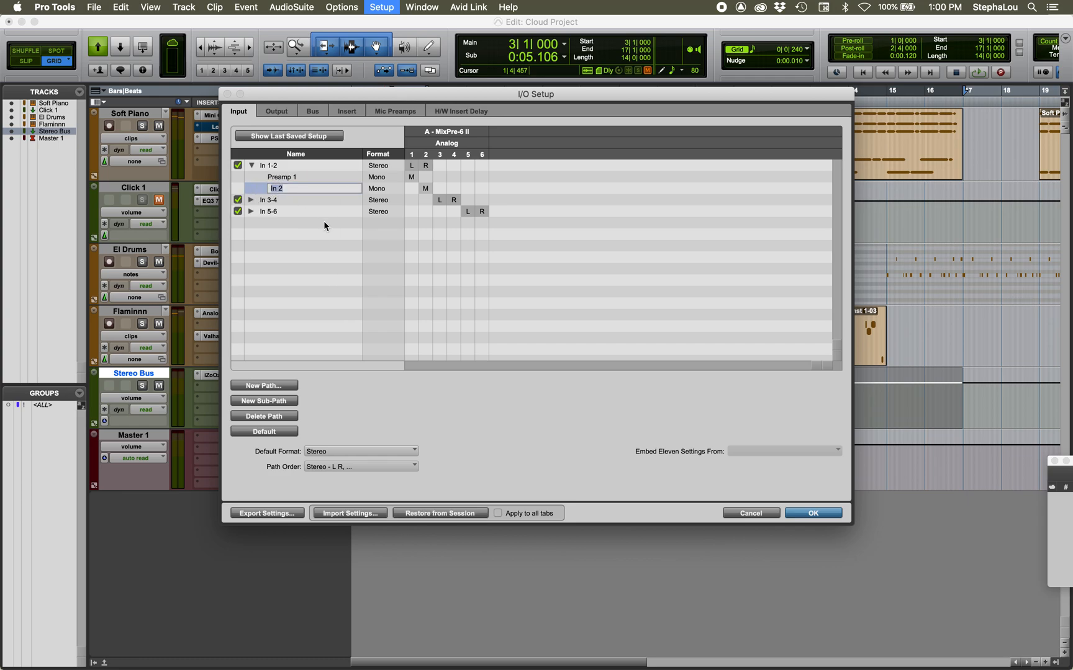
pyautogui.write('Preamp 2')
pyautogui.press('Return')
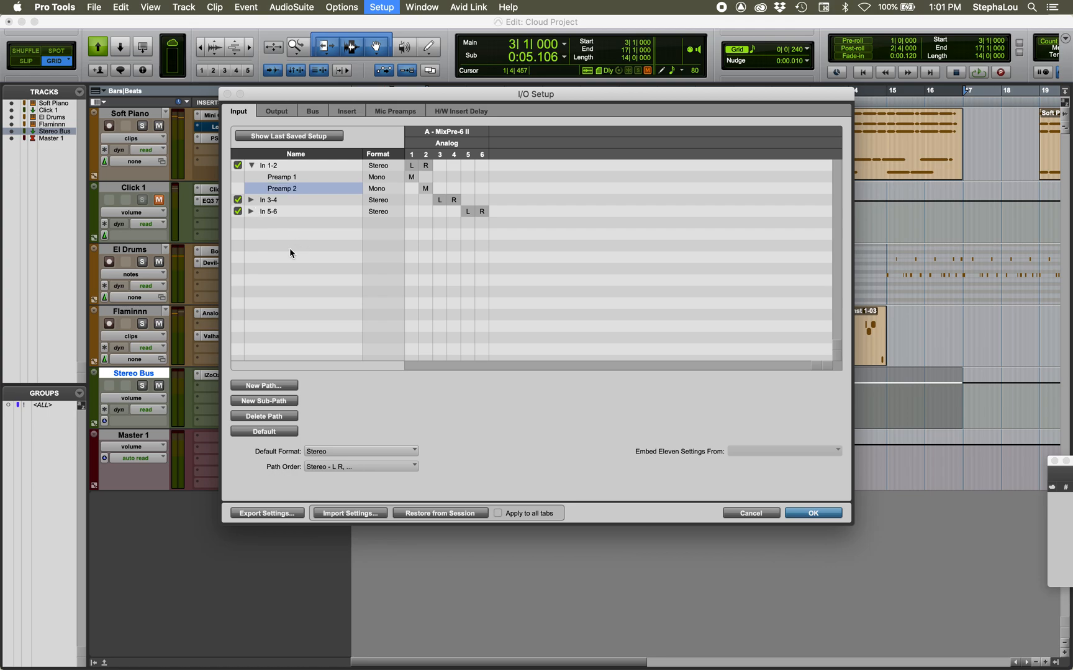
pyautogui.click(251, 201)
pyautogui.click(251, 201)
pyautogui.click(252, 165)
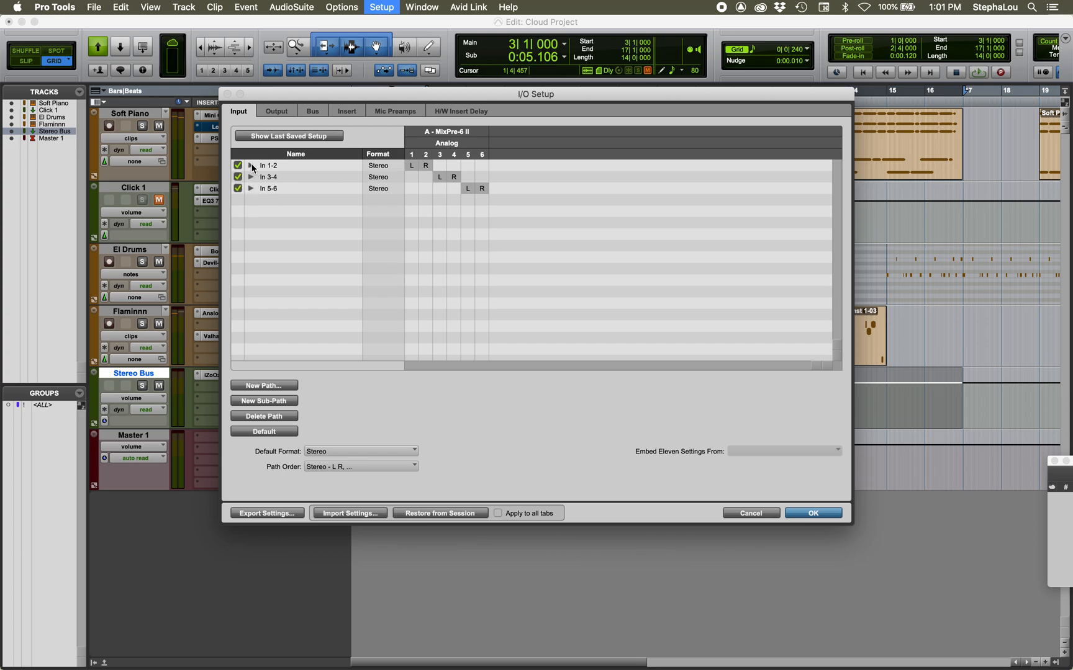
# Step: Rename the In 1-2 stereo input path as Preamps 1-2 and check its mono sub-paths
pyautogui.click(267, 167)
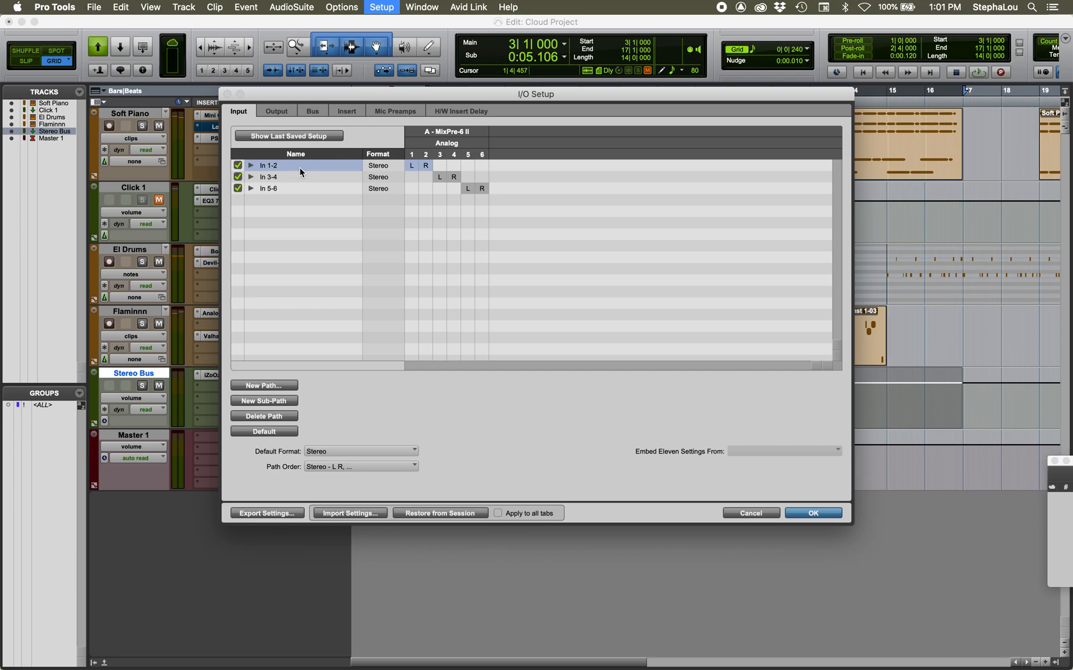
pyautogui.doubleClick(265, 166)
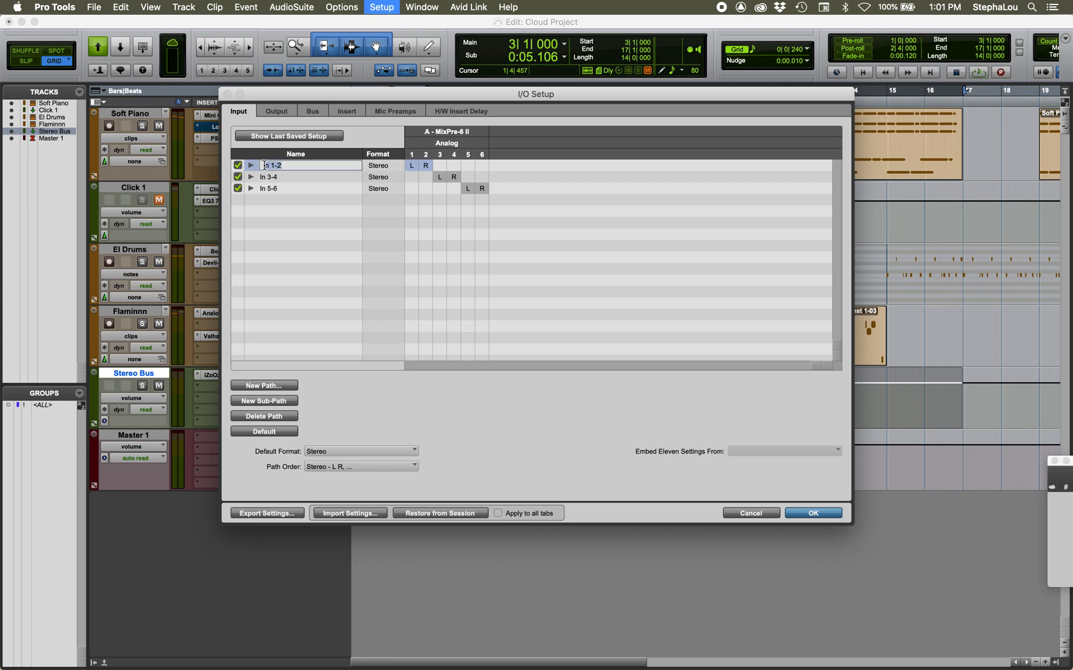
pyautogui.click(268, 168)
pyautogui.press('BackSpace')
pyautogui.press('BackSpace')
pyautogui.press('BackSpace')
pyautogui.write('Preamps')
pyautogui.press('Return')
pyautogui.click(250, 166)
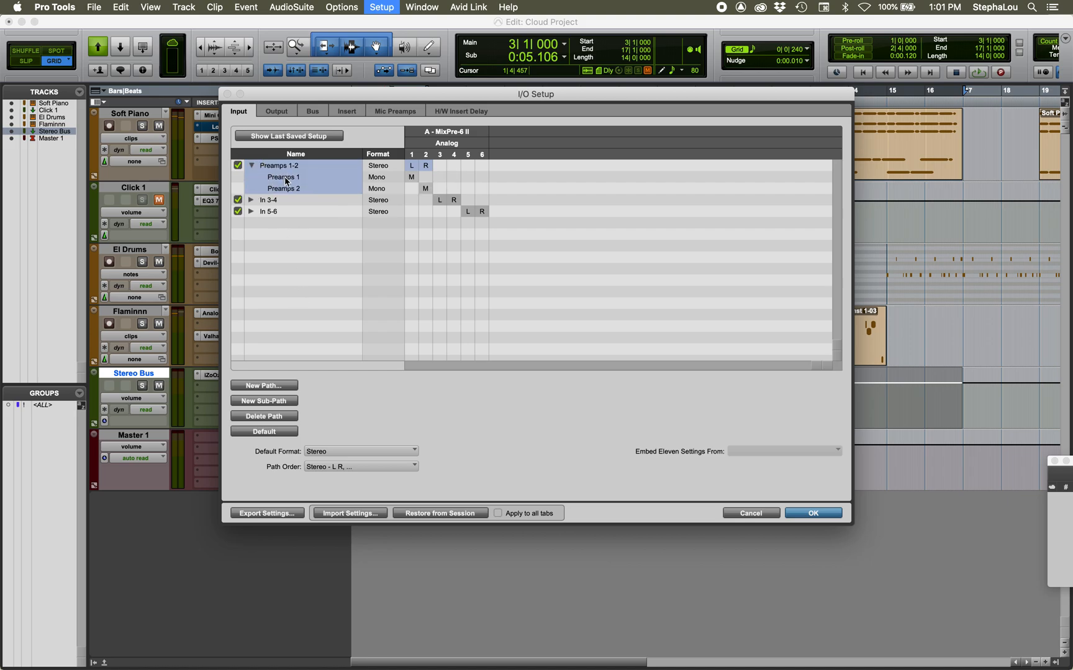
pyautogui.click(251, 165)
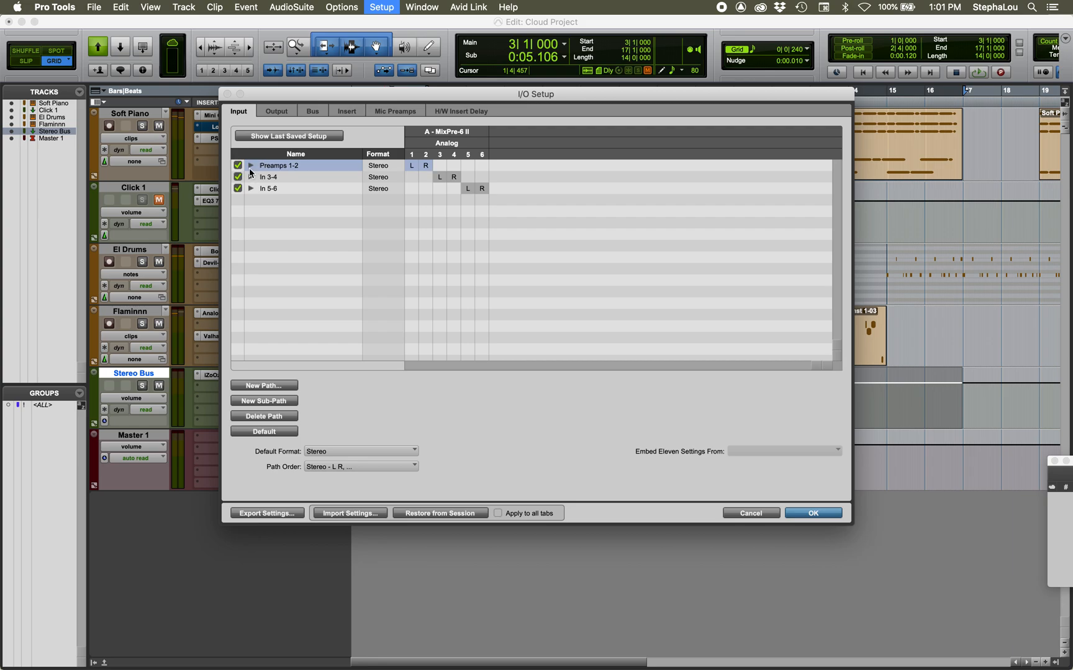
# Step: Rename the In 3-4 stereo input path as Line 3-4, check its mono sub-paths, and accept the I/O Setup changes
pyautogui.click(271, 178)
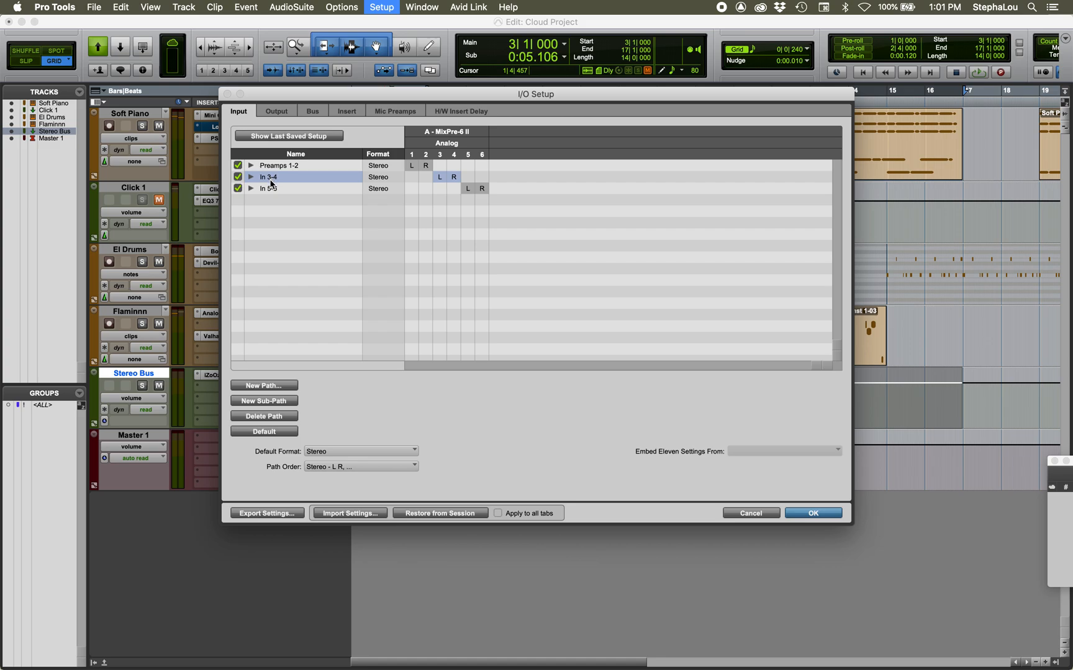
pyautogui.click(272, 179)
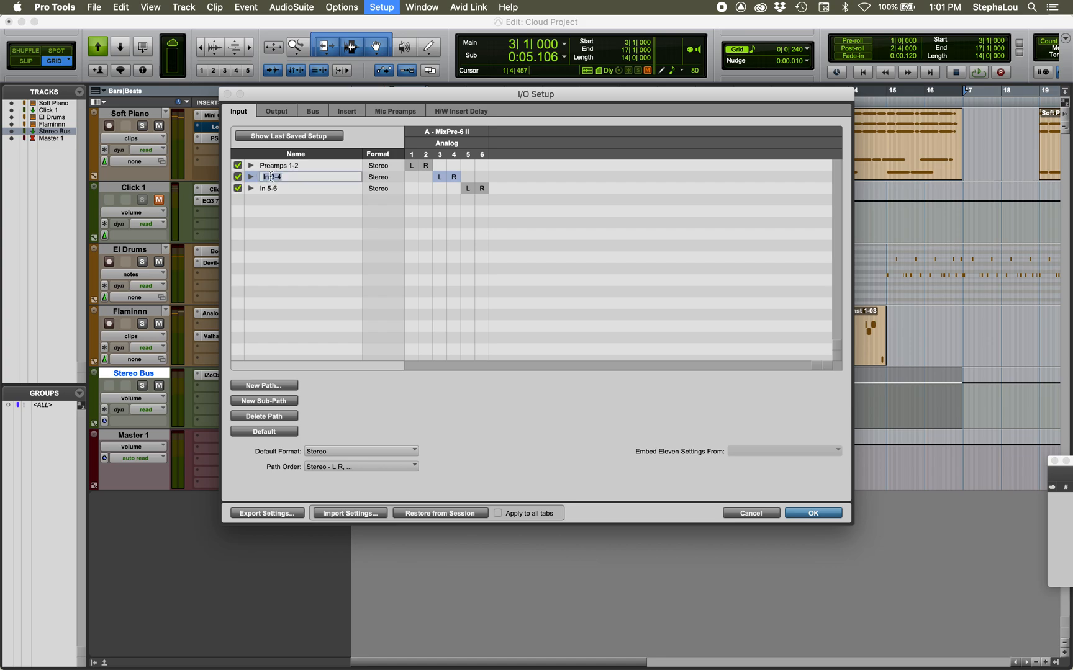
pyautogui.press('BackSpace')
pyautogui.press('BackSpace')
pyautogui.press('BackSpace')
pyautogui.write('Line')
pyautogui.press('Return')
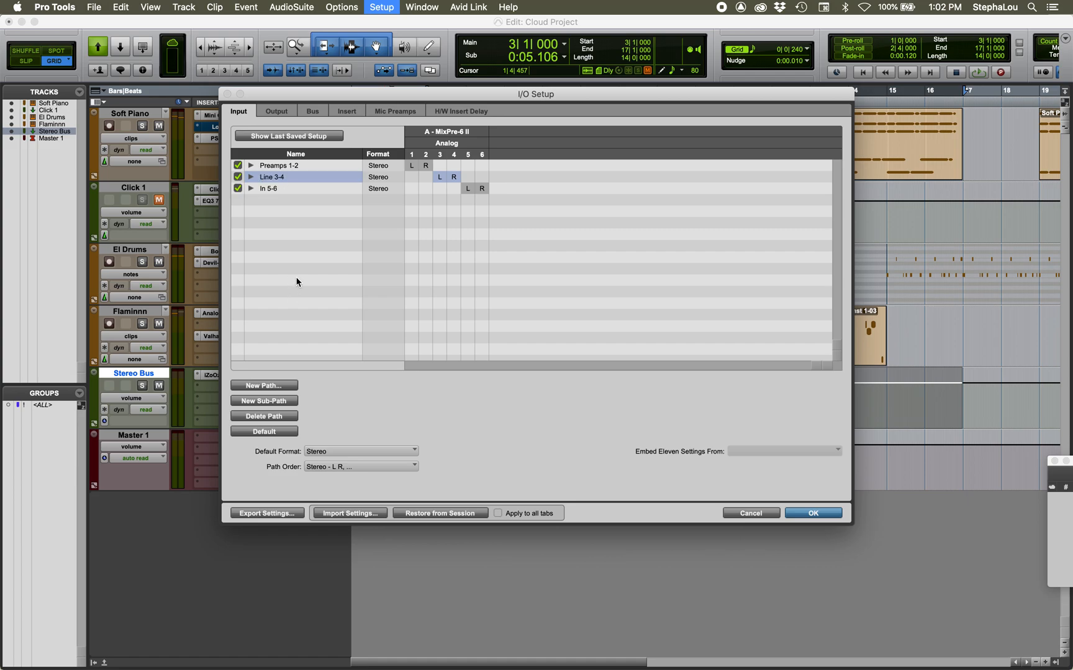
pyautogui.click(251, 177)
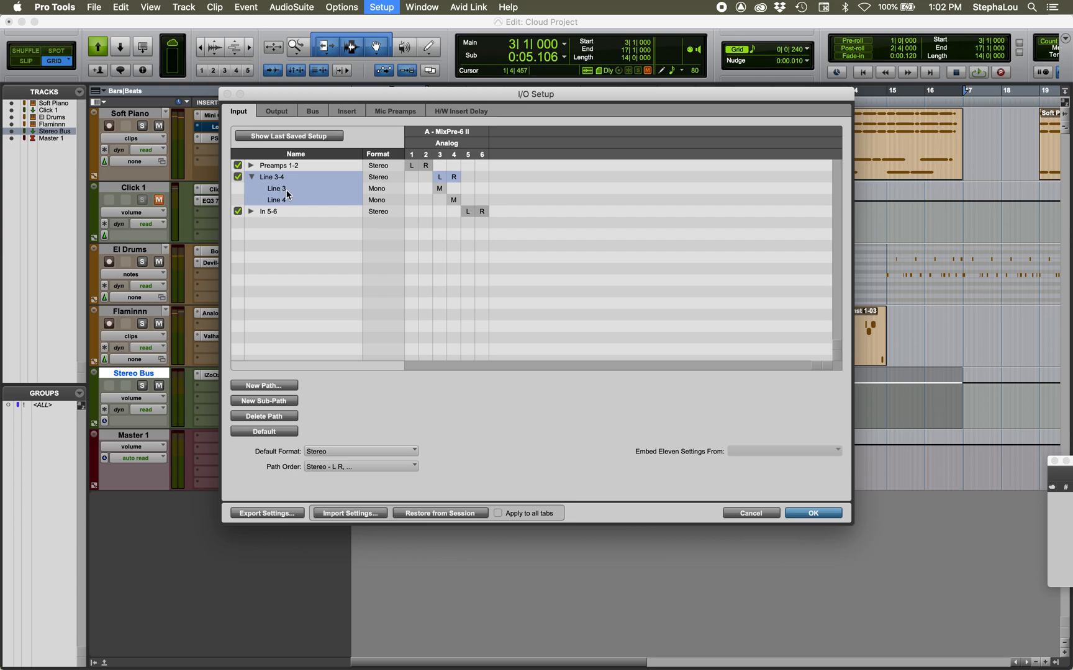
pyautogui.click(252, 176)
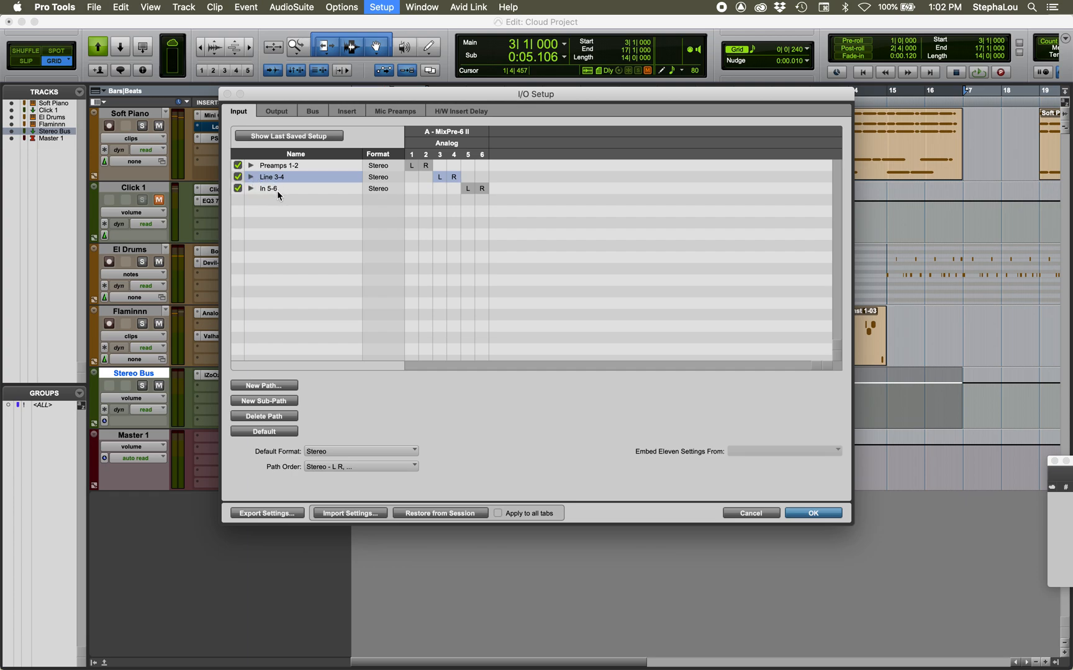
pyautogui.click(813, 514)
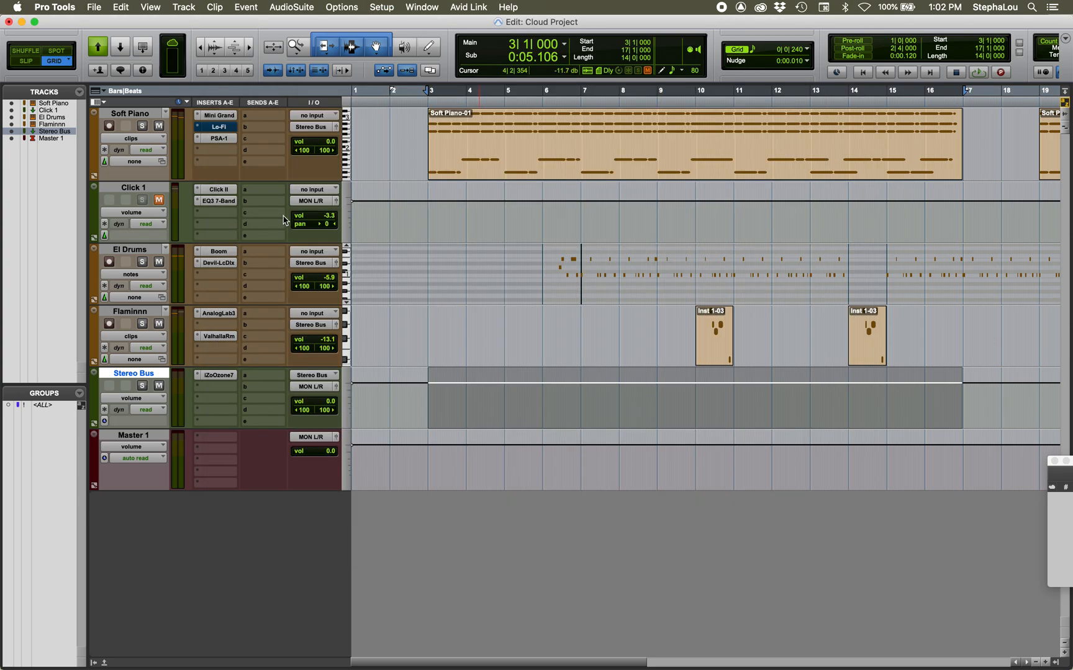
# Step: Add a new audio track below Master 1 and review its interface input choices, keeping Preamps 1-2 as its input
pyautogui.click(306, 191)
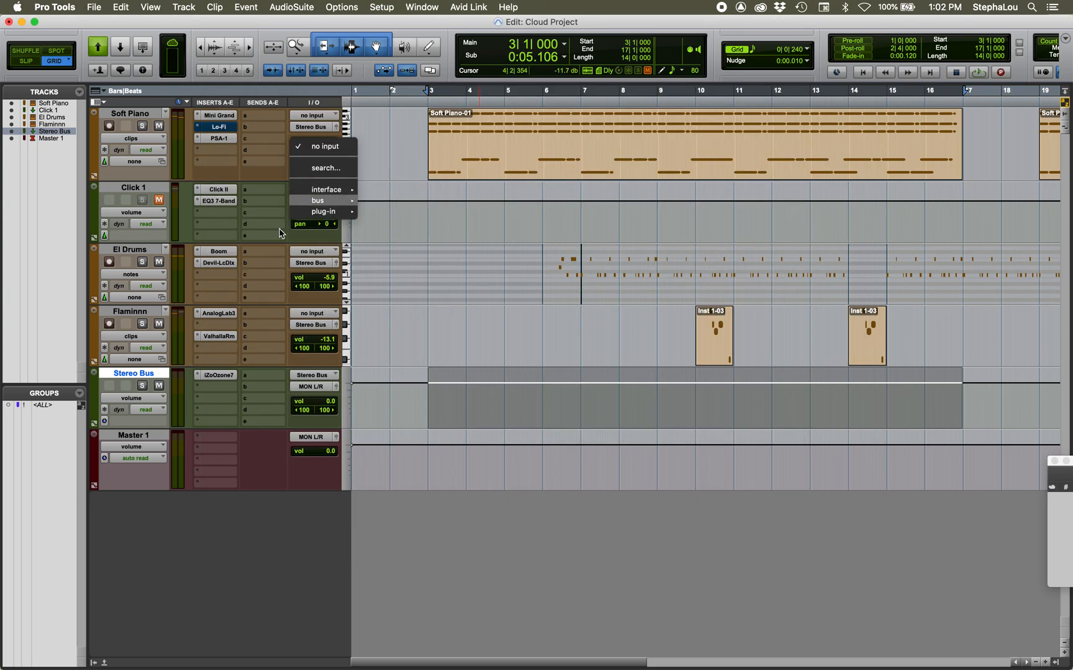
pyautogui.click(237, 556)
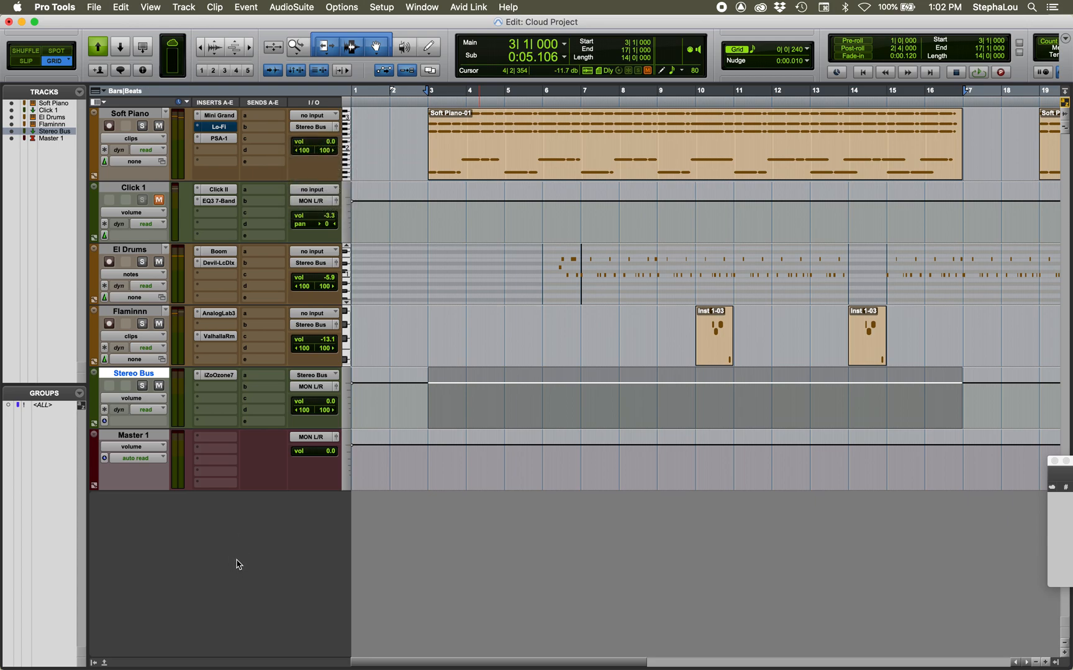
pyautogui.doubleClick(499, 555)
pyautogui.click(304, 500)
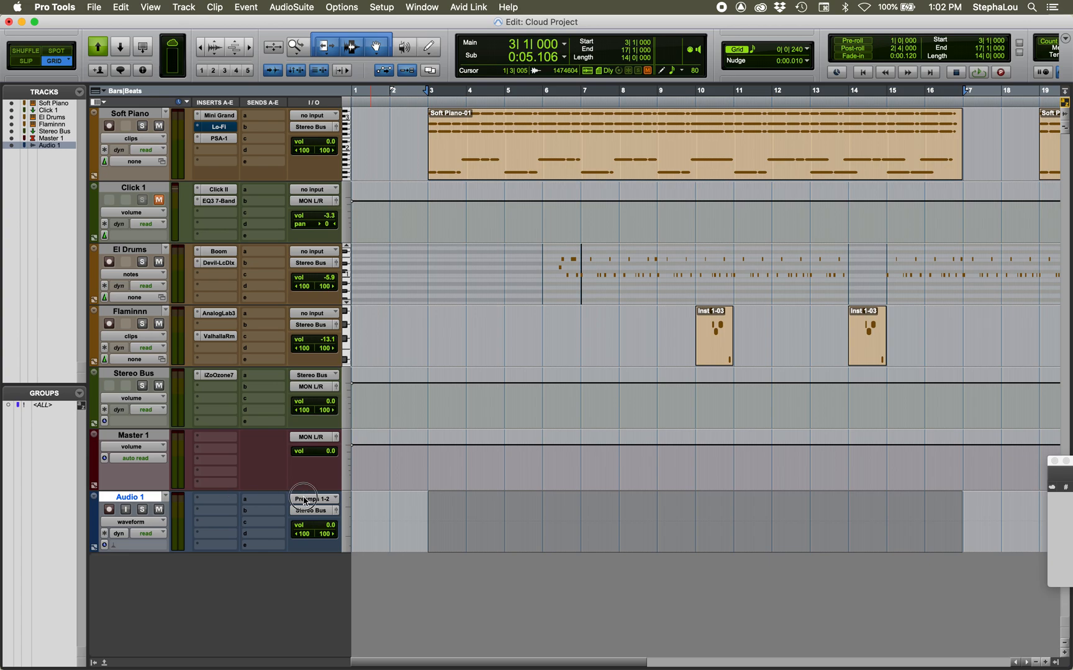
pyautogui.moveTo(304, 499)
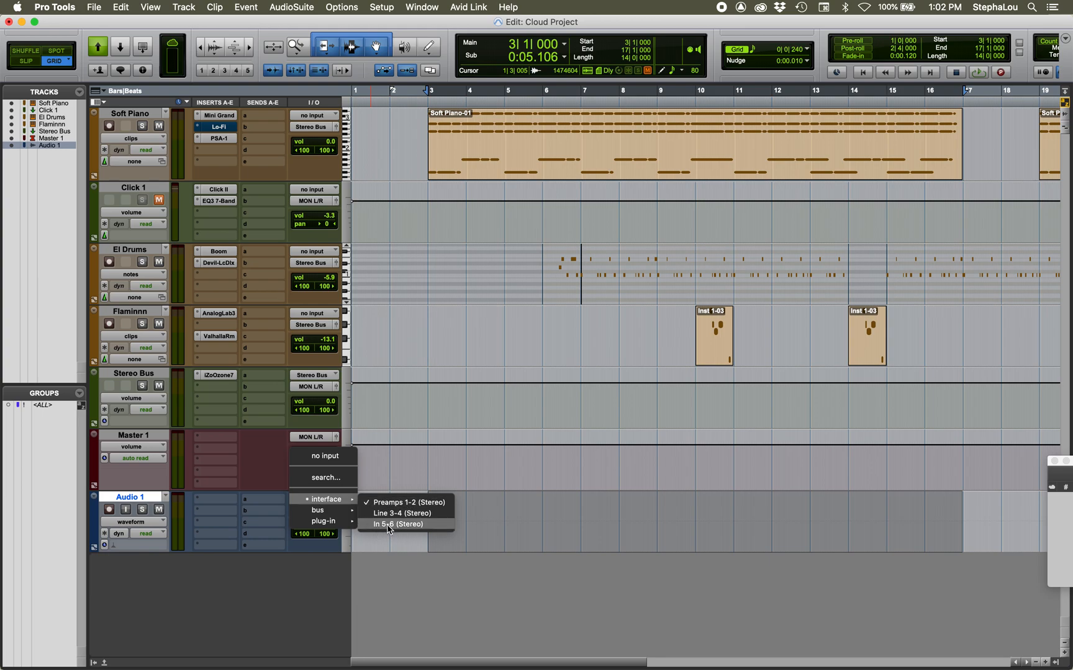
pyautogui.click(389, 598)
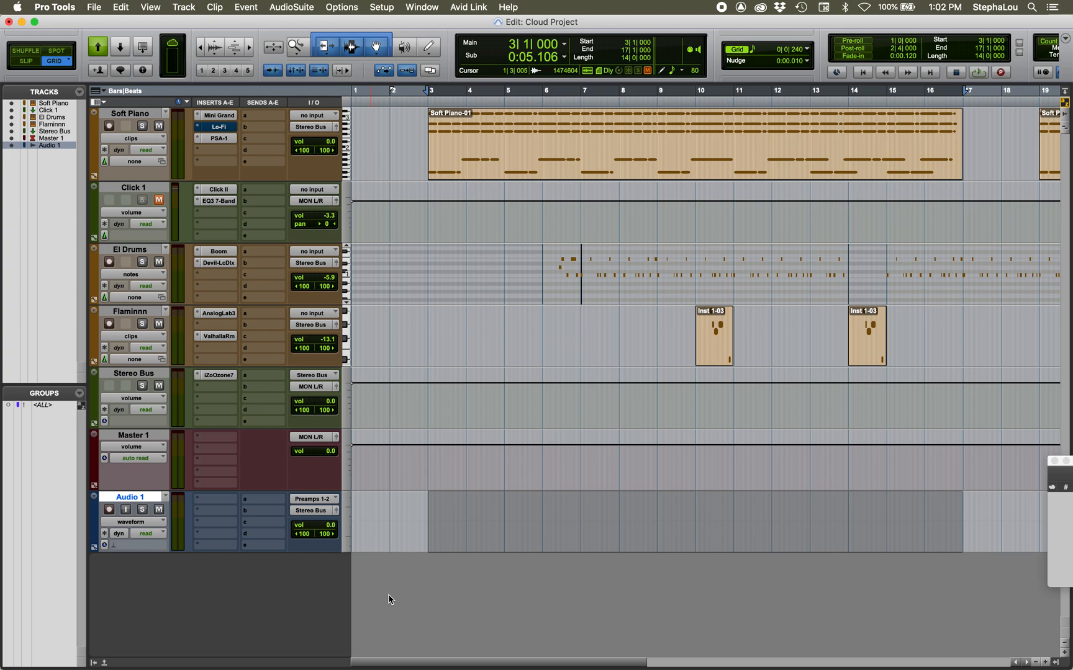
# Step: Try to export the I/O settings from I/O Setup under a file name combining the owner's first name with "I/O"
pyautogui.click(382, 8)
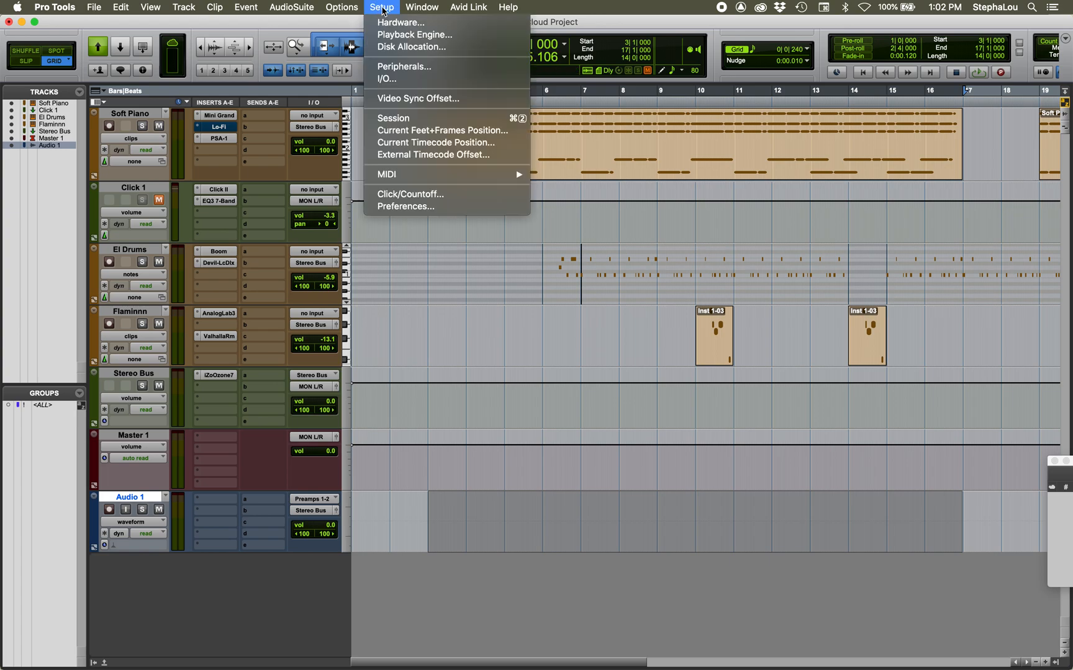
pyautogui.click(387, 79)
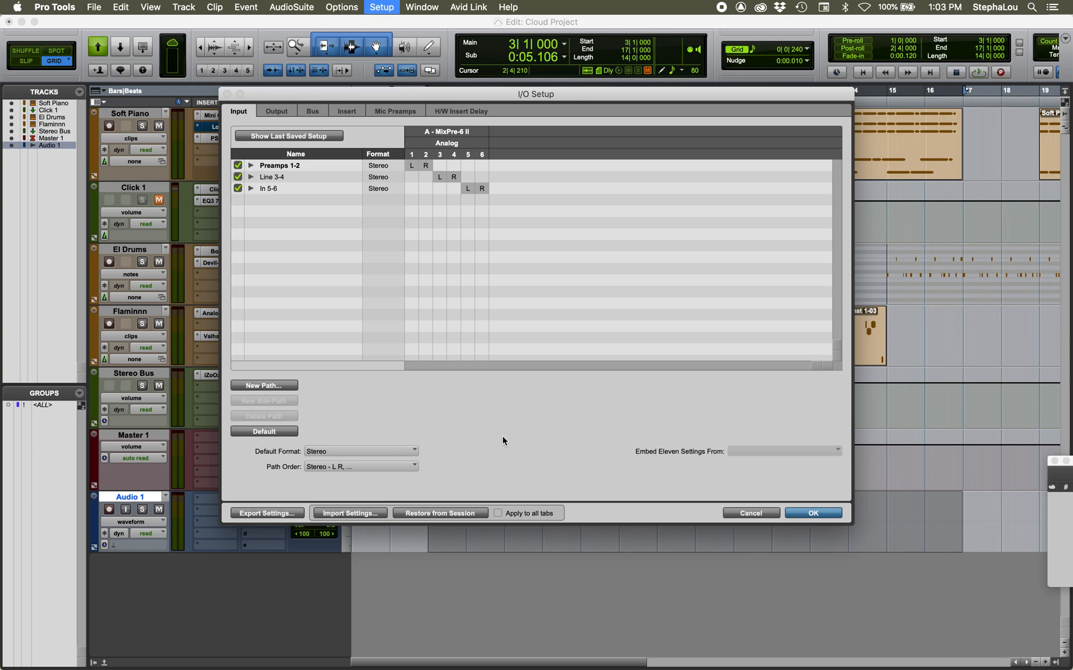
pyautogui.click(265, 513)
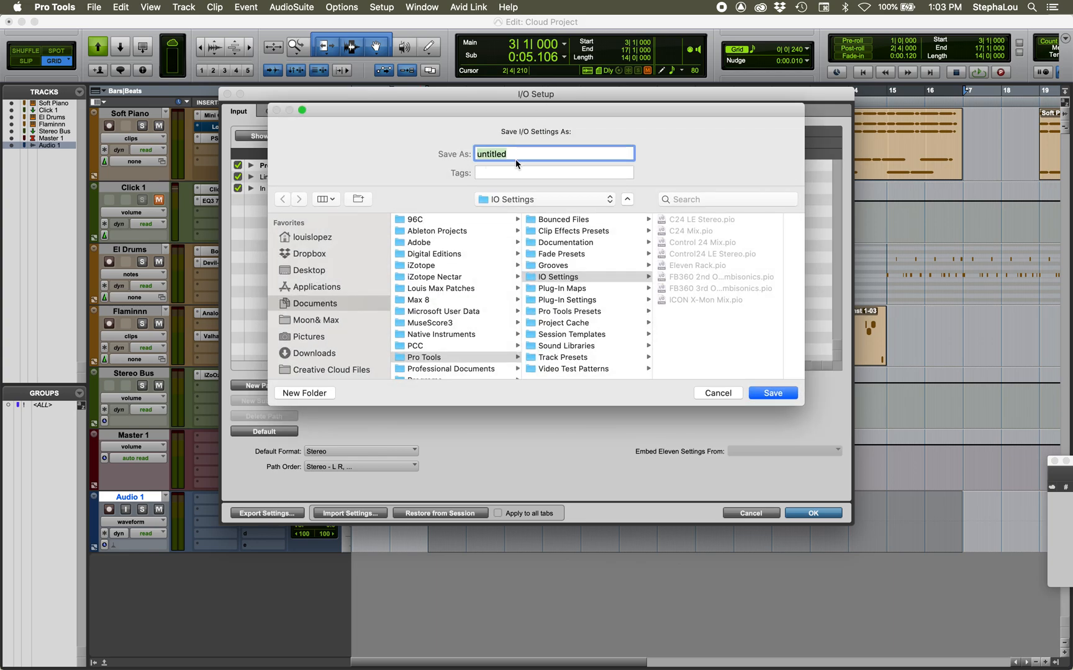
pyautogui.write('Lous')
pyautogui.press('BackSpace')
pyautogui.write("'s I/O")
pyautogui.click(768, 390)
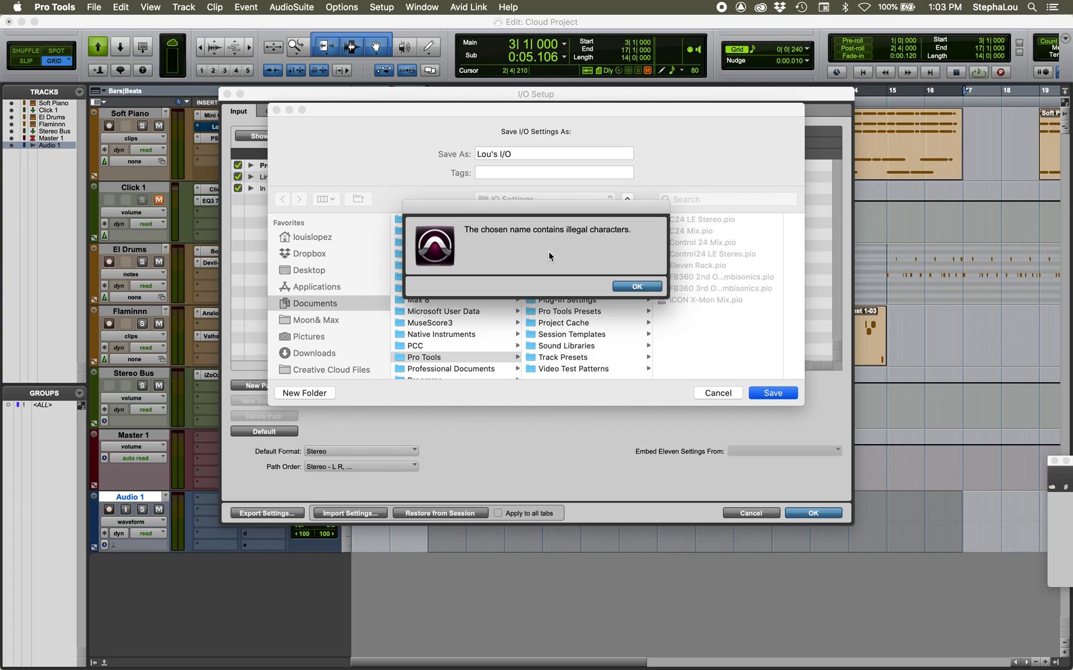
pyautogui.click(636, 286)
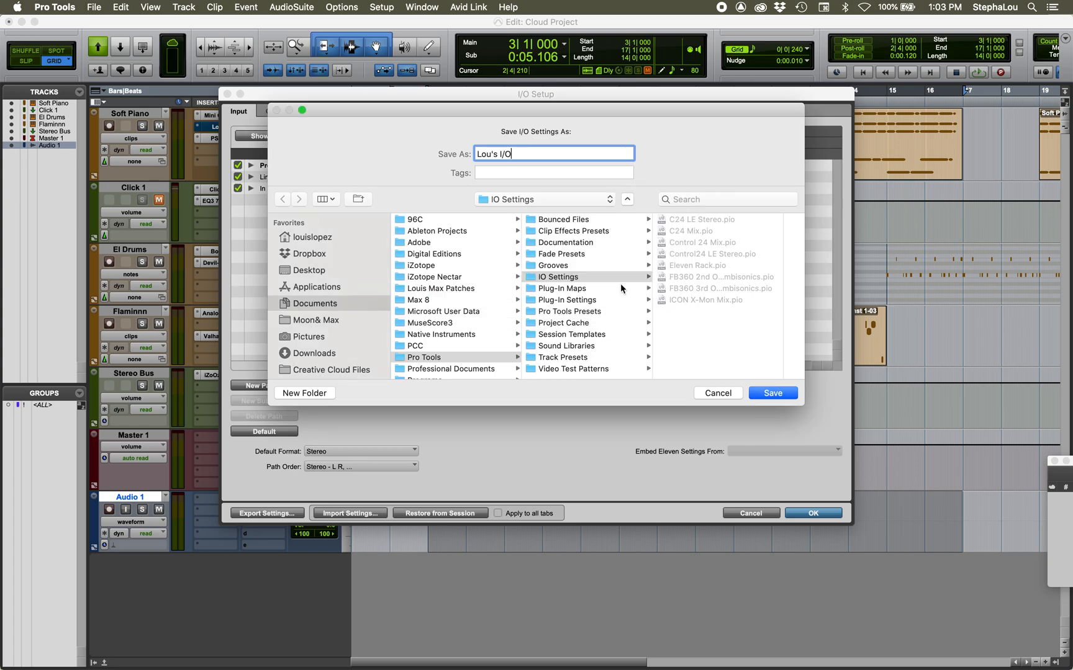
# Step: Correct the export file name by removing the apostrophe and slash, save it in the IO Settings folder, and accept I/O Setup
pyautogui.click(493, 153)
pyautogui.press('BackSpace')
pyautogui.write('i')
pyautogui.press('BackSpace')
pyautogui.write('i')
pyautogui.click(773, 395)
pyautogui.click(649, 289)
pyautogui.click(503, 155)
pyautogui.press('BackSpace')
pyautogui.click(769, 395)
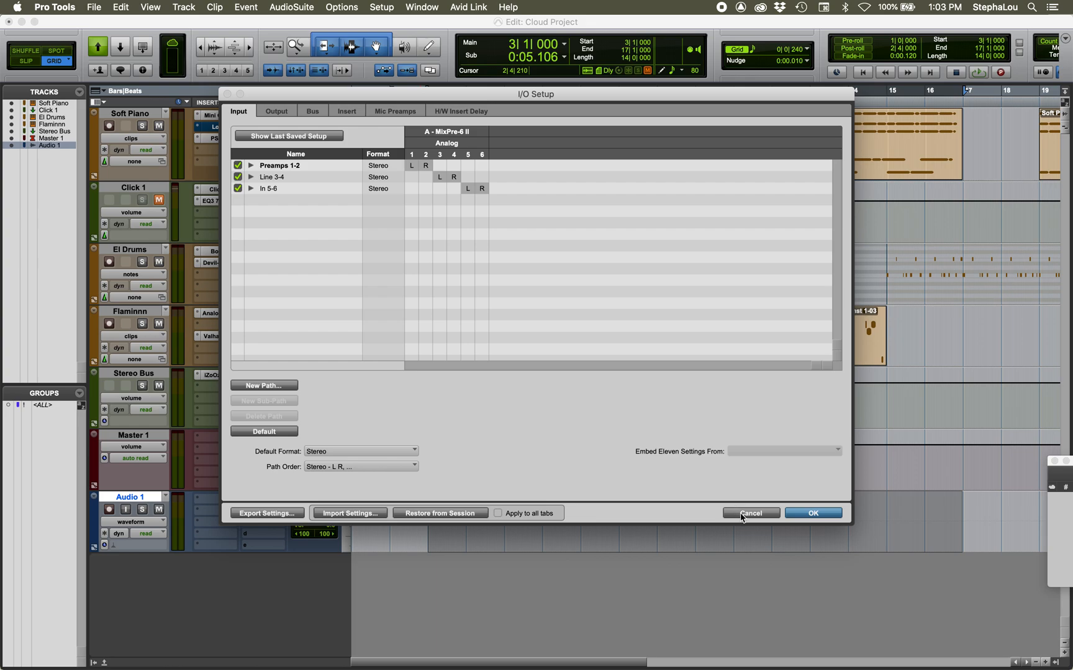
pyautogui.click(807, 513)
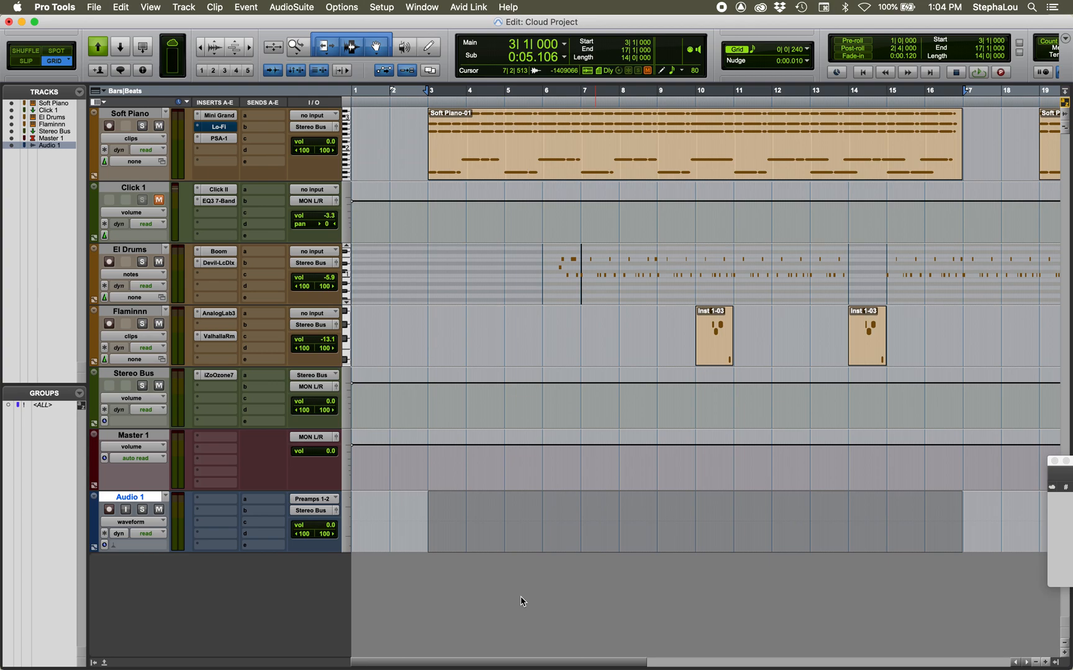
# Step: Reopen I/O Setup, locate the exported settings file among the importable I/O settings, and cancel the import
pyautogui.click(380, 8)
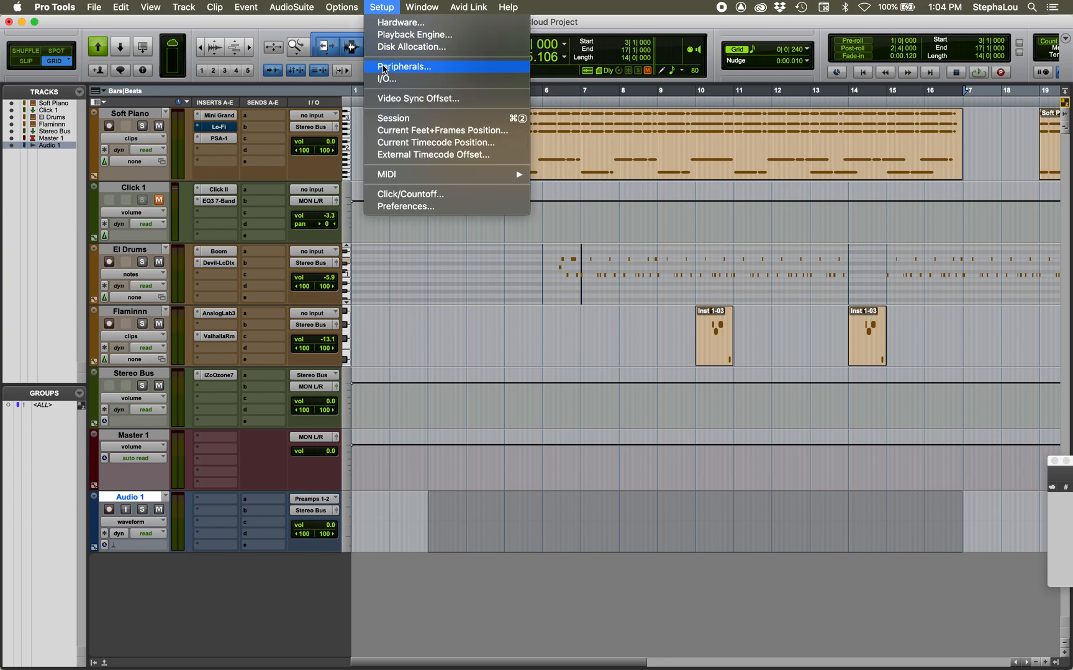
pyautogui.click(385, 78)
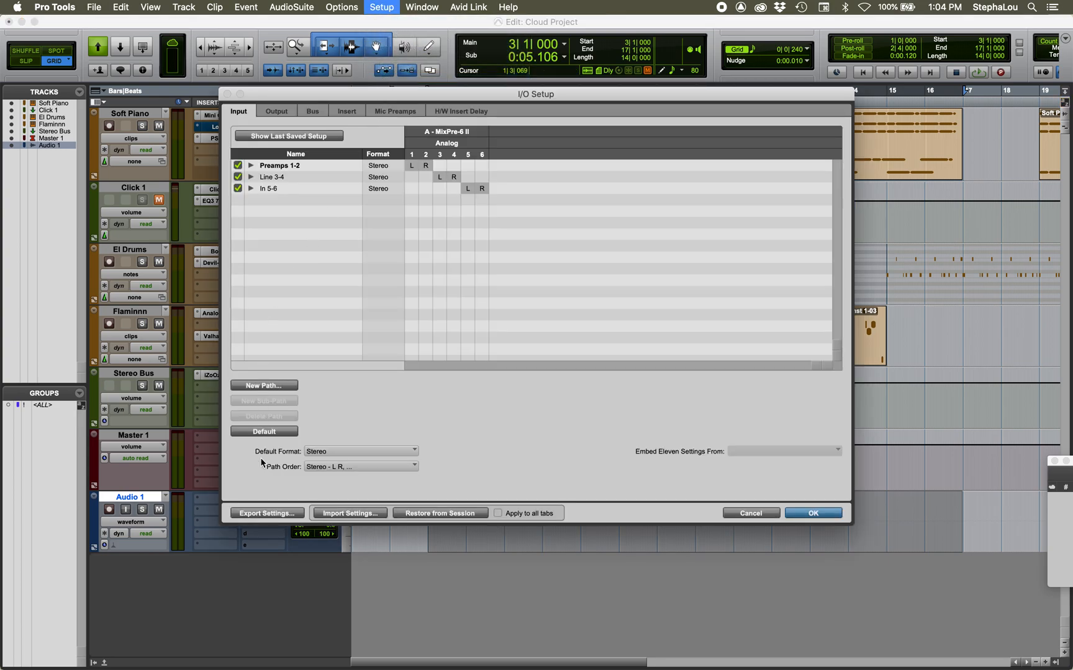
pyautogui.click(348, 514)
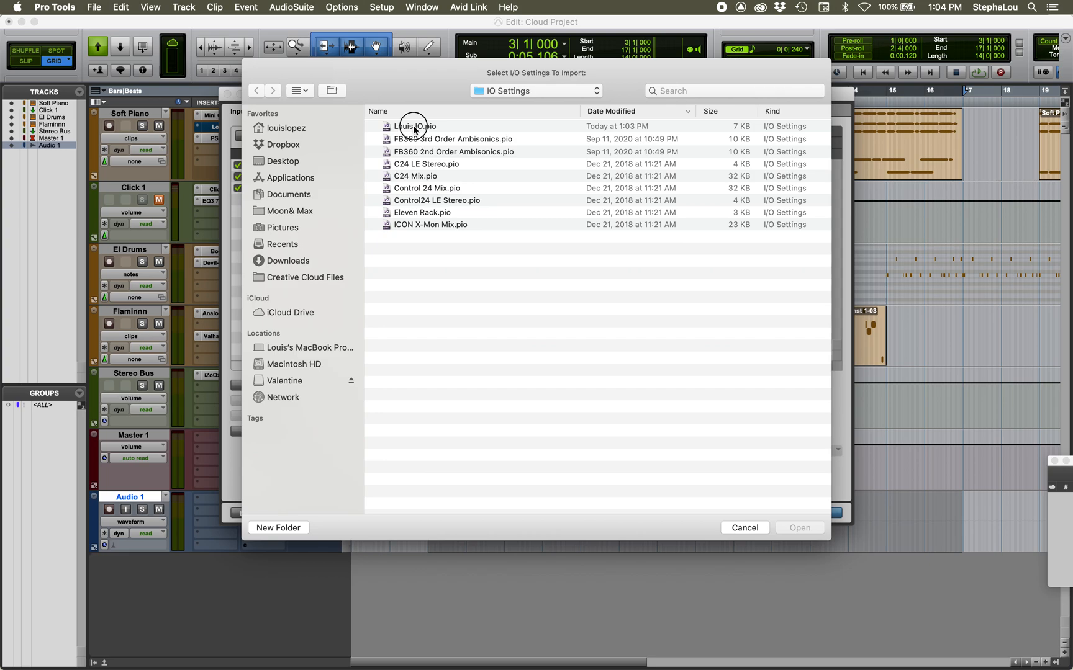
pyautogui.click(414, 127)
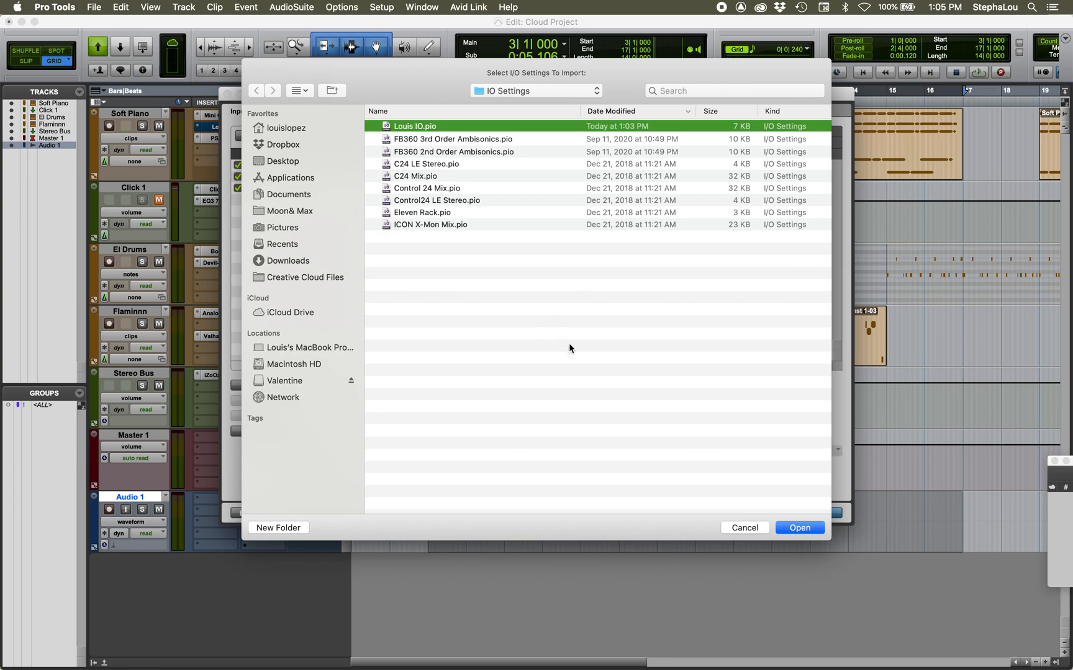
pyautogui.click(734, 528)
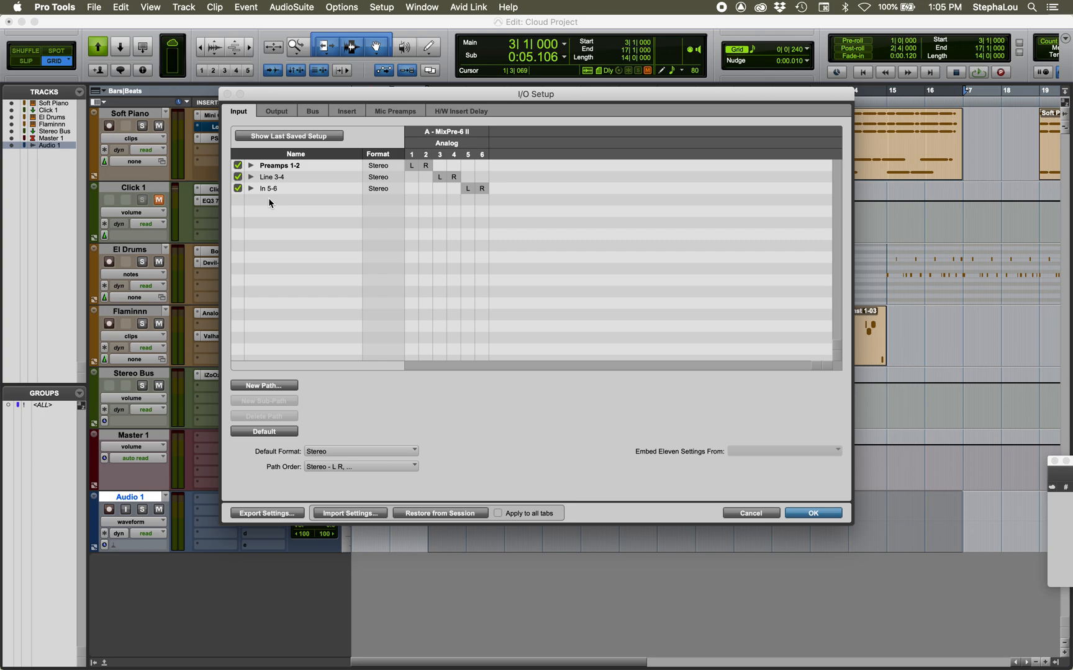
# Step: Review the output paths in I/O Setup and create one new mono bus path with the base name Bus
pyautogui.click(271, 112)
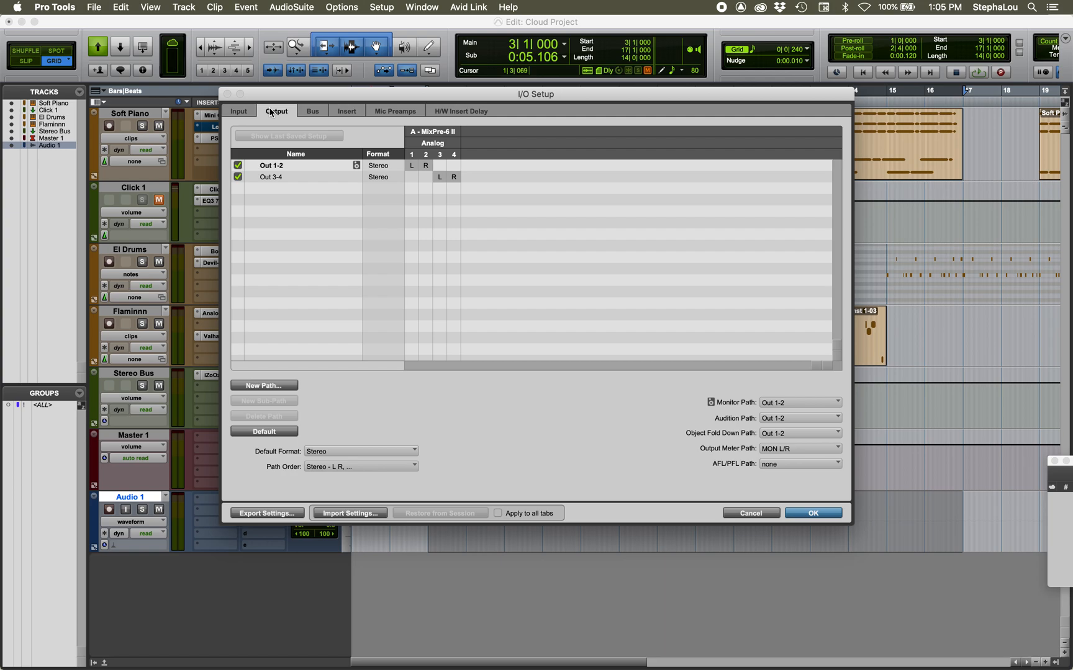
pyautogui.click(305, 112)
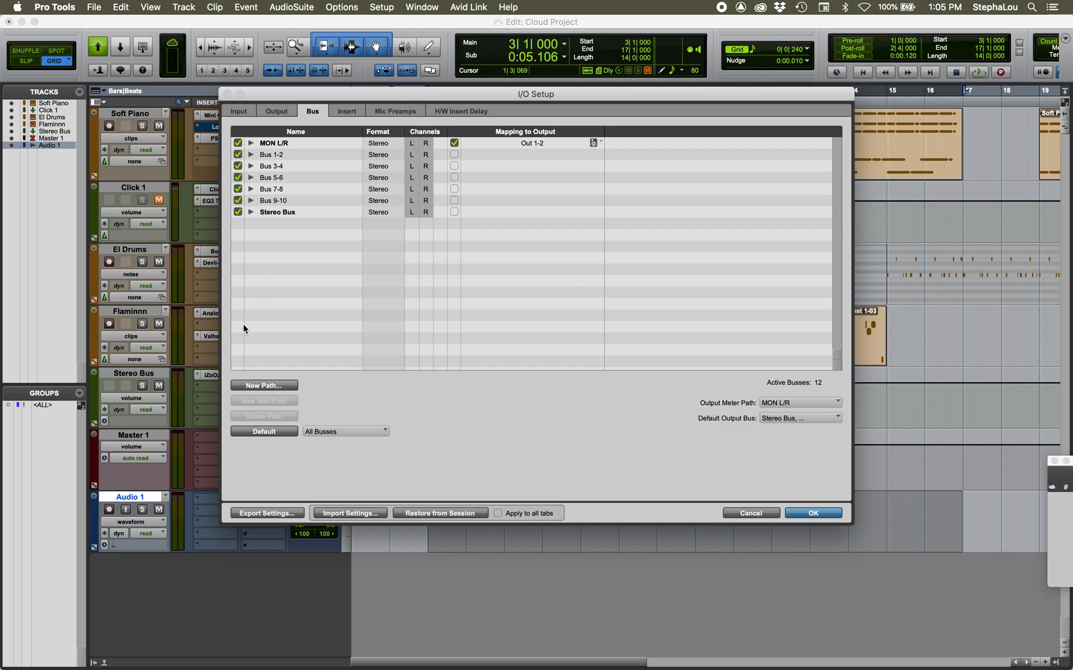
pyautogui.click(263, 386)
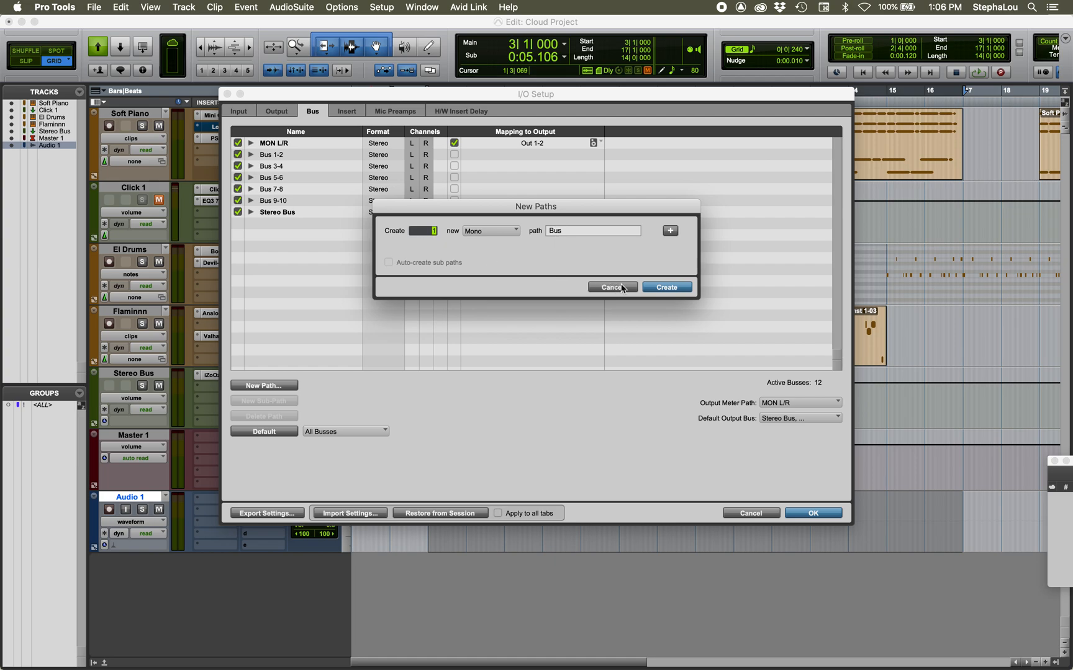
pyautogui.click(666, 288)
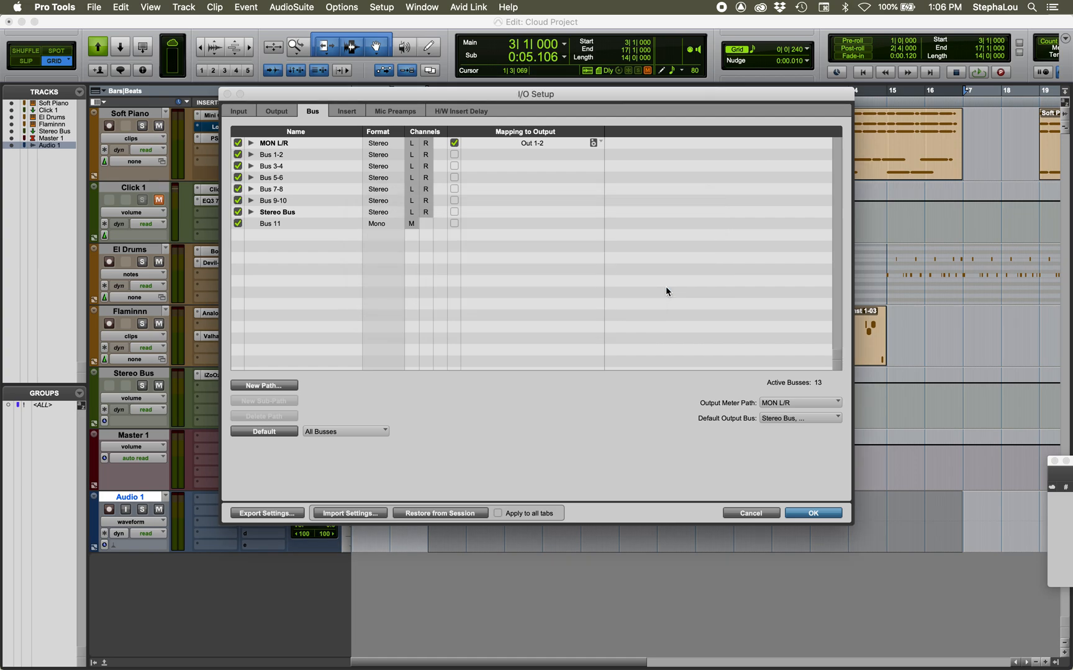
# Step: Replace the mono Bus 11 path with one new stereo path named Bus that has auto-created sub paths
pyautogui.click(268, 225)
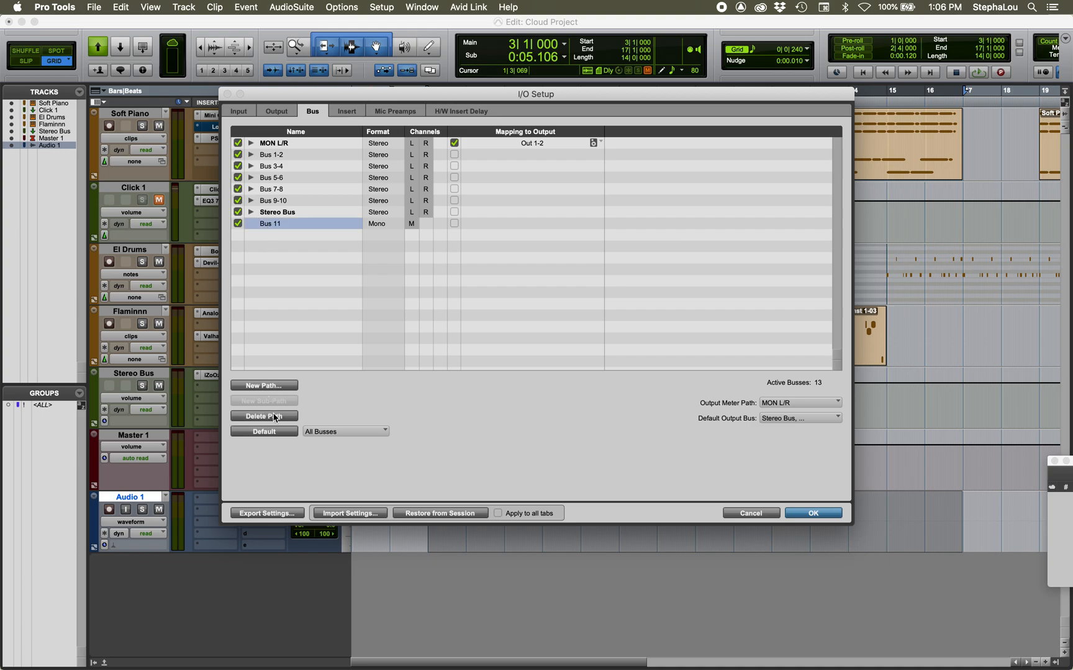
pyautogui.click(275, 417)
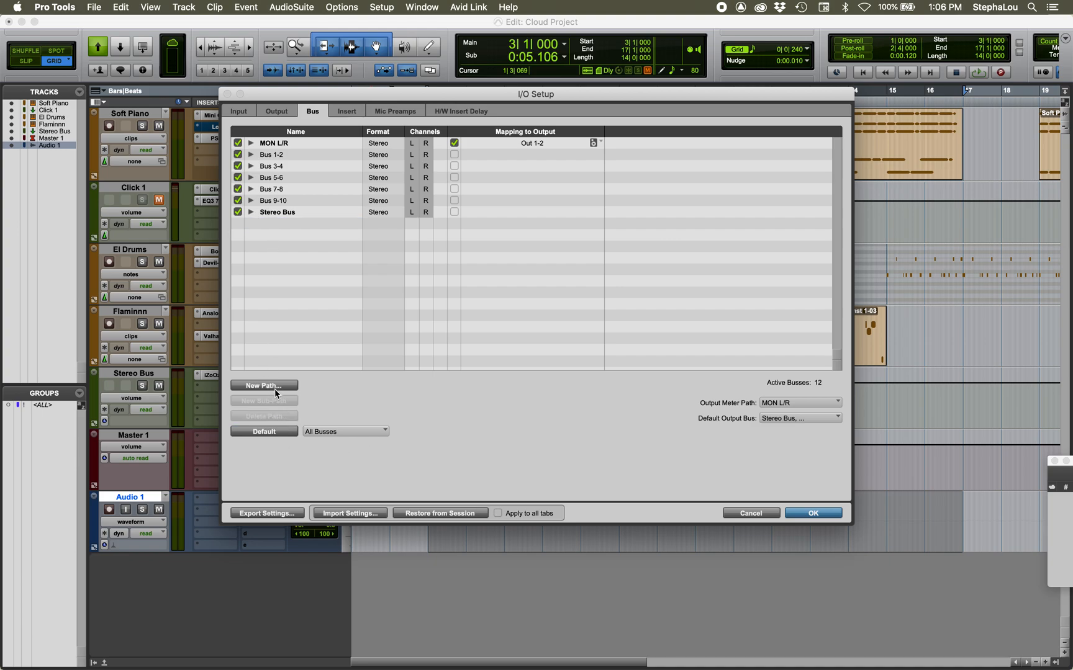
pyautogui.click(275, 387)
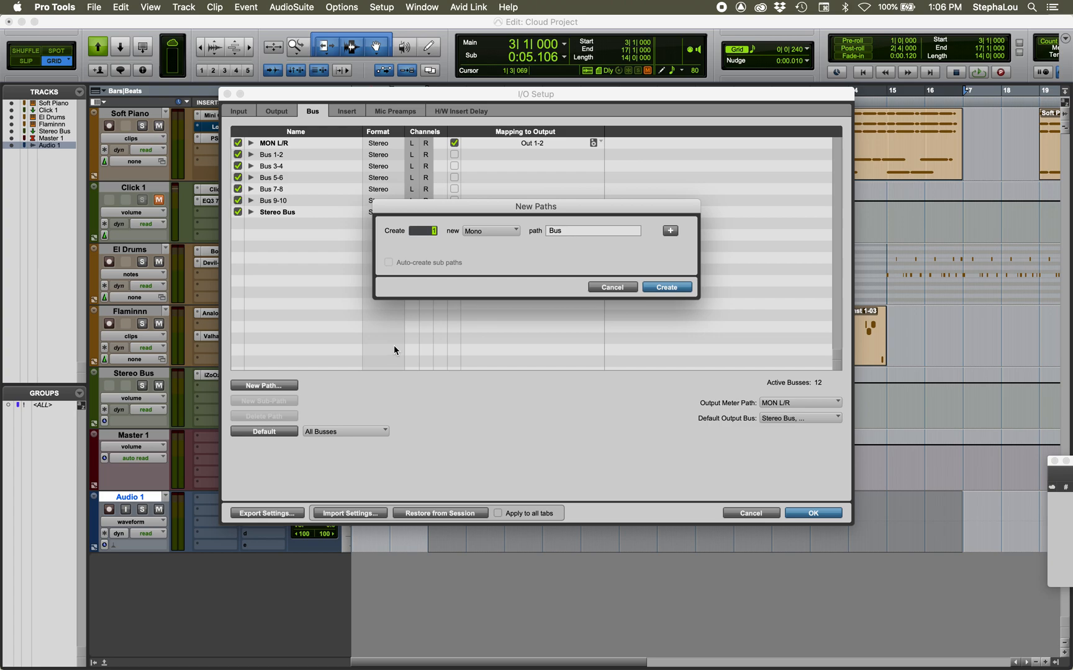
pyautogui.click(483, 233)
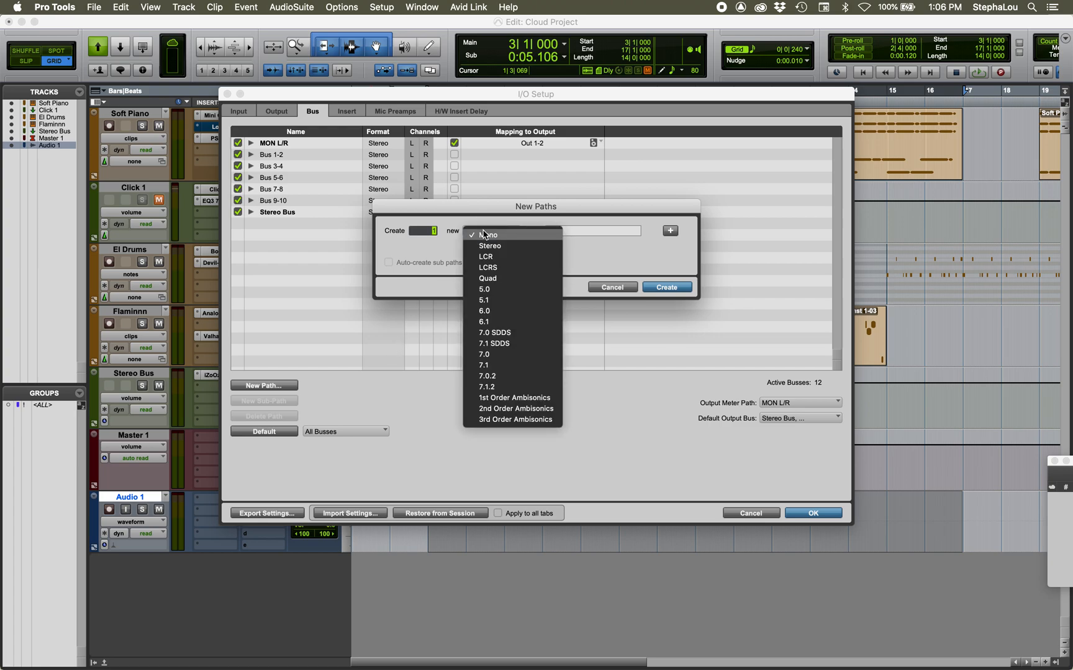
pyautogui.click(484, 251)
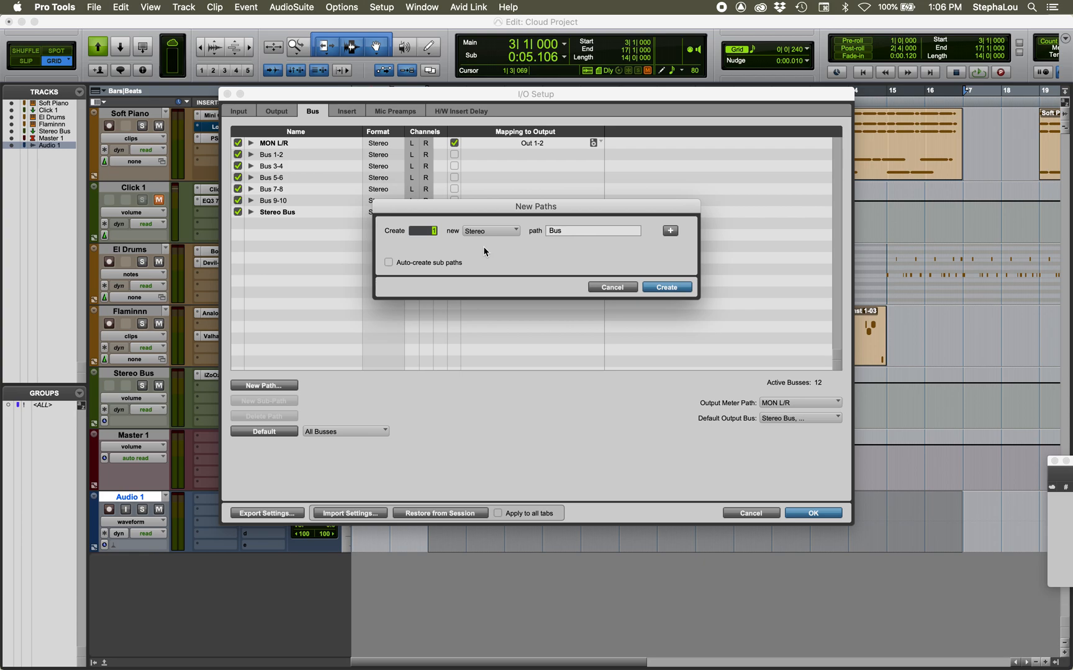
pyautogui.click(389, 262)
pyautogui.click(661, 288)
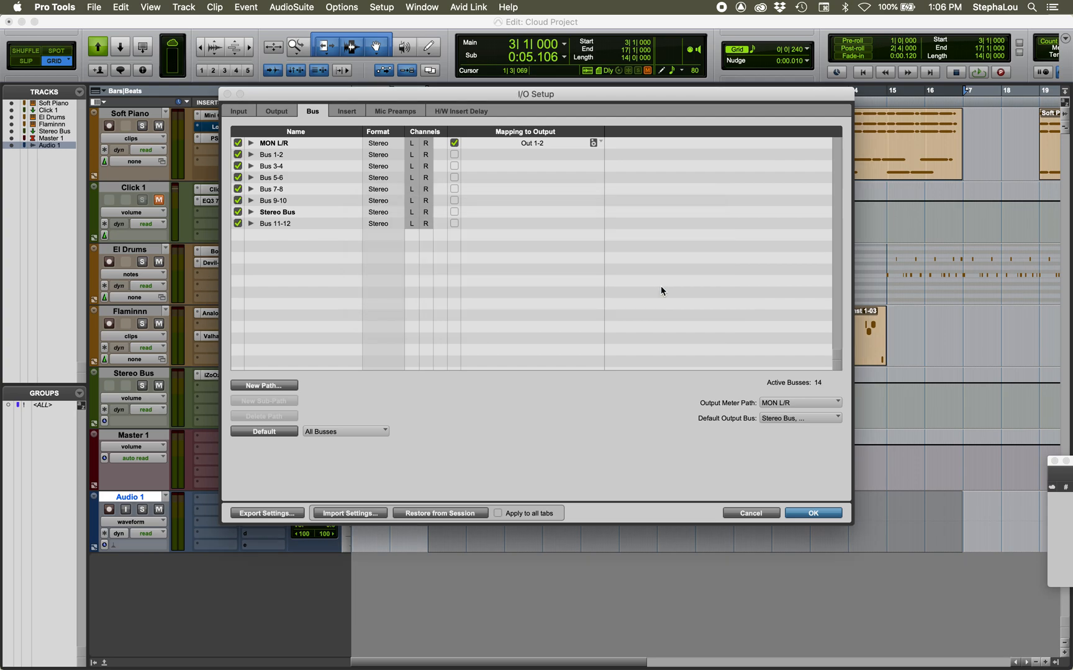
pyautogui.click(250, 223)
pyautogui.click(250, 223)
# Step: Replace the stereo Bus 11-12 path with a new stereo Bus path without auto-created sub paths, and accept I/O Setup
pyautogui.click(263, 224)
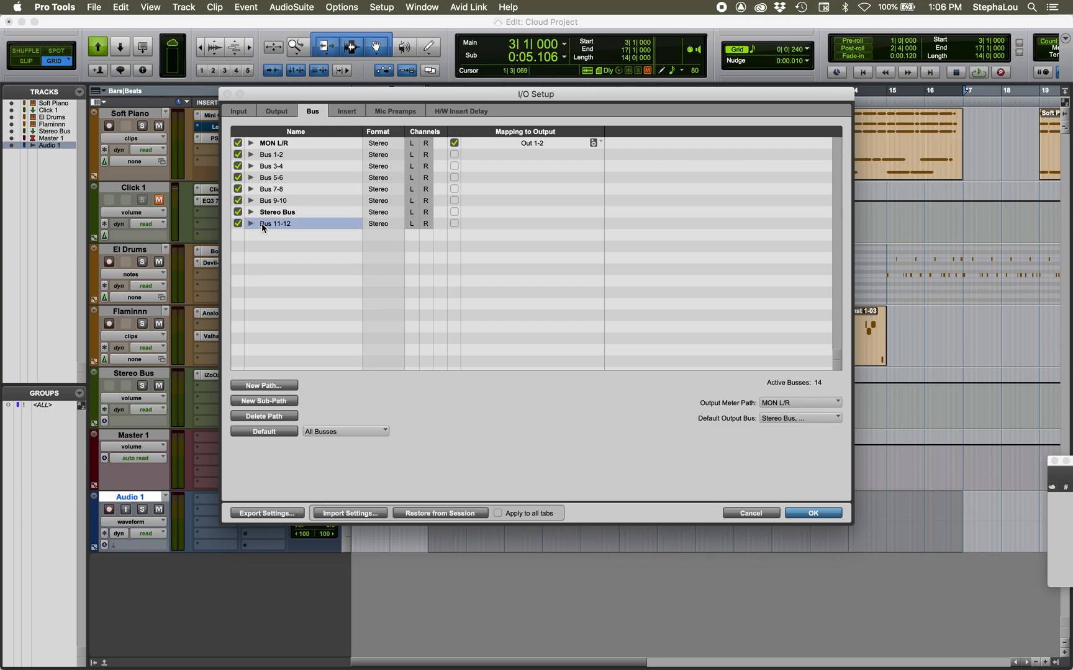
pyautogui.click(248, 415)
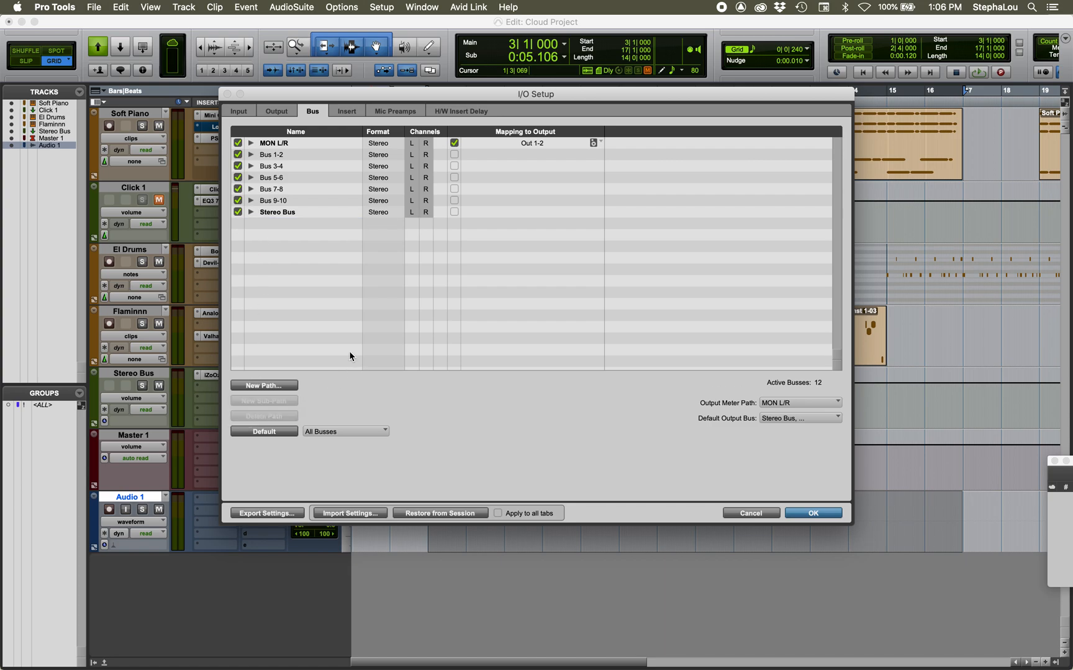
pyautogui.click(264, 385)
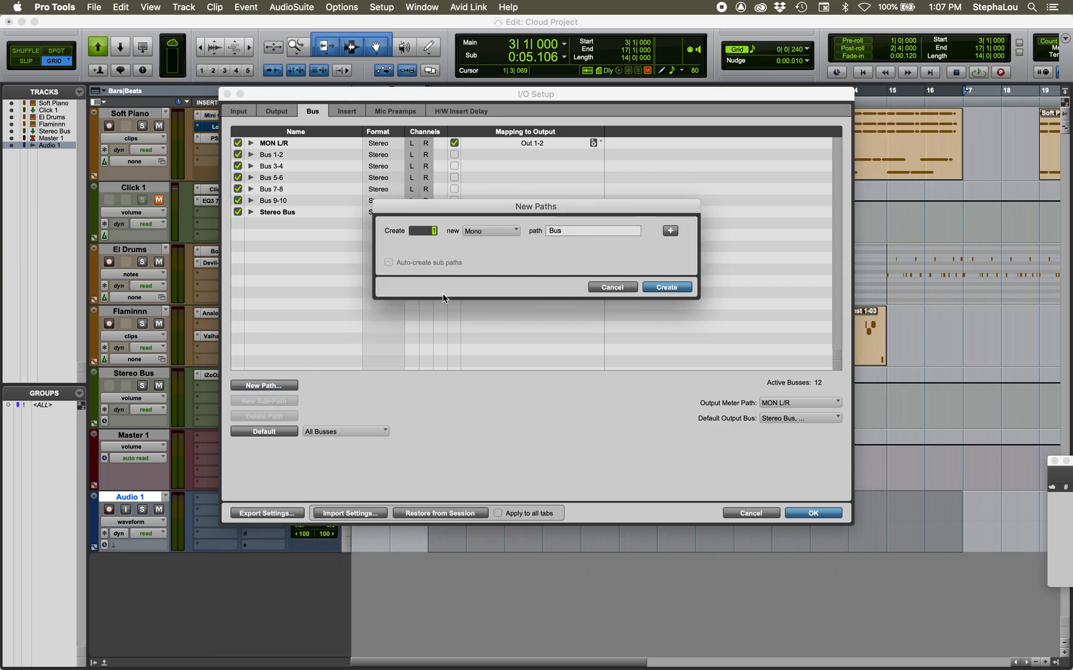
pyautogui.click(500, 233)
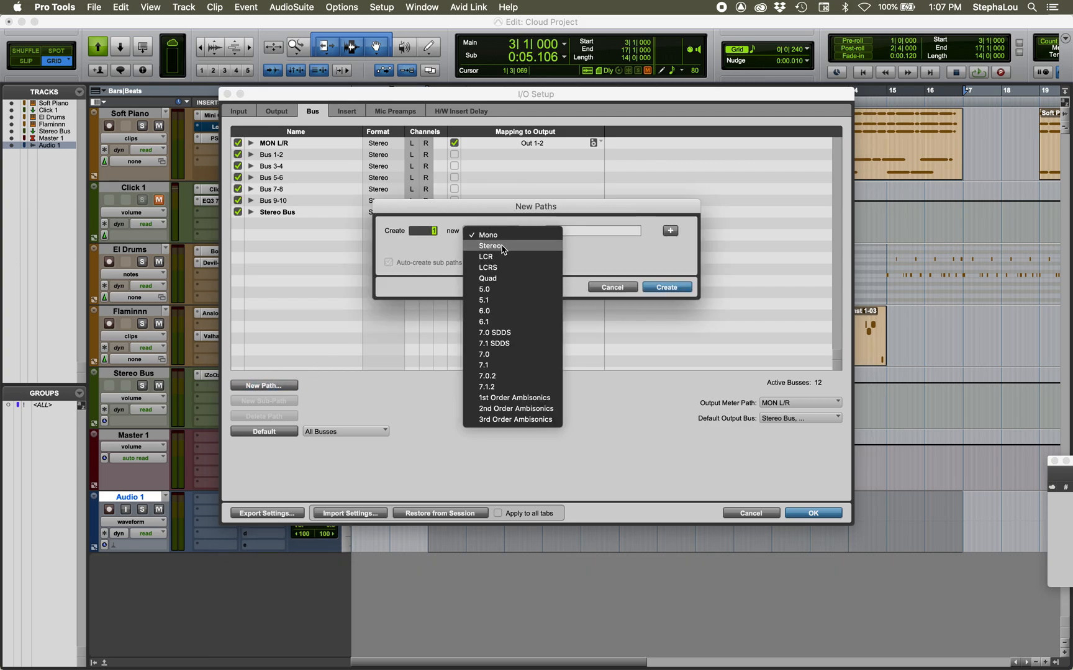
pyautogui.click(503, 247)
pyautogui.click(389, 265)
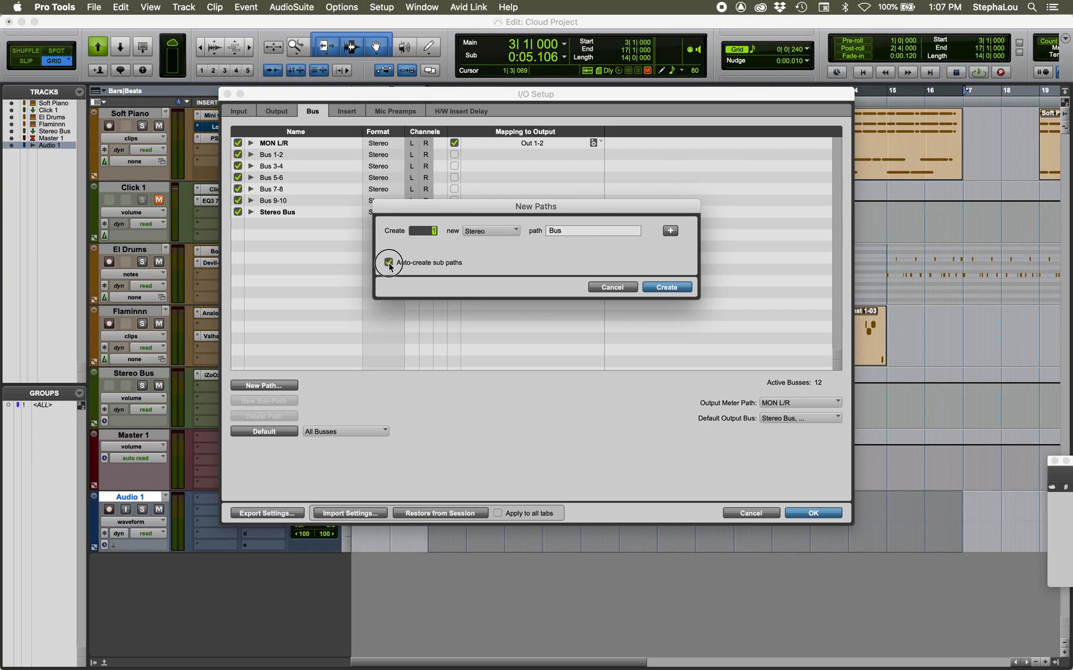
pyautogui.click(661, 288)
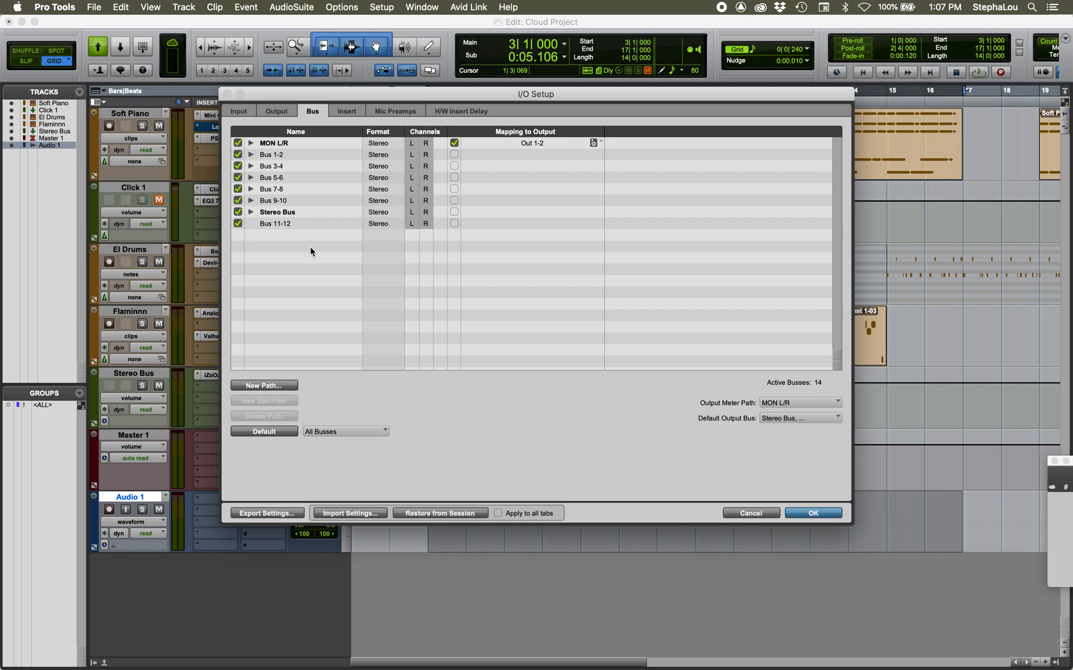
pyautogui.click(792, 514)
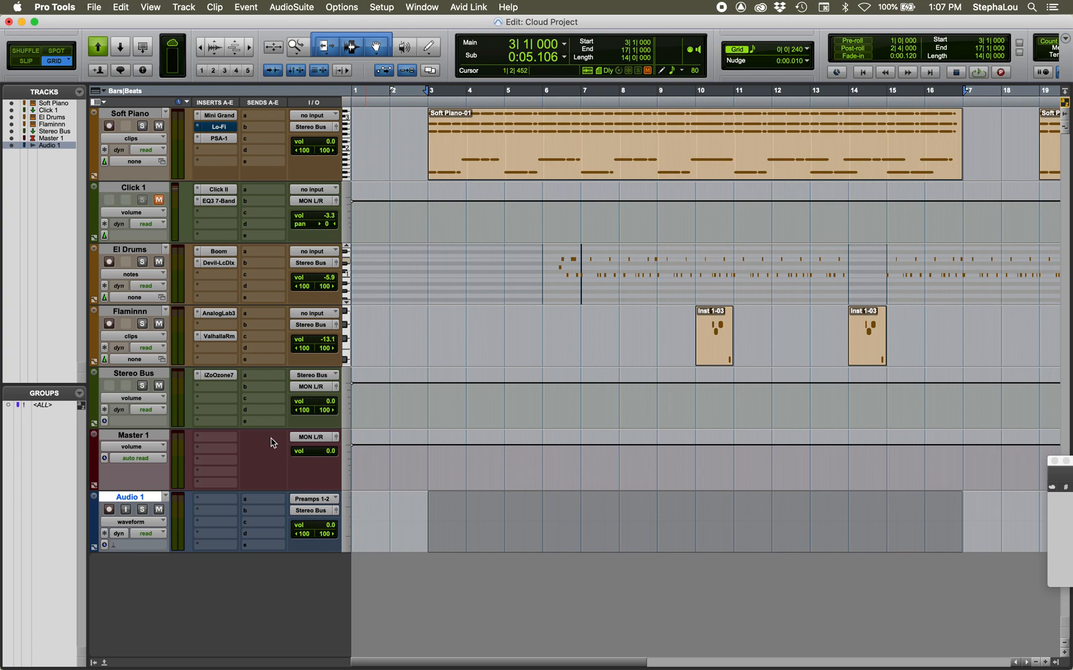
# Step: Examine the bus destinations offered for the first send of the Stereo Bus track, leaving it unassigned
pyautogui.click(246, 376)
pyautogui.moveTo(258, 389)
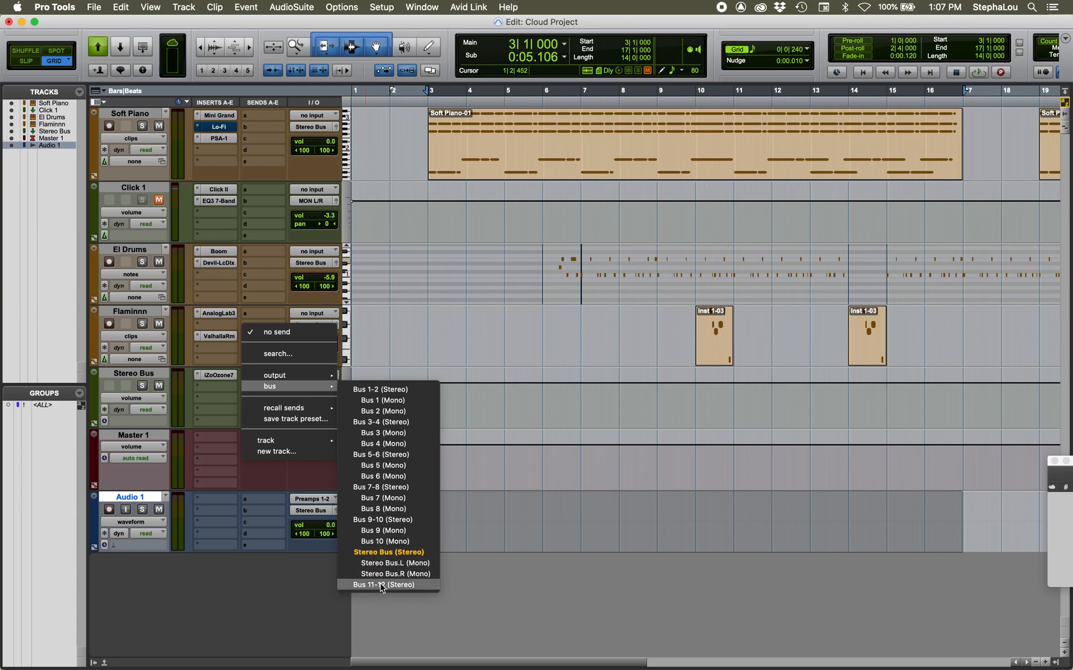
pyautogui.click(307, 614)
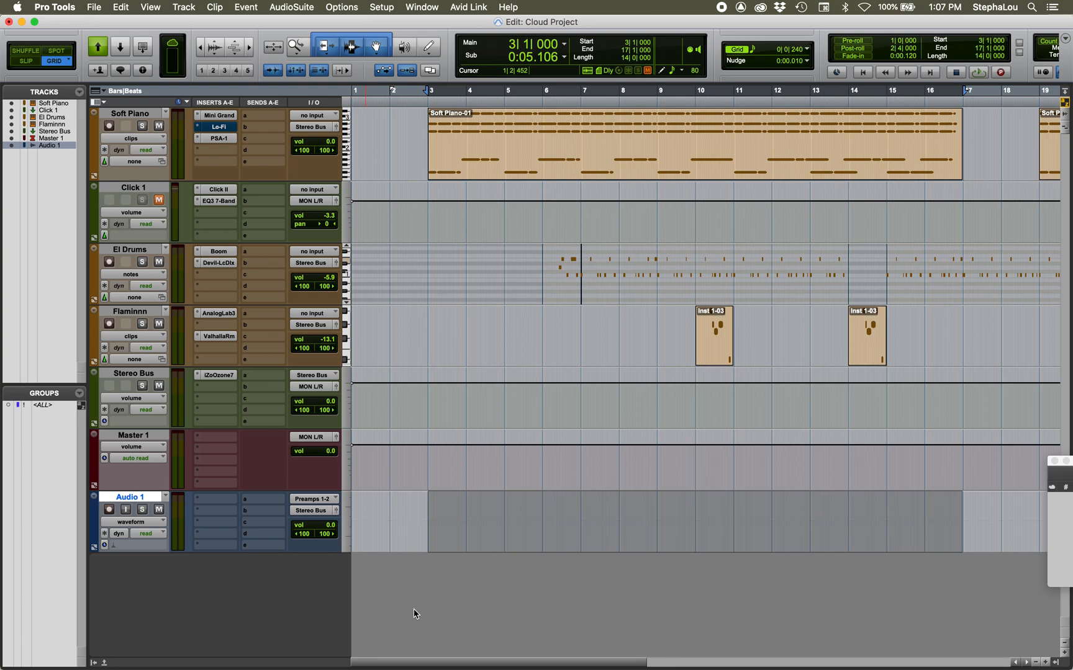
# Step: Create one new mono audio track and check the bus destinations offered for its first send
pyautogui.press('super+shift+n')
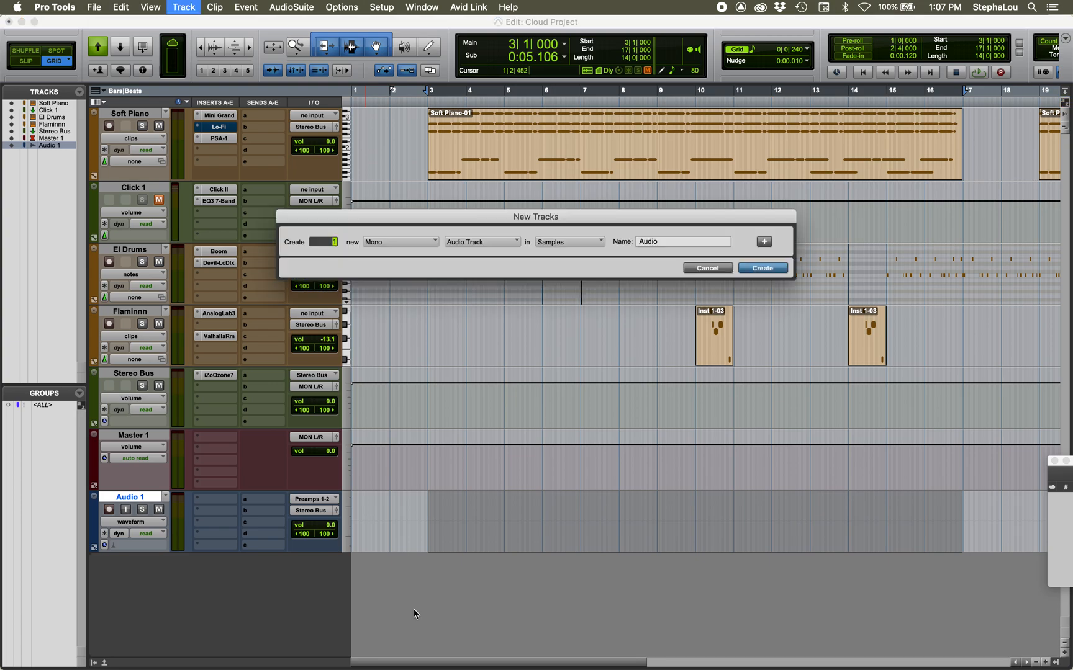
pyautogui.press('Return')
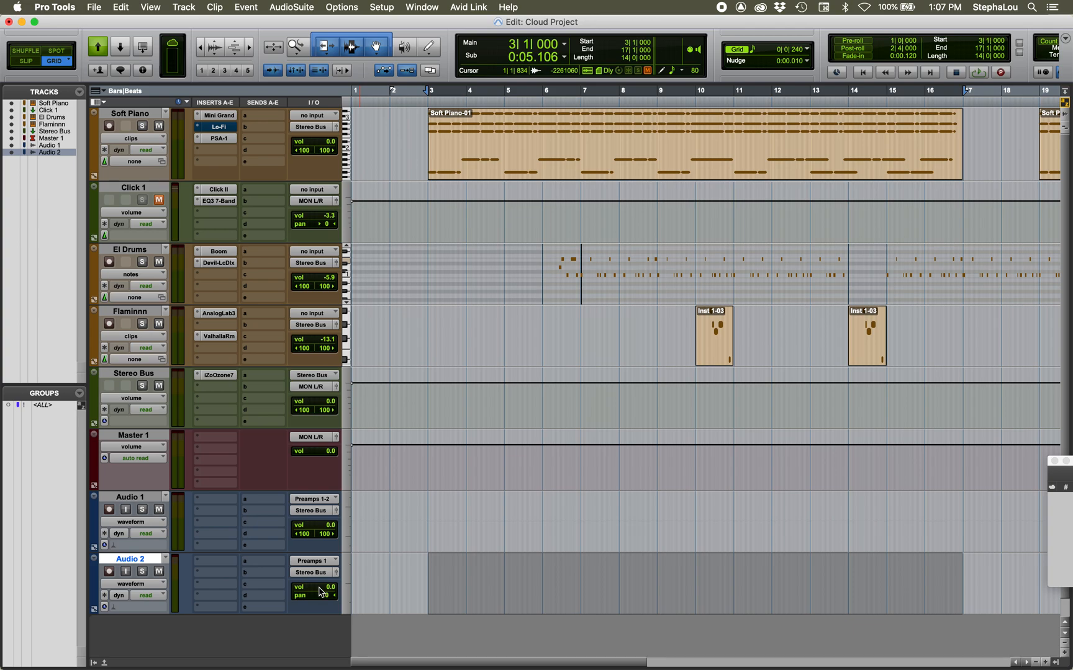
pyautogui.click(247, 562)
pyautogui.moveTo(261, 572)
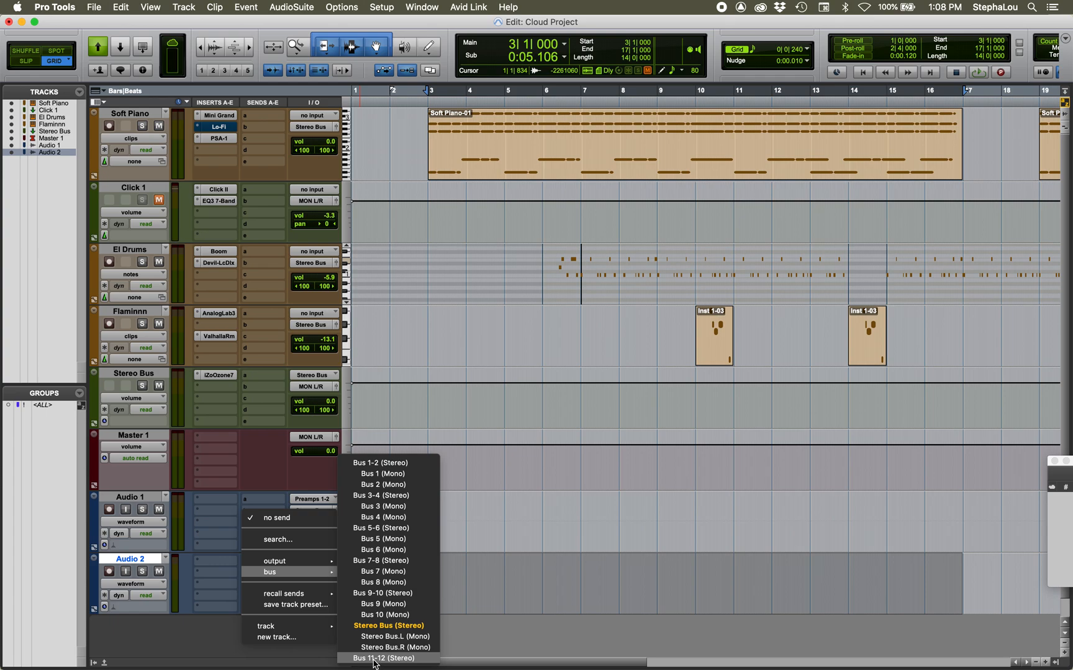
pyautogui.click(230, 653)
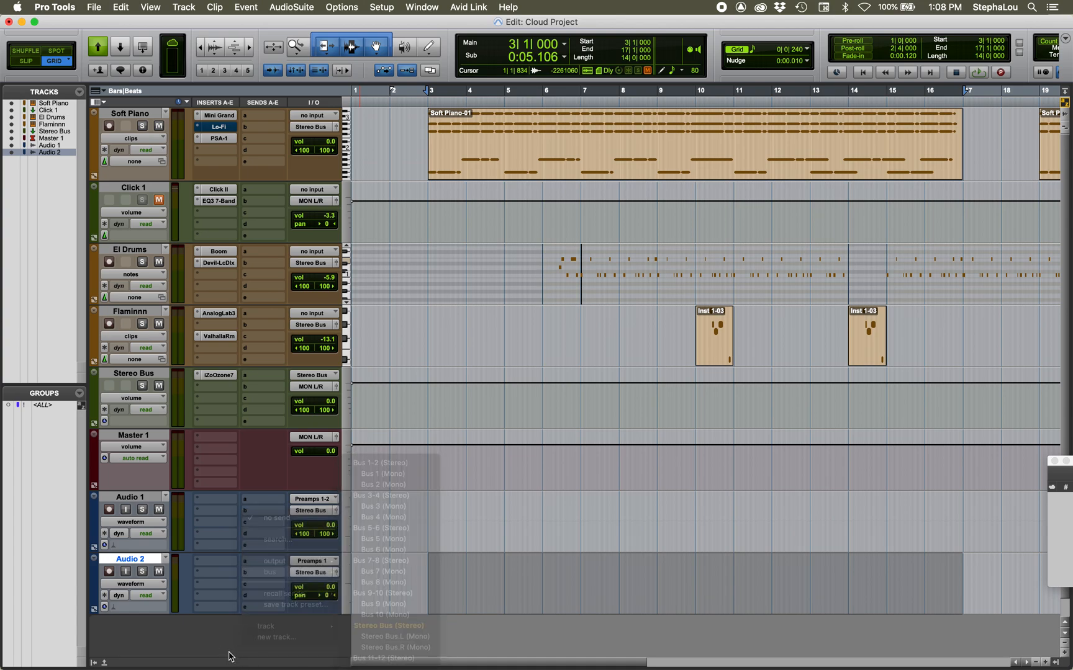
# Step: Reopen I/O Setup and delete the stereo Bus 11-12 path
pyautogui.click(382, 7)
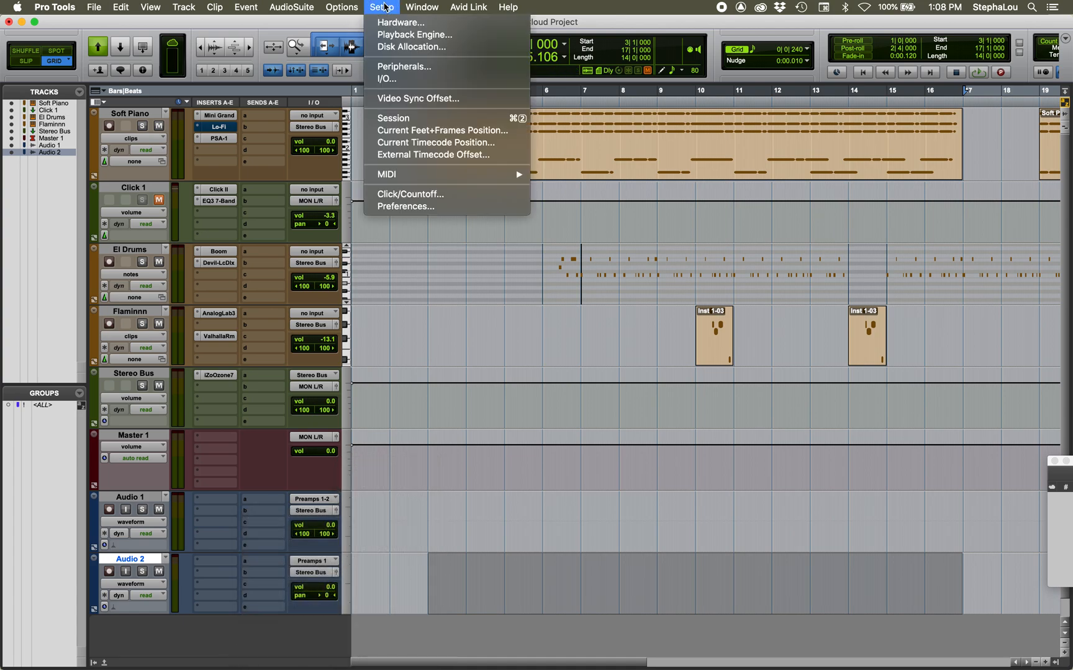
pyautogui.click(386, 79)
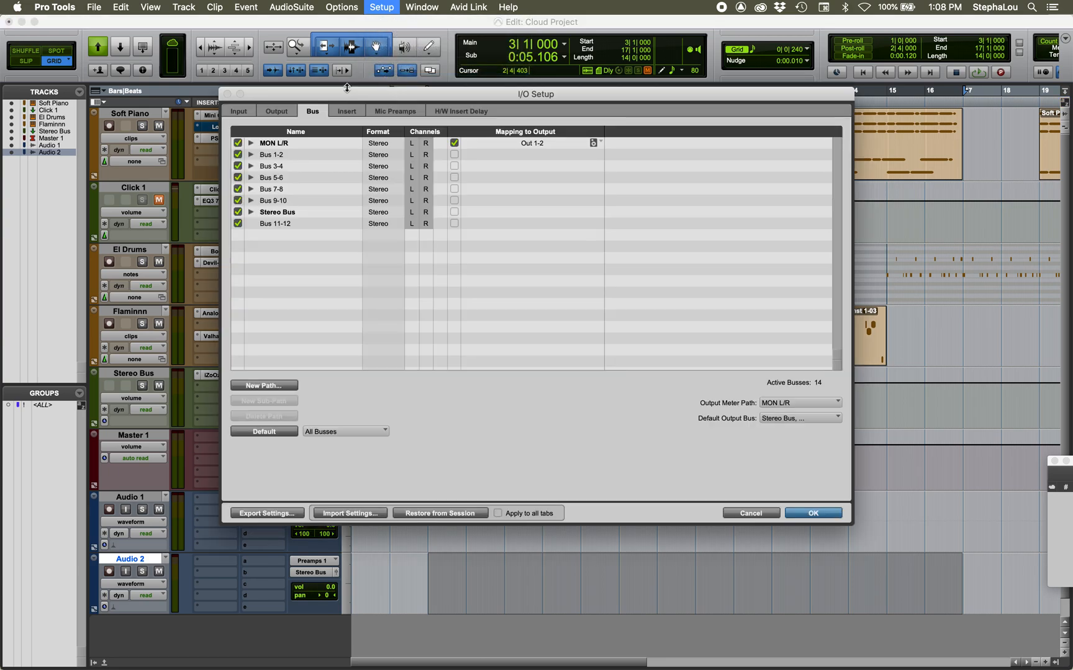
pyautogui.click(282, 225)
pyautogui.click(252, 417)
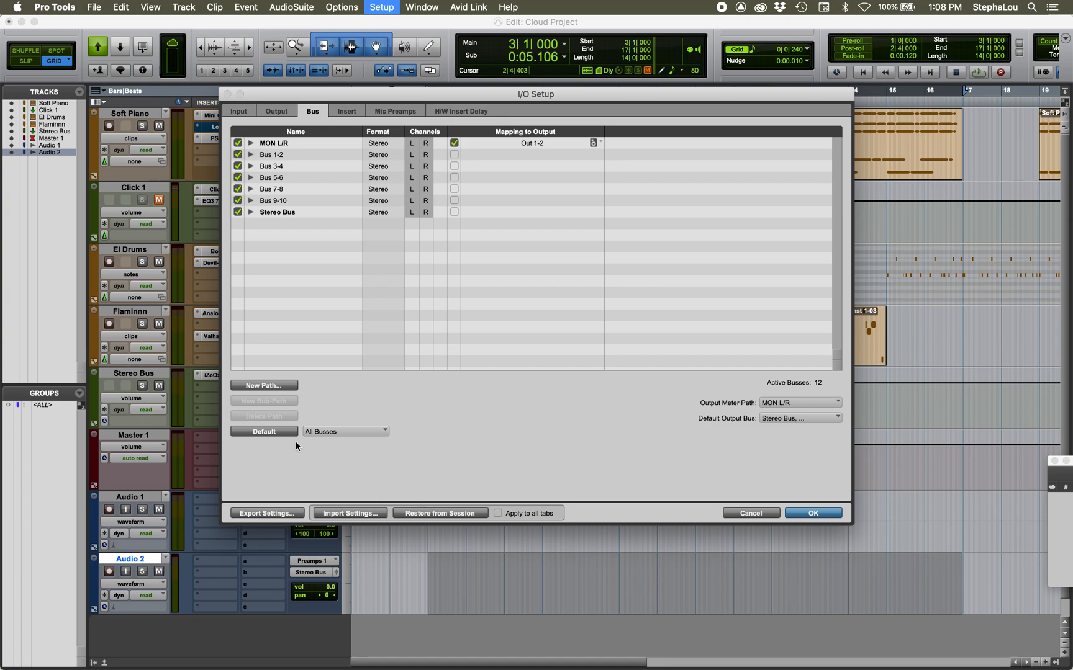
# Step: Create one new stereo bus path named Drums with auto-created sub paths, and accept I/O Setup
pyautogui.click(262, 387)
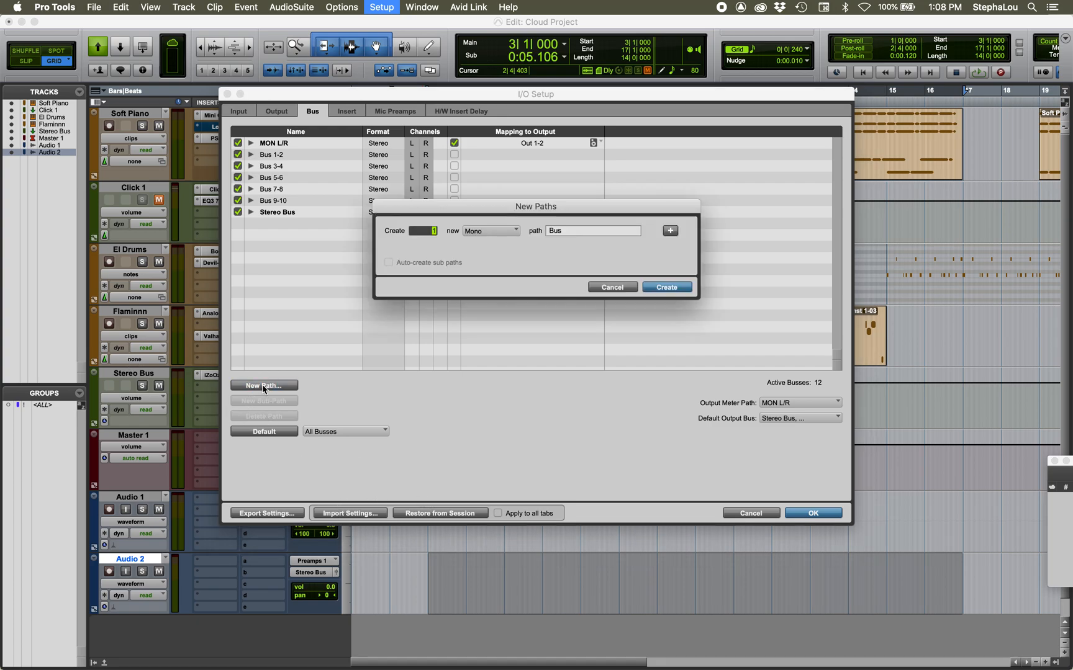
pyautogui.click(478, 232)
pyautogui.click(472, 247)
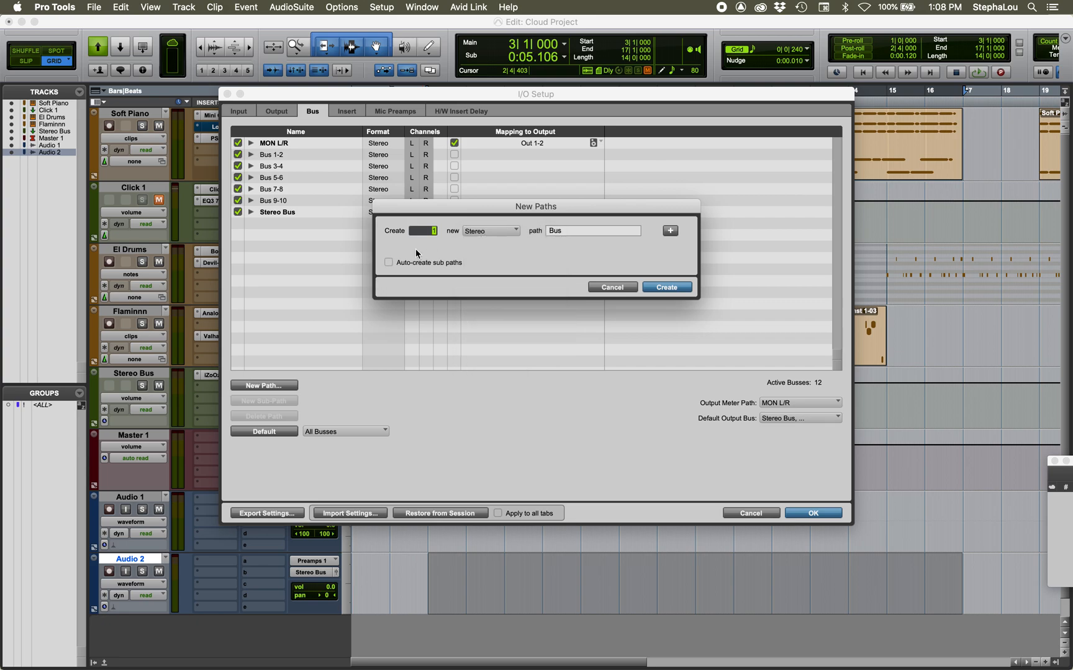
pyautogui.click(388, 262)
pyautogui.doubleClick(572, 233)
pyautogui.write('Drums')
pyautogui.click(668, 288)
pyautogui.click(251, 224)
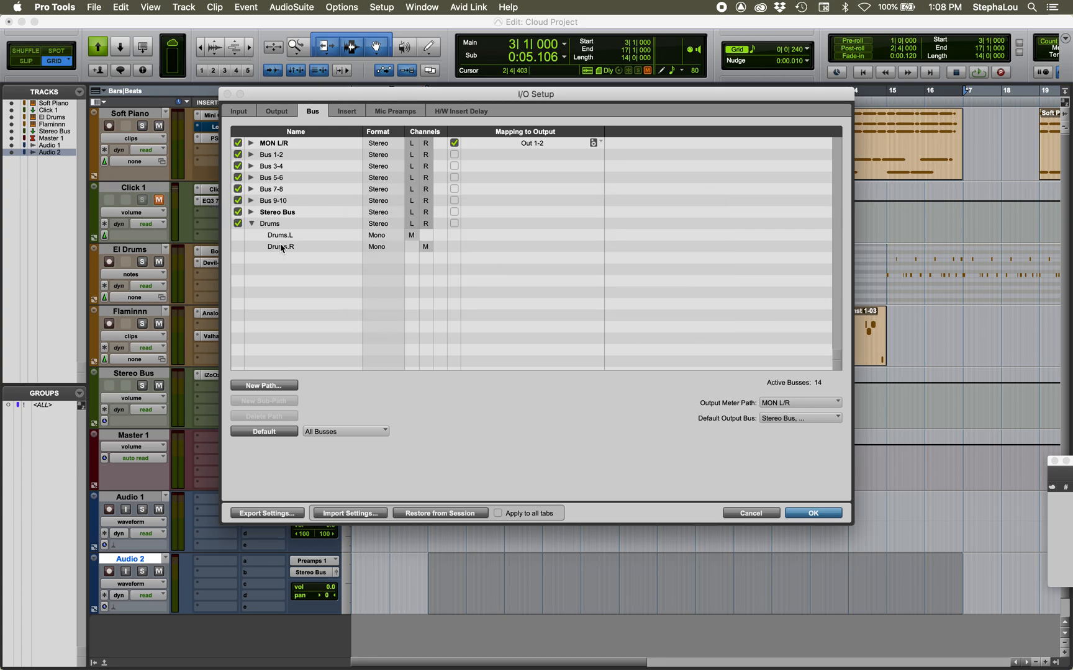
pyautogui.click(251, 224)
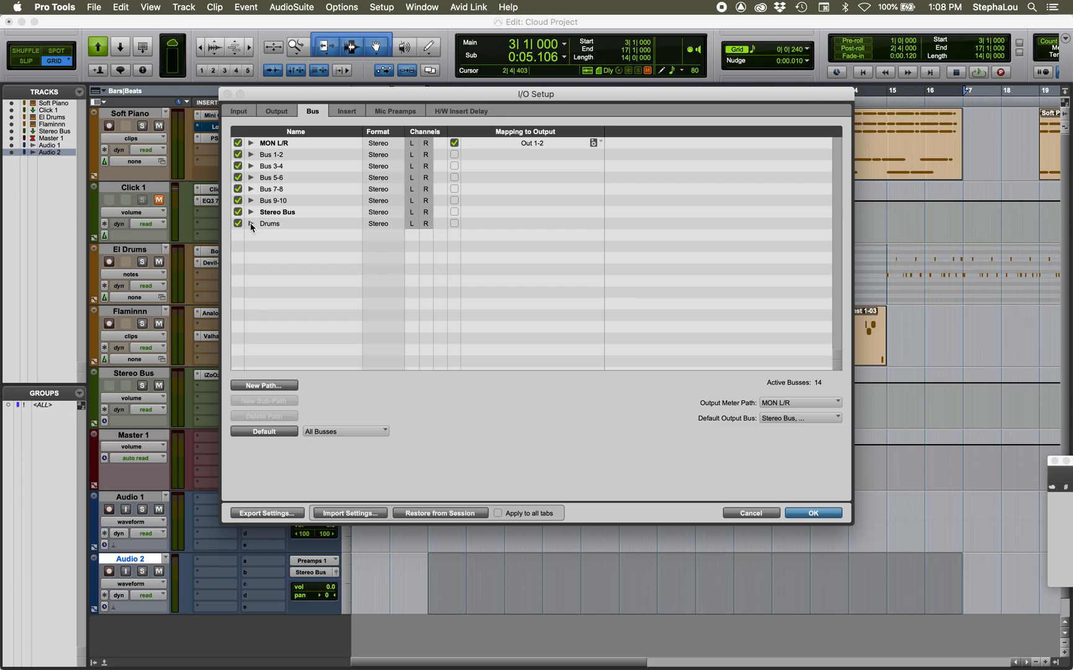
pyautogui.click(835, 513)
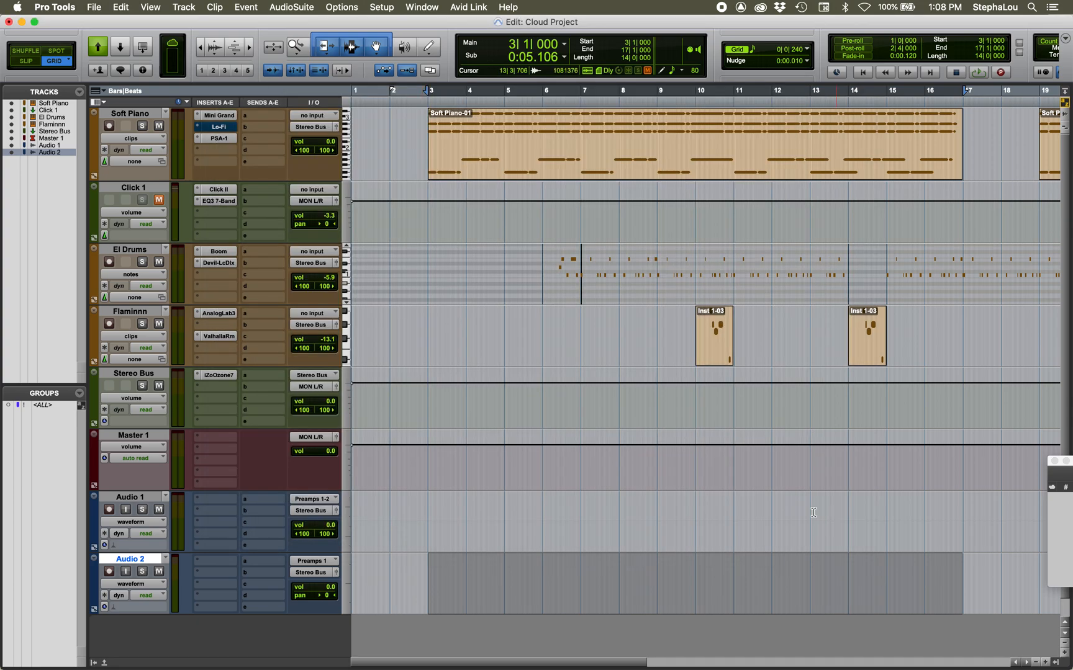
# Step: Examine the bus paths offered as outputs for the Audio 2 track, including the Drums sub paths
pyautogui.click(295, 573)
pyautogui.moveTo(314, 583)
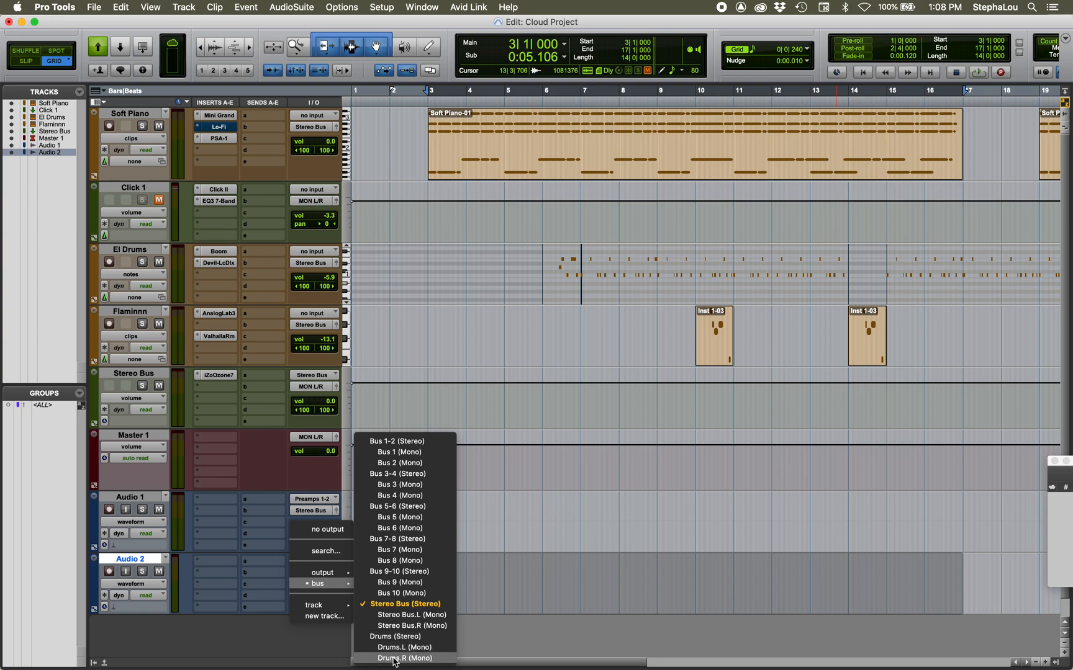
pyautogui.click(531, 645)
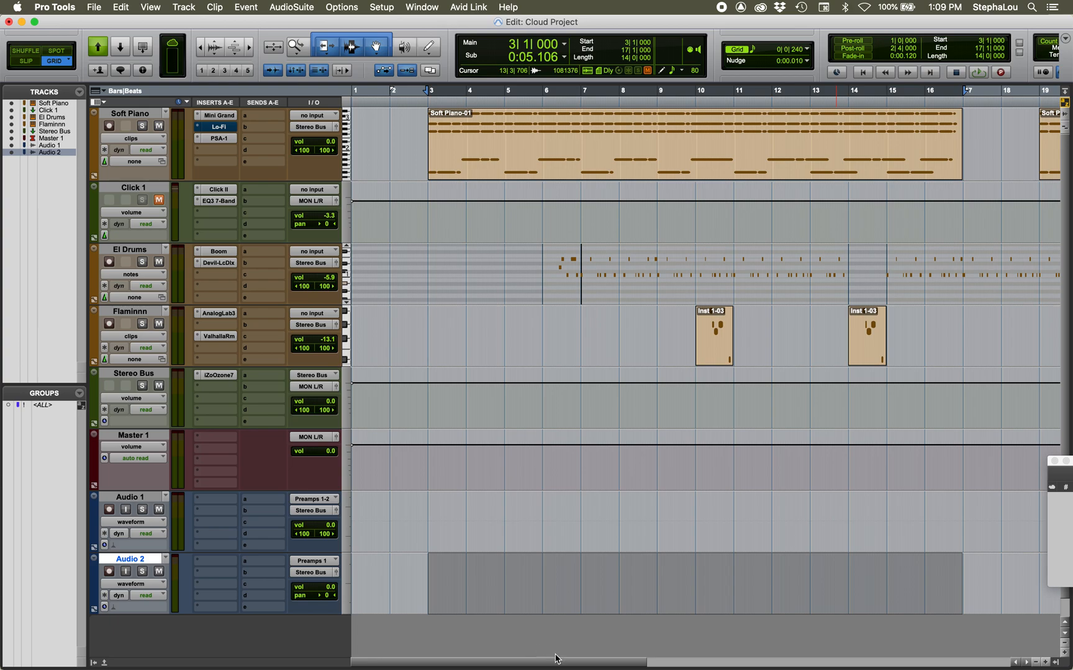
pyautogui.click(380, 6)
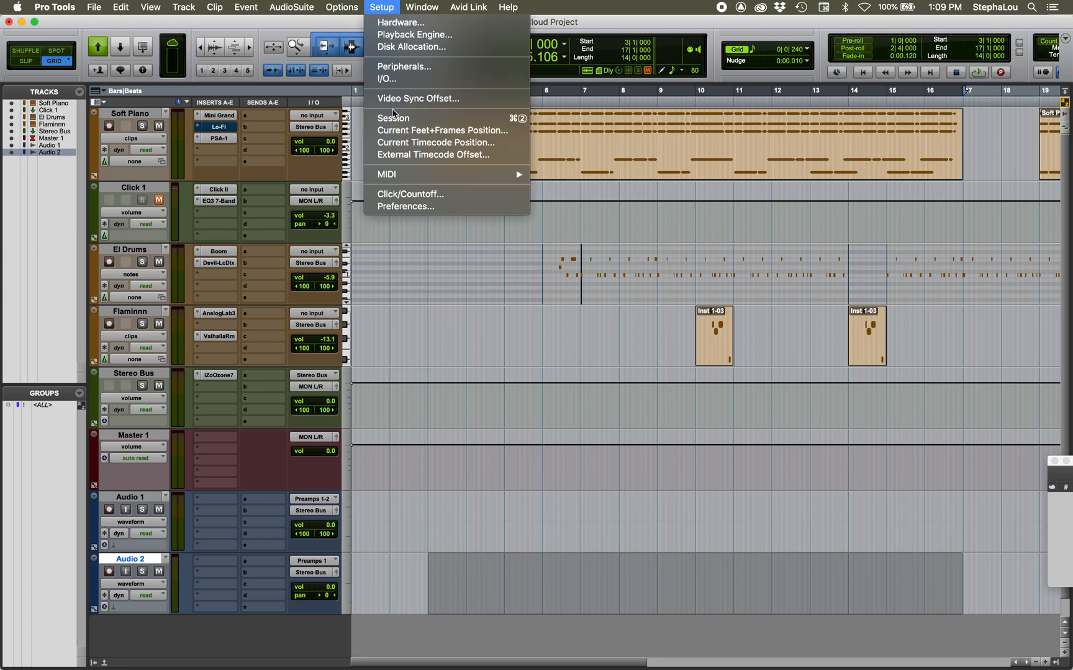
pyautogui.click(385, 79)
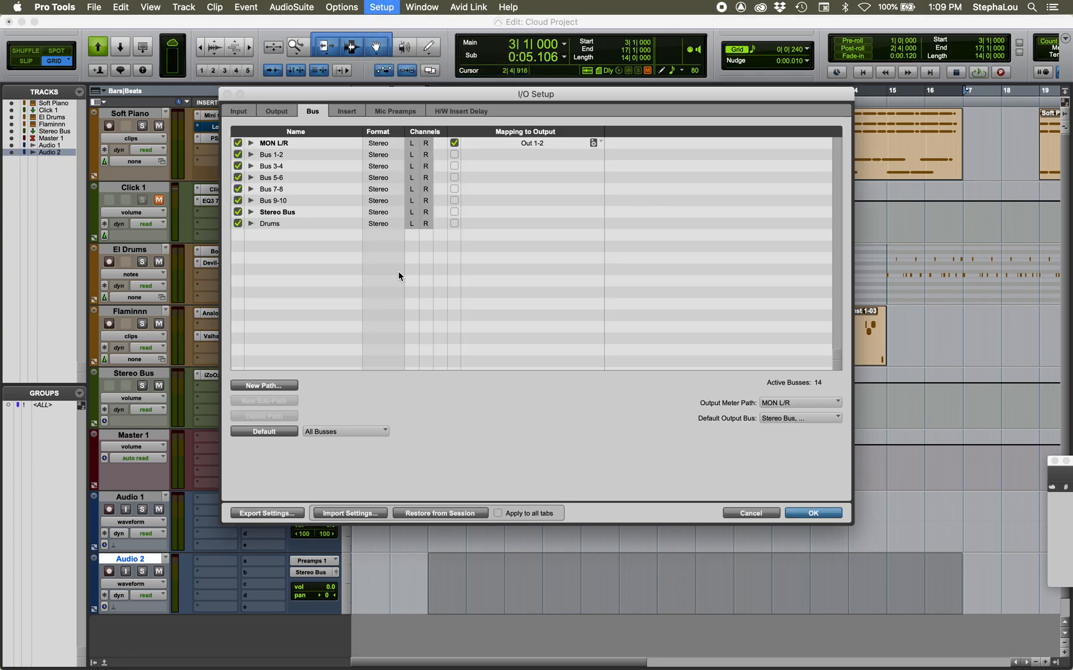
pyautogui.click(273, 201)
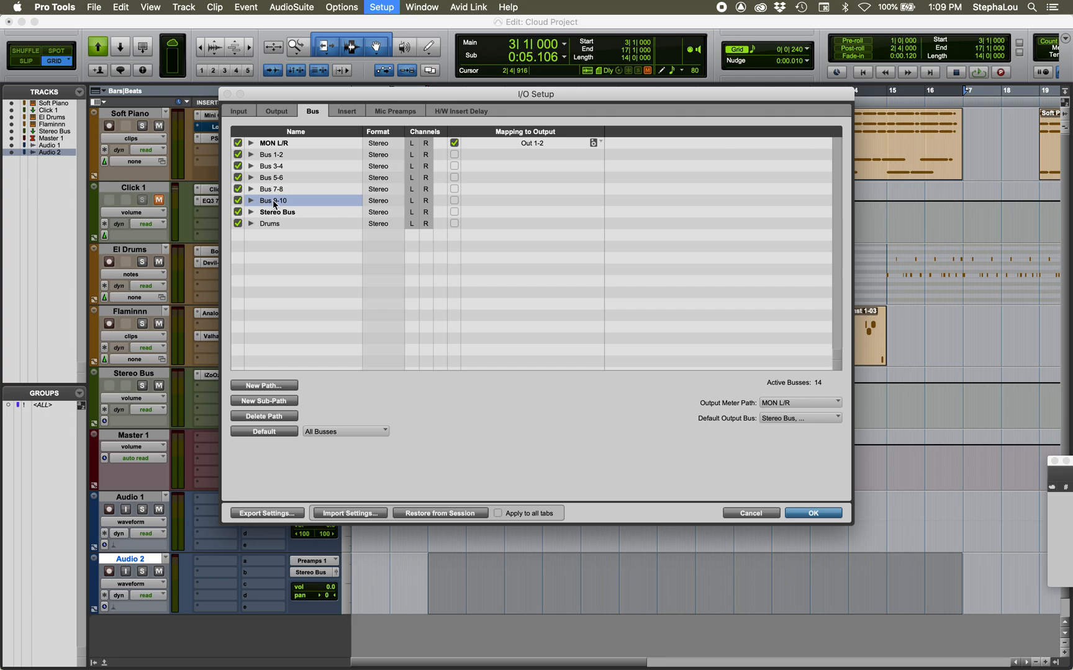
pyautogui.press('Return')
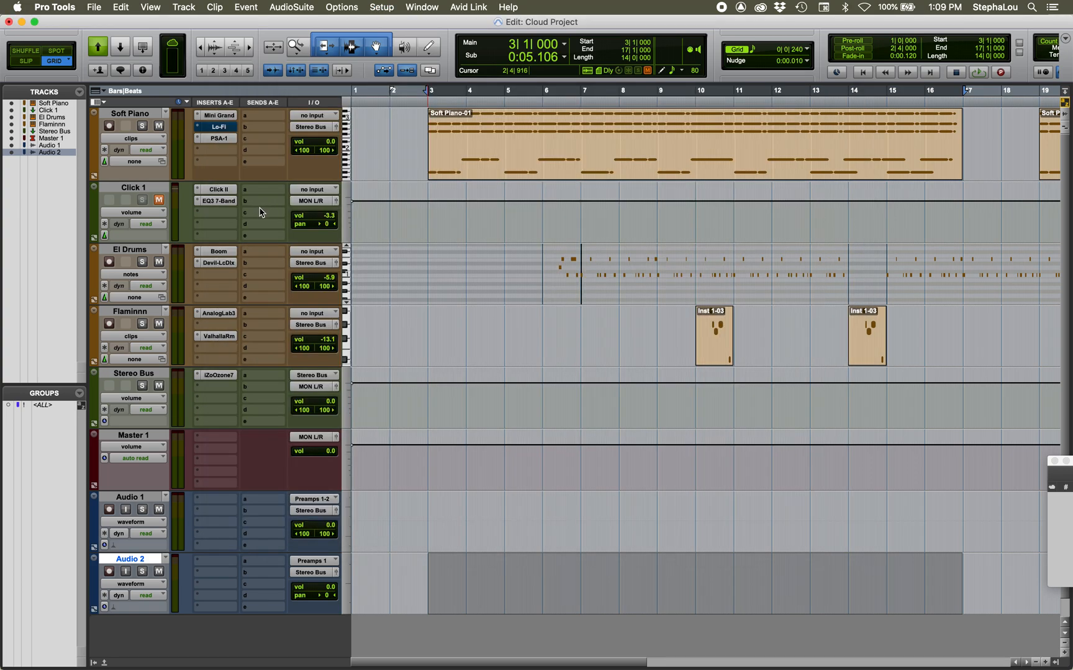
pyautogui.click(377, 9)
pyautogui.click(390, 80)
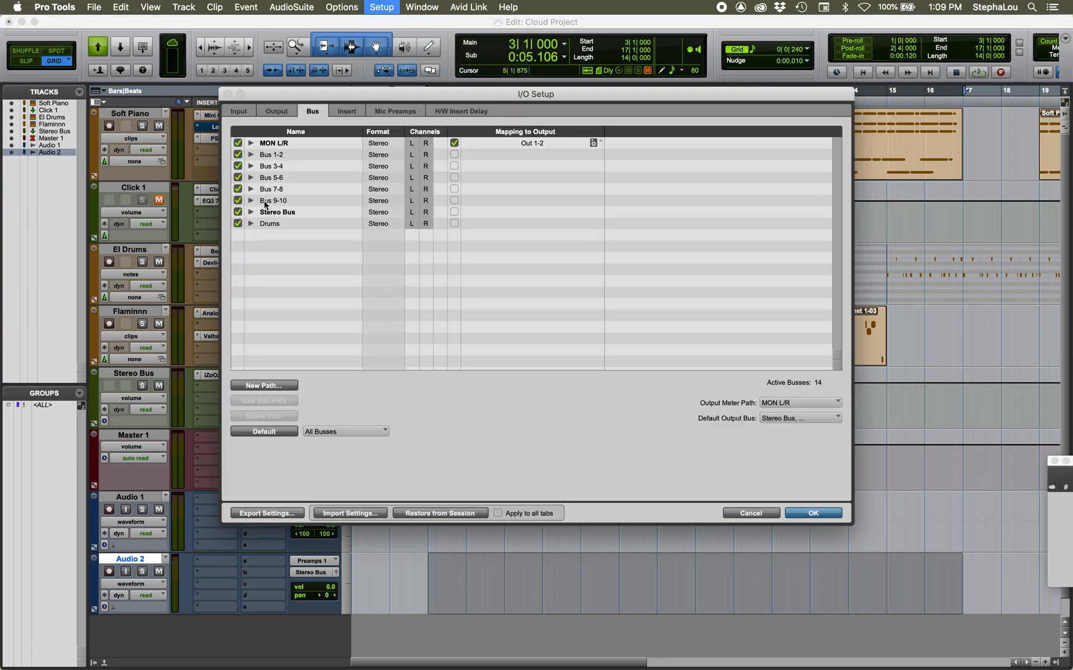
pyautogui.doubleClick(266, 200)
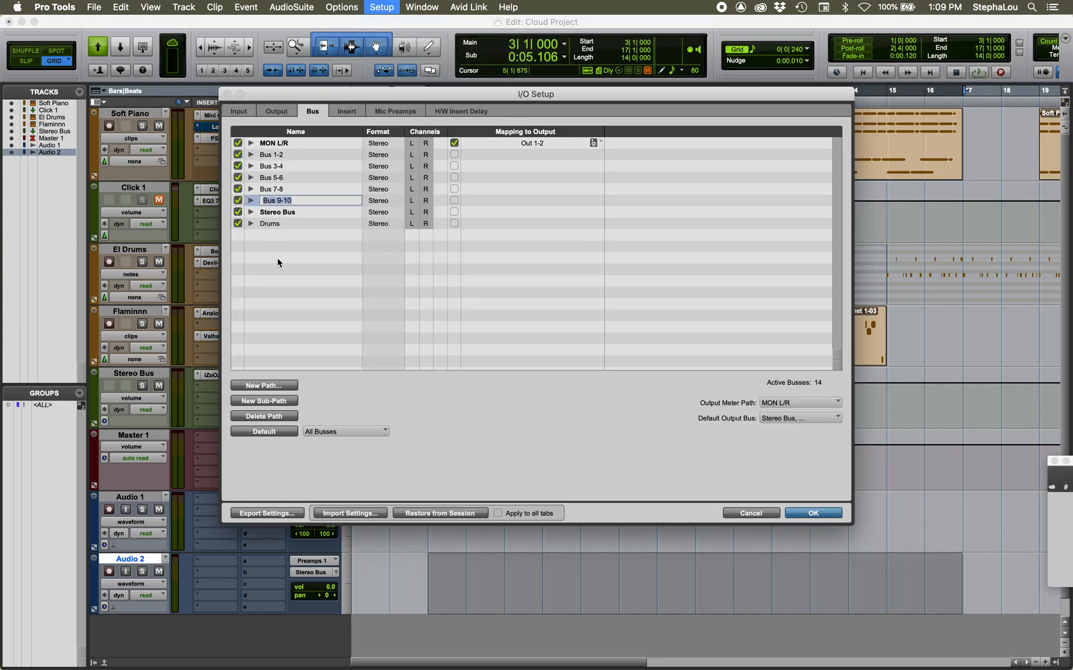
pyautogui.click(745, 514)
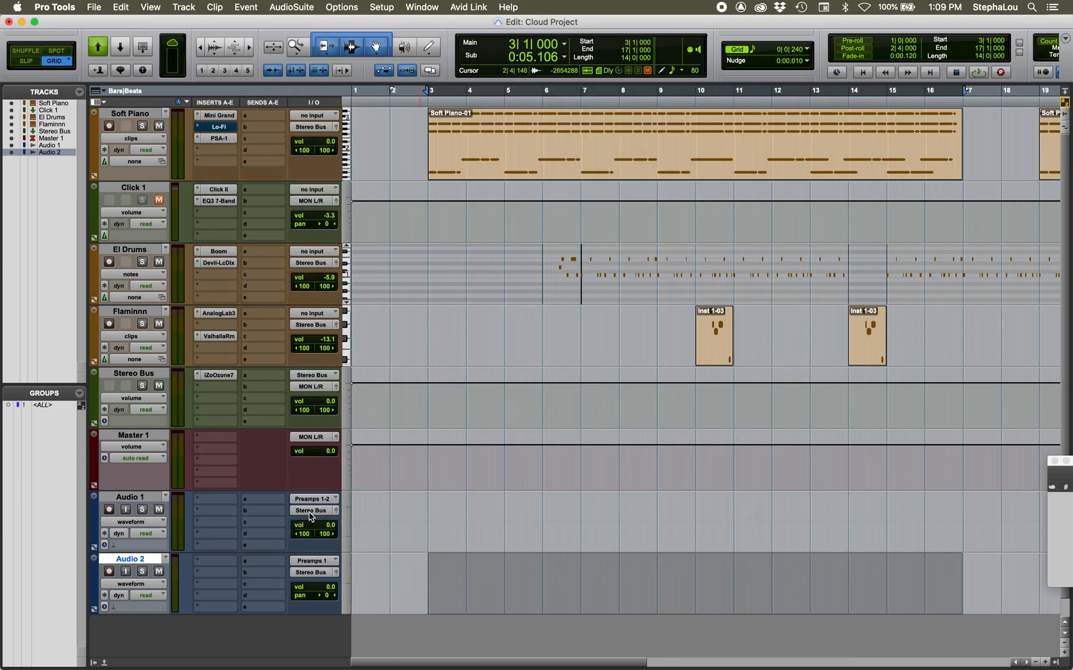
pyautogui.rightClick(309, 577)
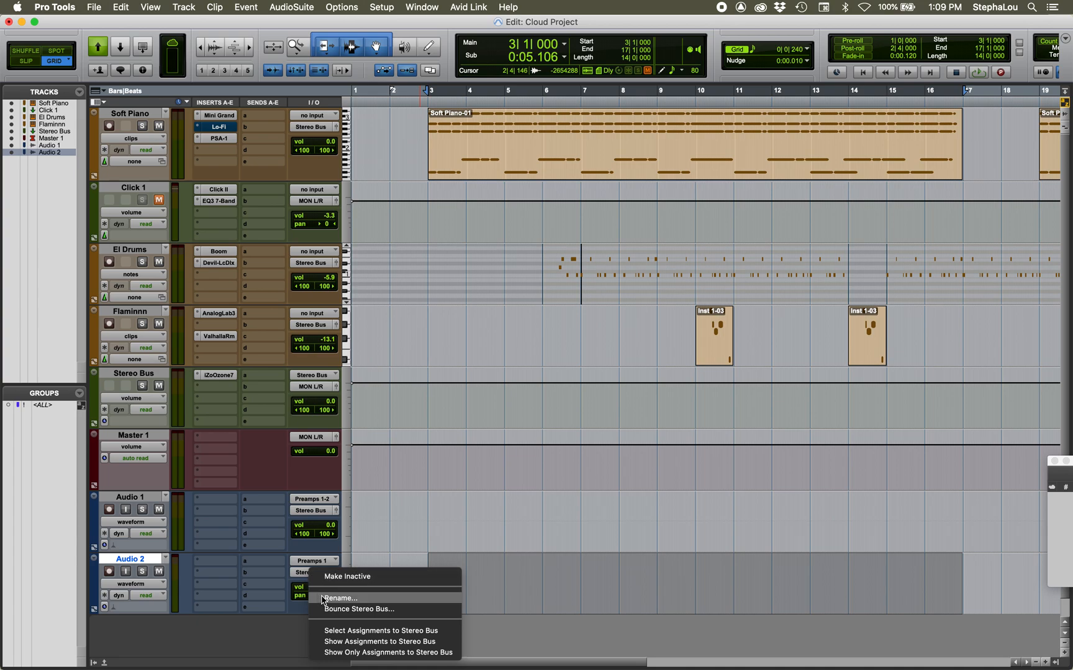
pyautogui.click(263, 494)
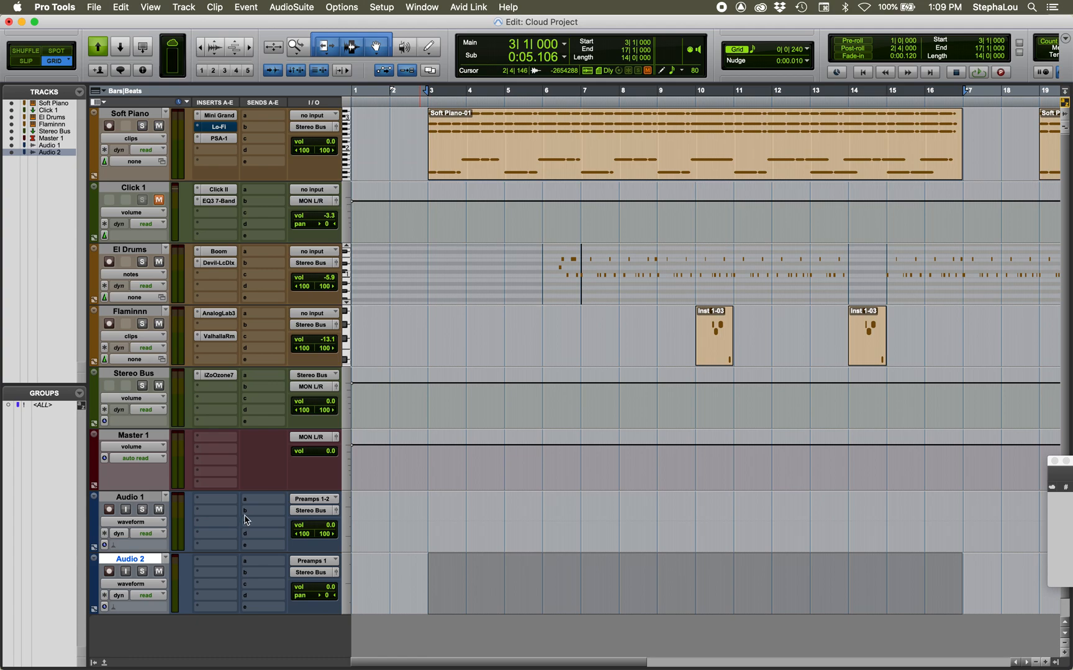
pyautogui.click(253, 509)
pyautogui.moveTo(262, 511)
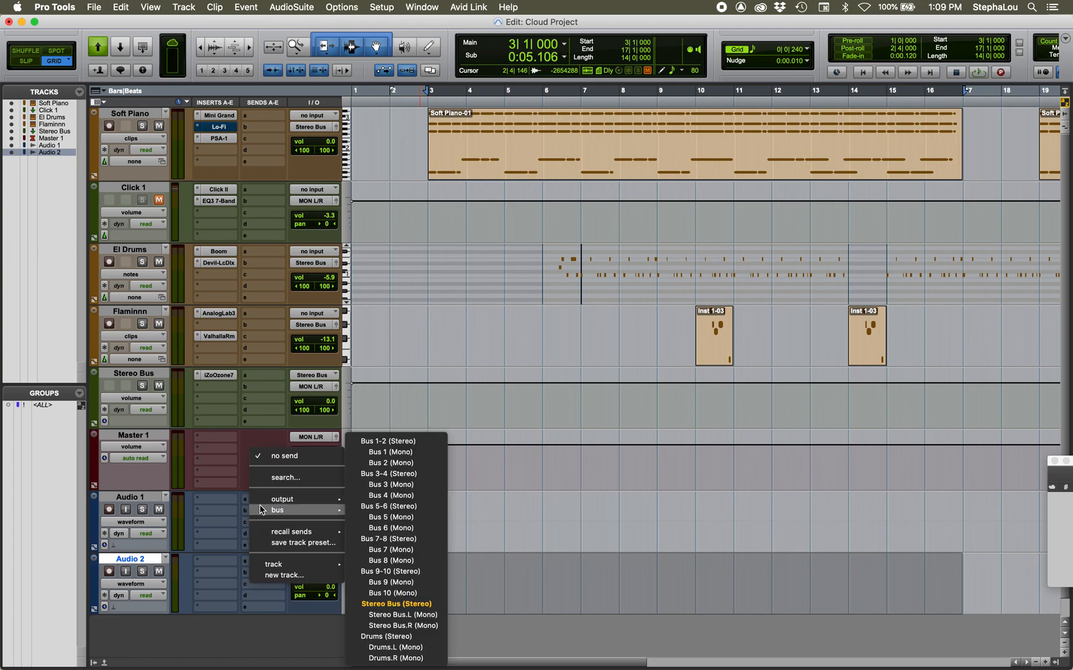
pyautogui.click(248, 404)
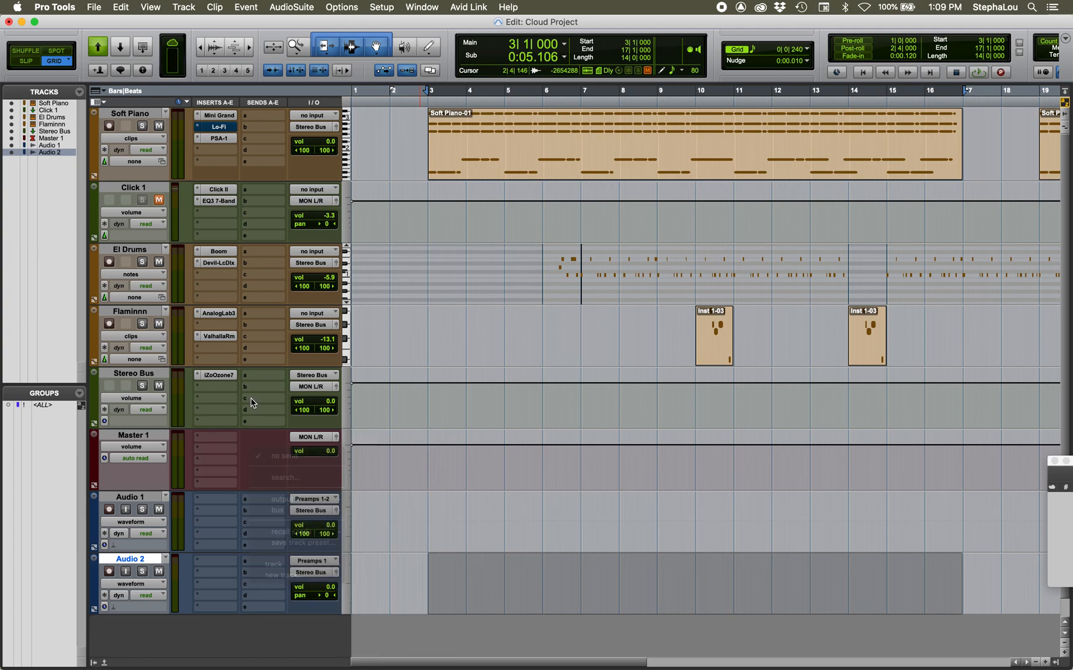
# Step: Assign the first send of the Flaminnn track to Bus 1-2 (Stereo)
pyautogui.click(253, 314)
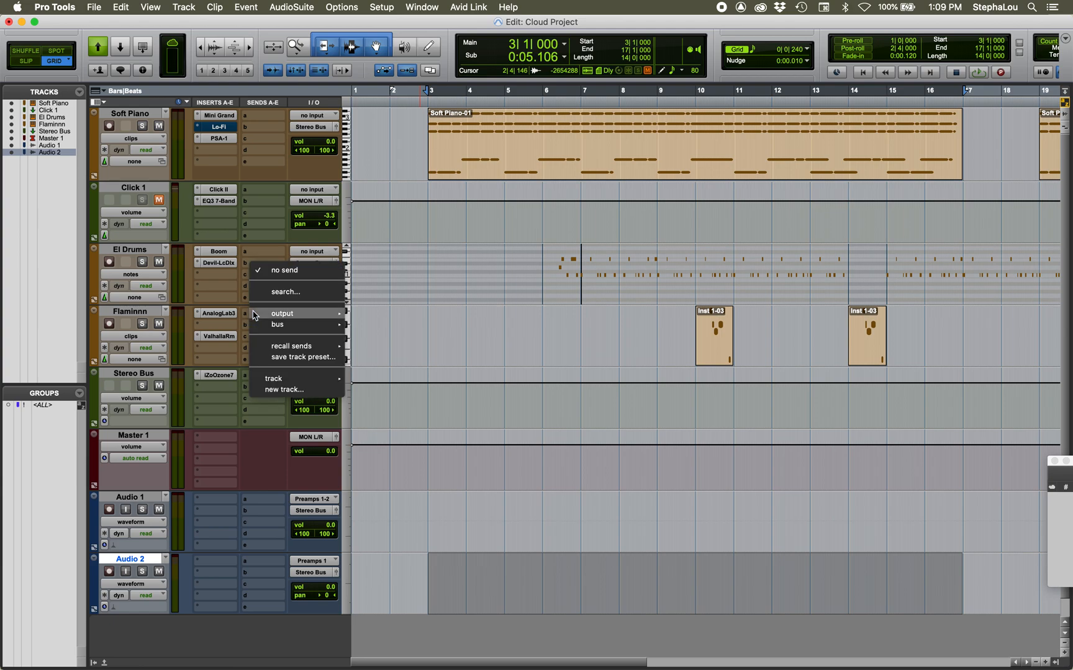
pyautogui.moveTo(265, 325)
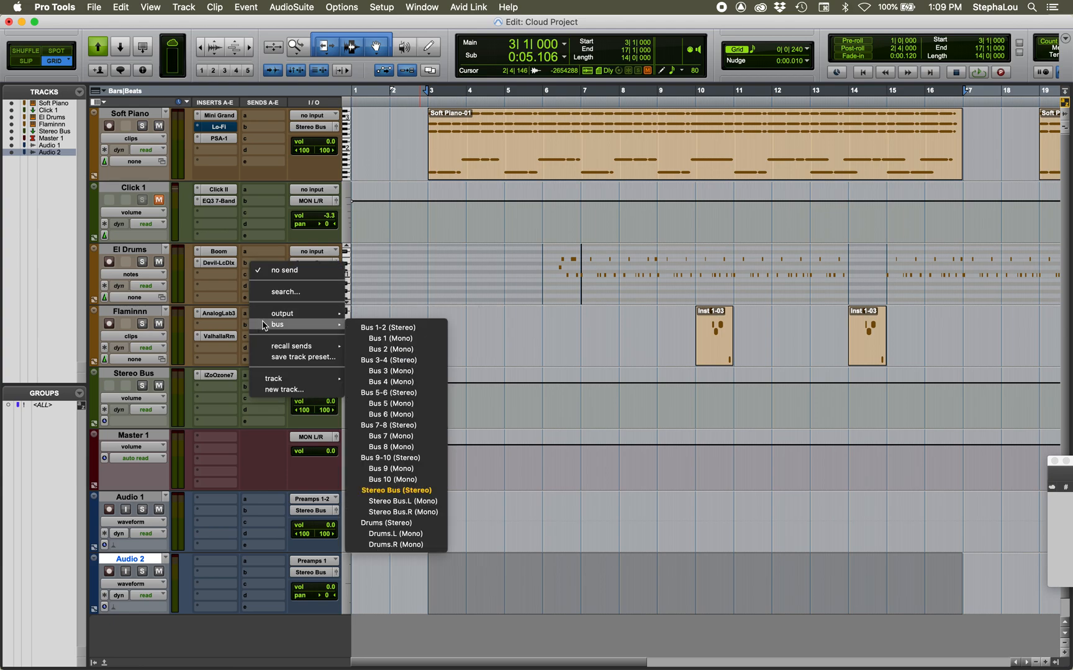
pyautogui.click(375, 330)
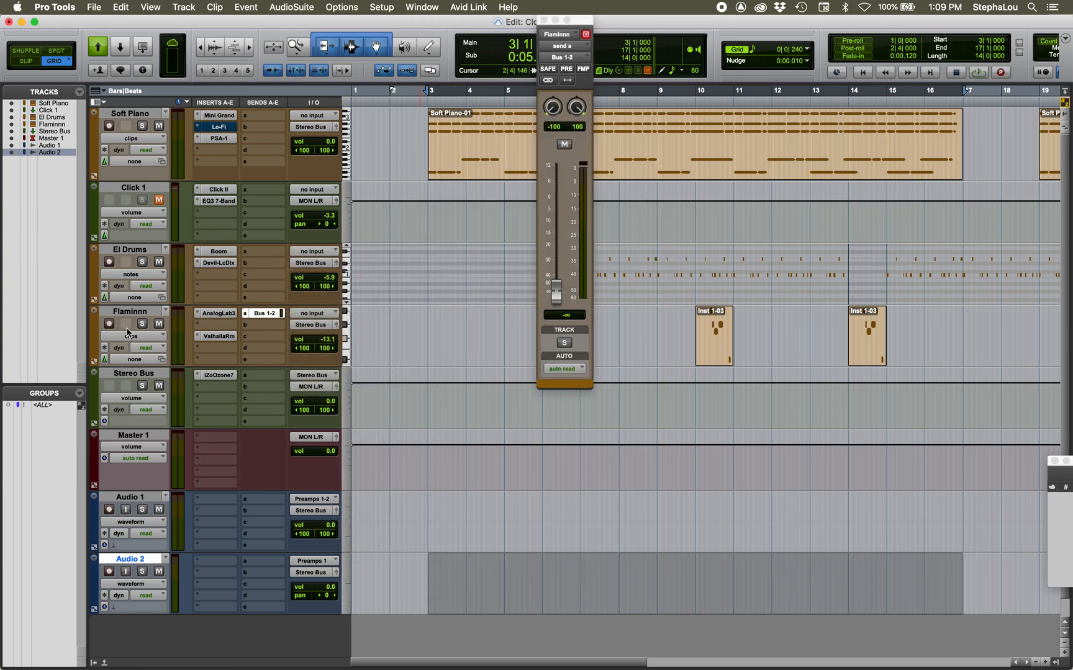
# Step: Create one new stereo Aux Input track directly below the Flaminnn track
pyautogui.click(139, 313)
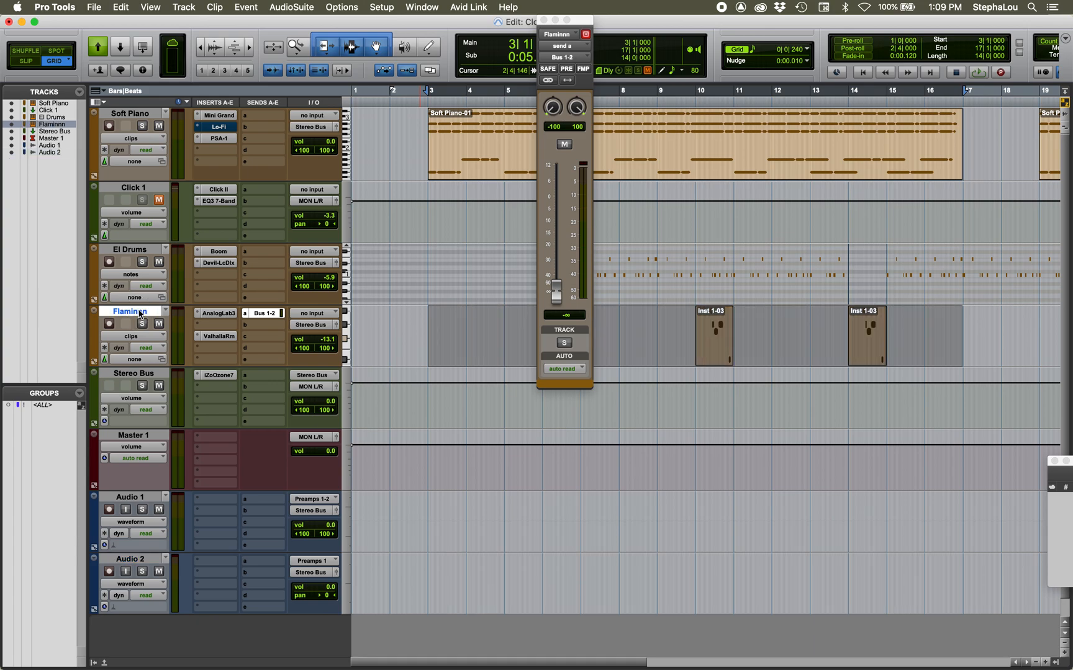
pyautogui.press('super+shift+n')
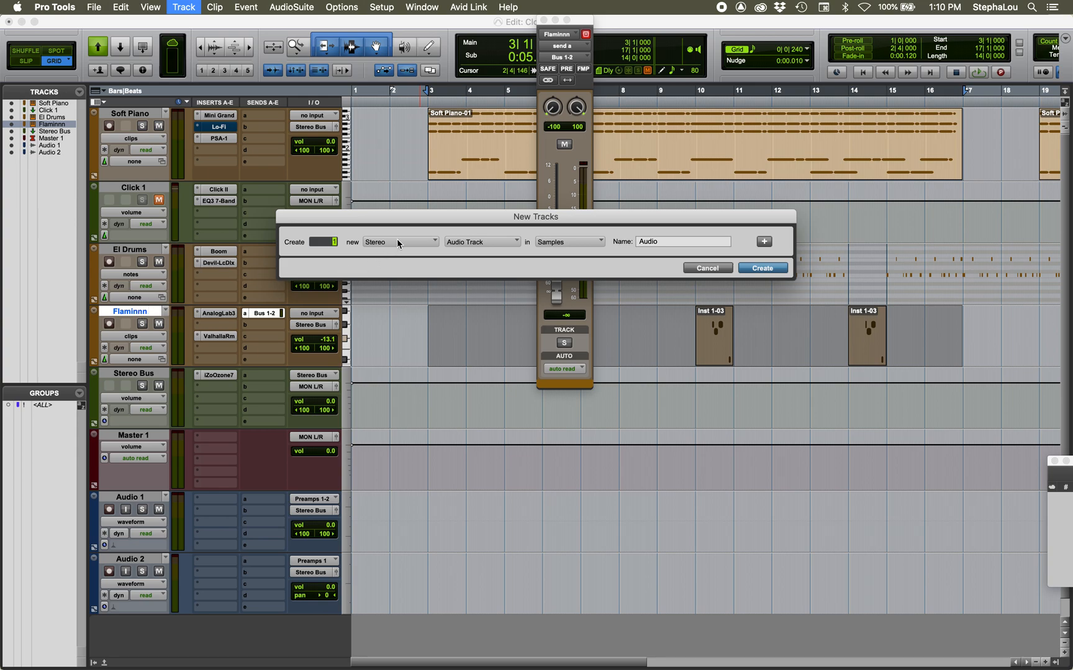
pyautogui.press('super+Down')
pyautogui.press('Return')
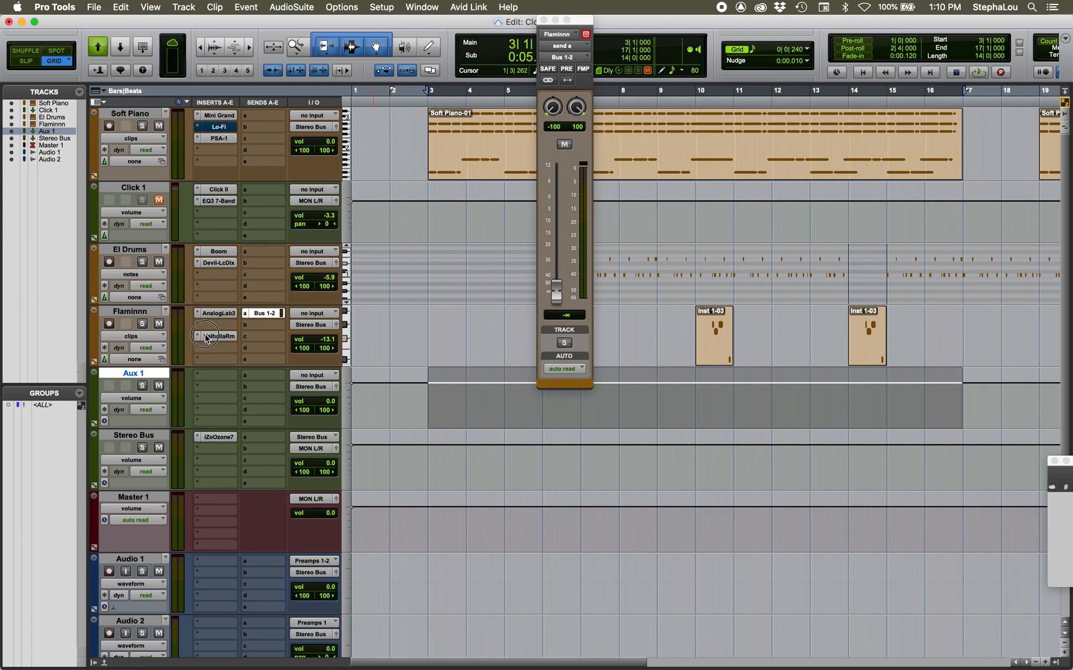
# Step: Move the ValhallaRoom insert from Flaminnn to the first insert slot of the new aux track, and name that track synth reverb
pyautogui.click(211, 365)
pyautogui.moveTo(210, 369); pyautogui.dragTo(216, 376)
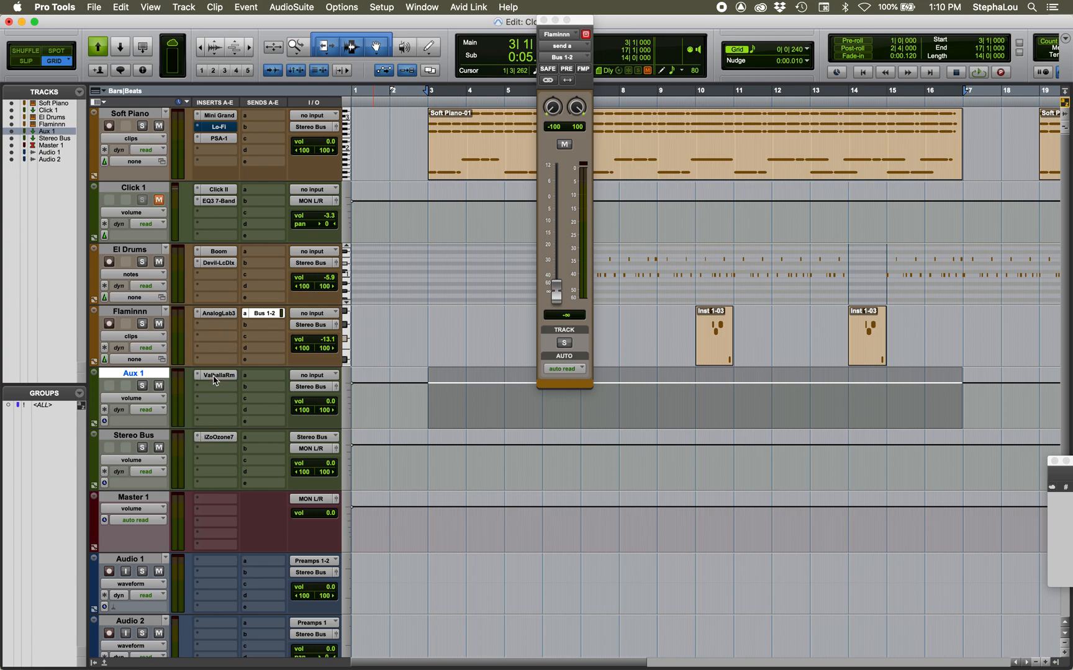
pyautogui.click(128, 375)
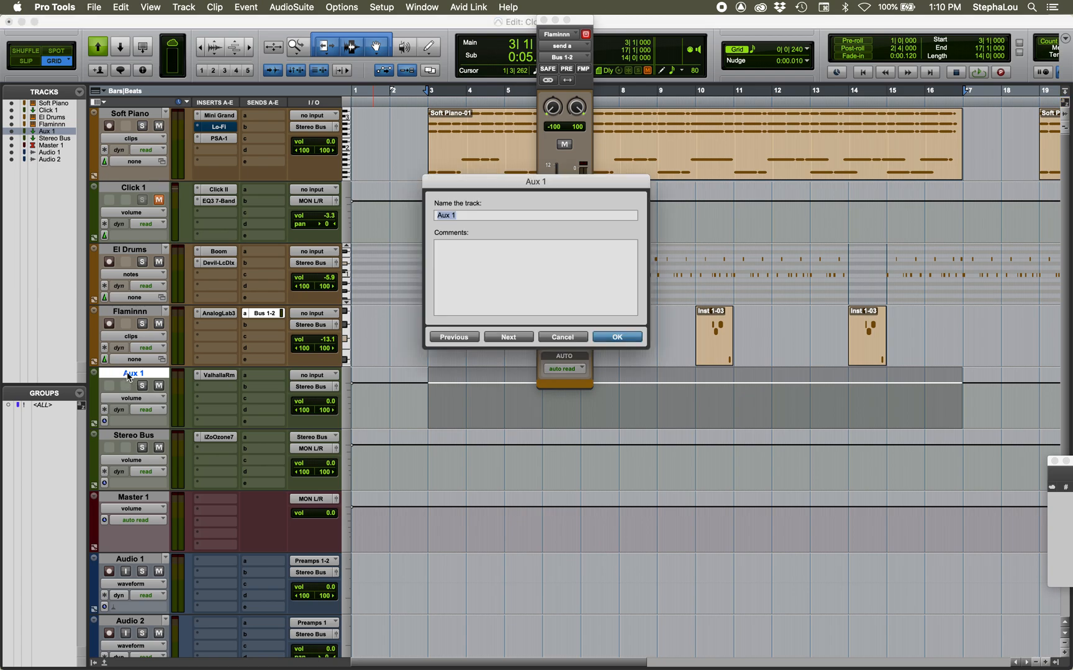
pyautogui.write('synth reverb')
pyautogui.press('Return')
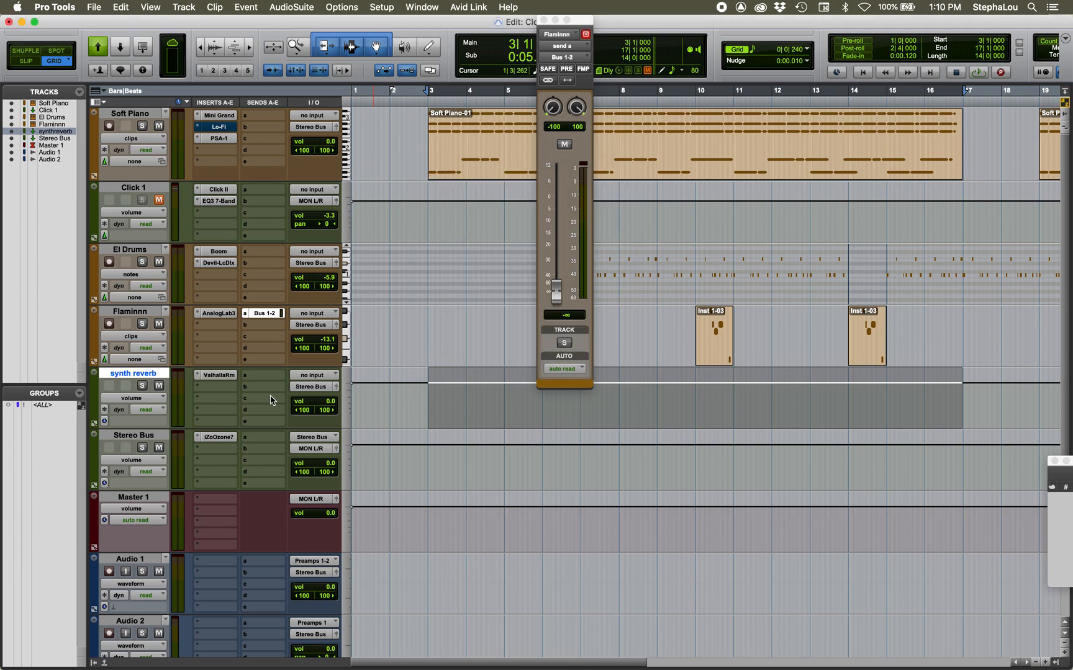
# Step: Solo-safe the synth reverb aux track and set its input to Bus 1-2 (Stereo)
pyautogui.click(314, 376)
pyautogui.moveTo(318, 388)
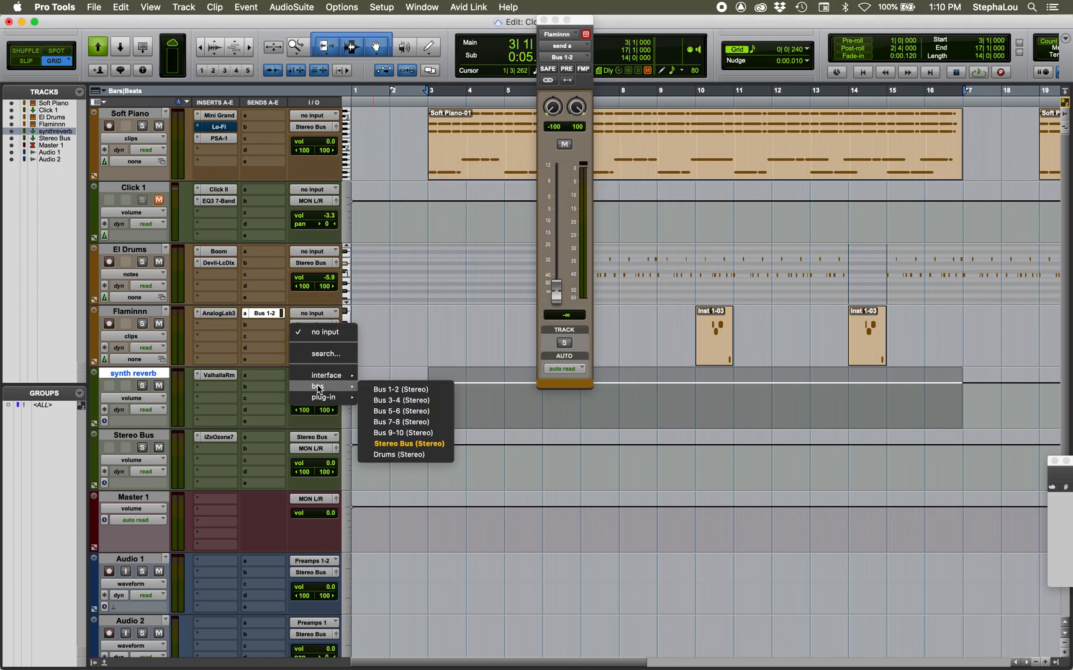
pyautogui.click(159, 396)
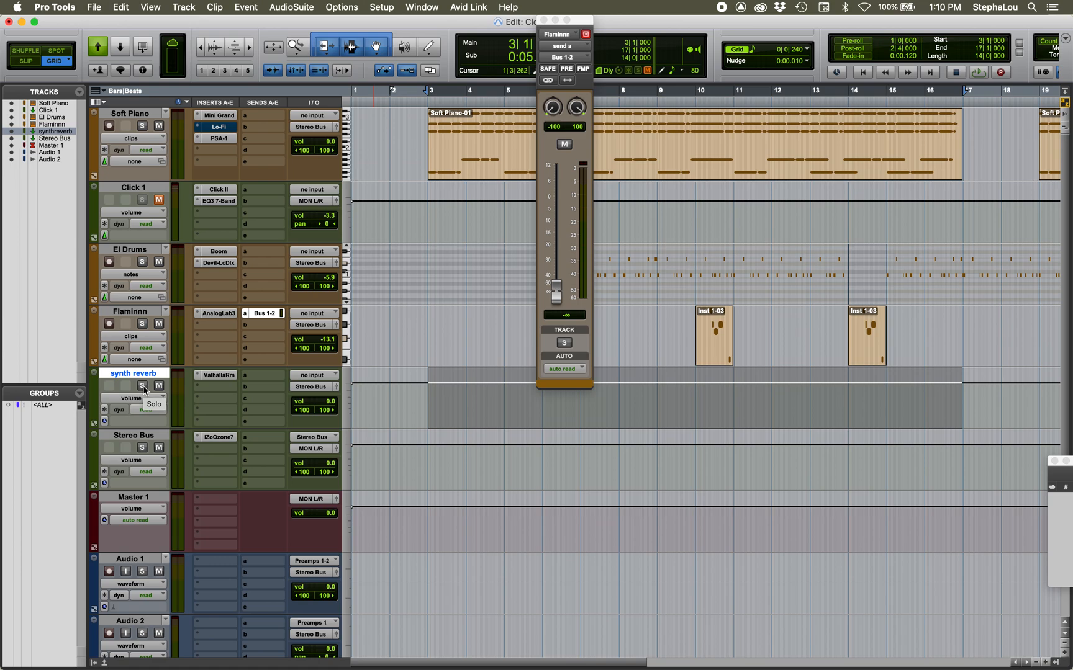
pyautogui.click(313, 376)
pyautogui.moveTo(313, 380)
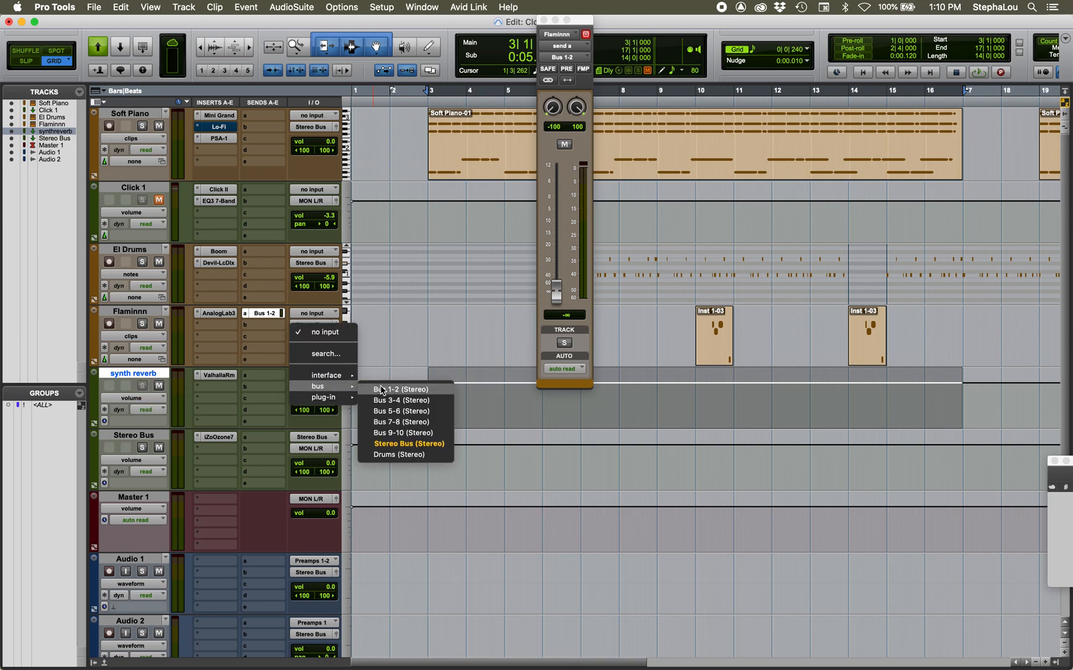
pyautogui.click(381, 391)
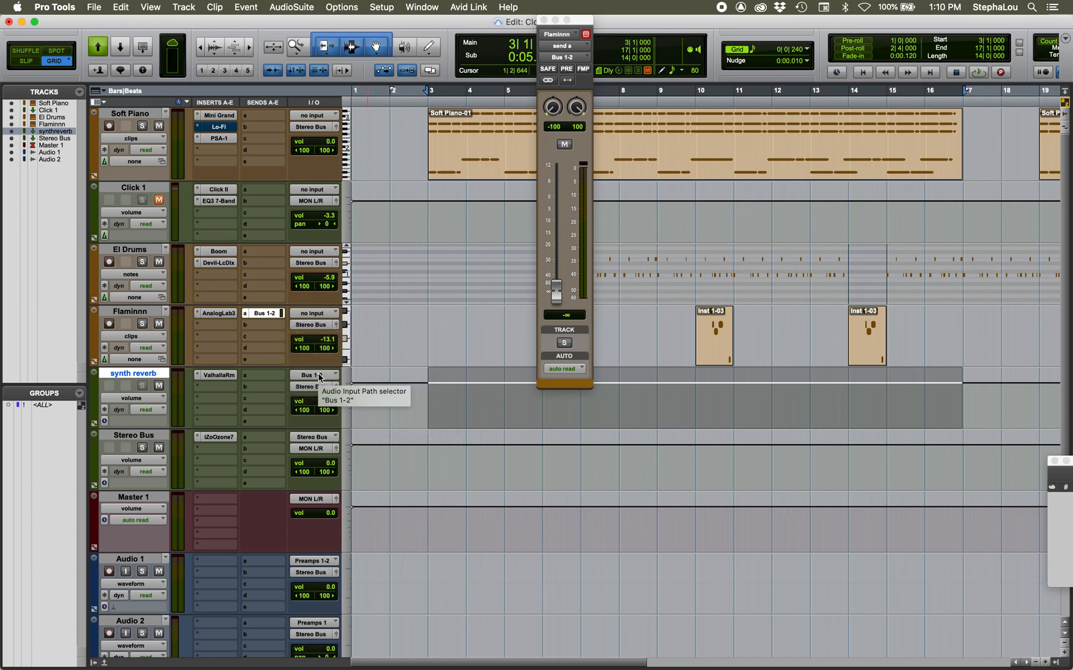
# Step: Rename the Bus 1-2 path to synth reverb from the aux track's input assignment
pyautogui.rightClick(320, 376)
pyautogui.click(356, 403)
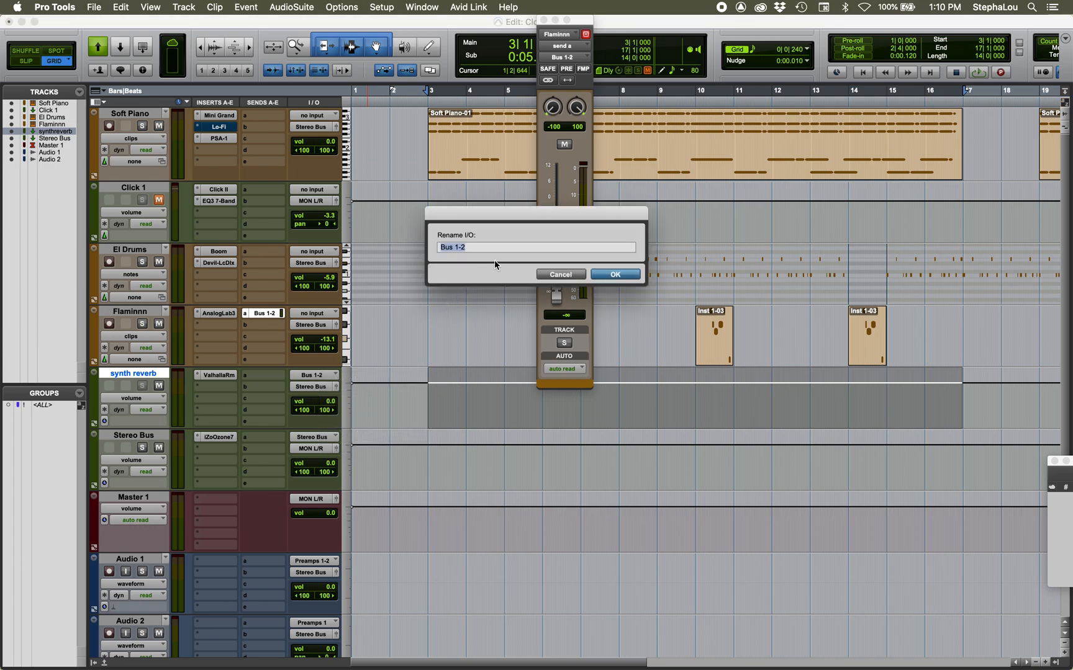
pyautogui.write('synth reverb')
pyautogui.press('Return')
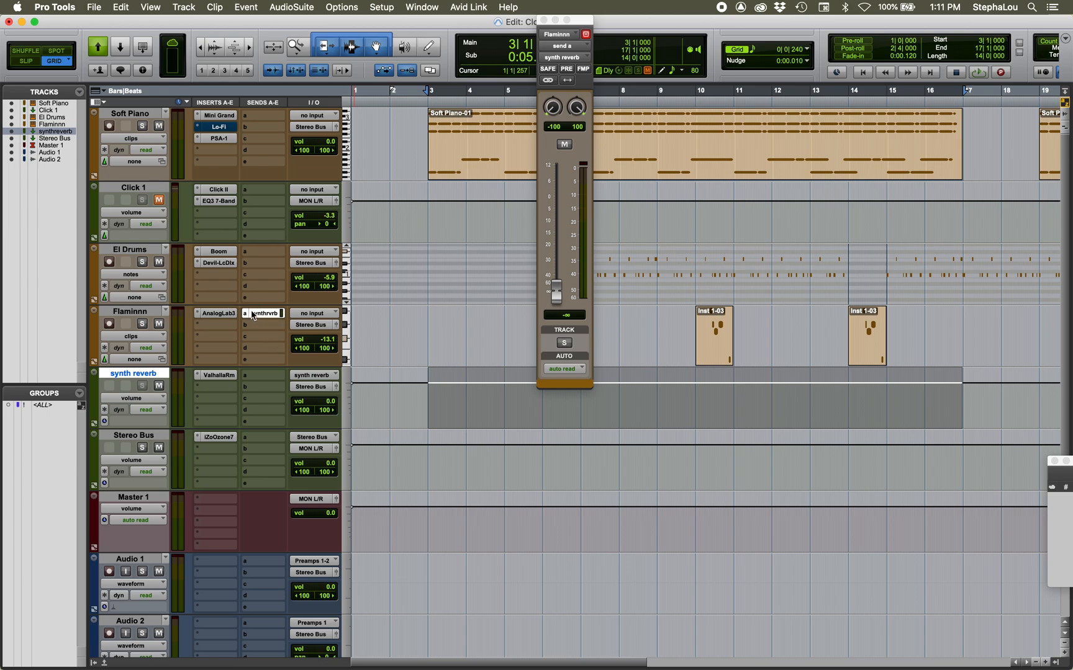
# Step: Check the renamed synth reverb path in the bus list of I/O Setup, and leave without changes
pyautogui.click(381, 7)
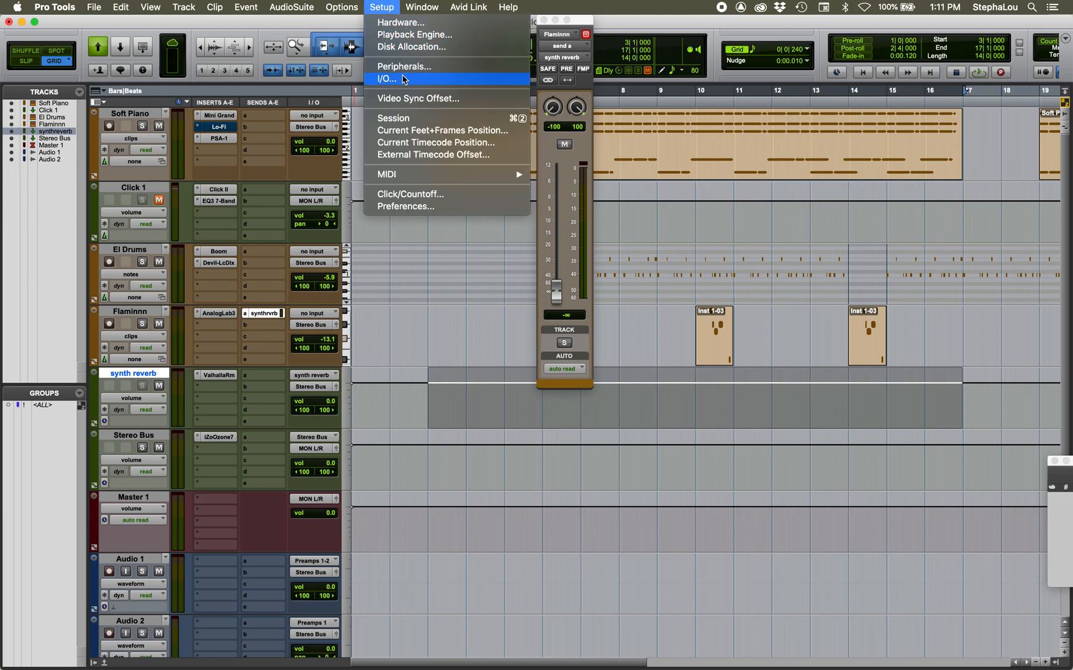
pyautogui.click(404, 79)
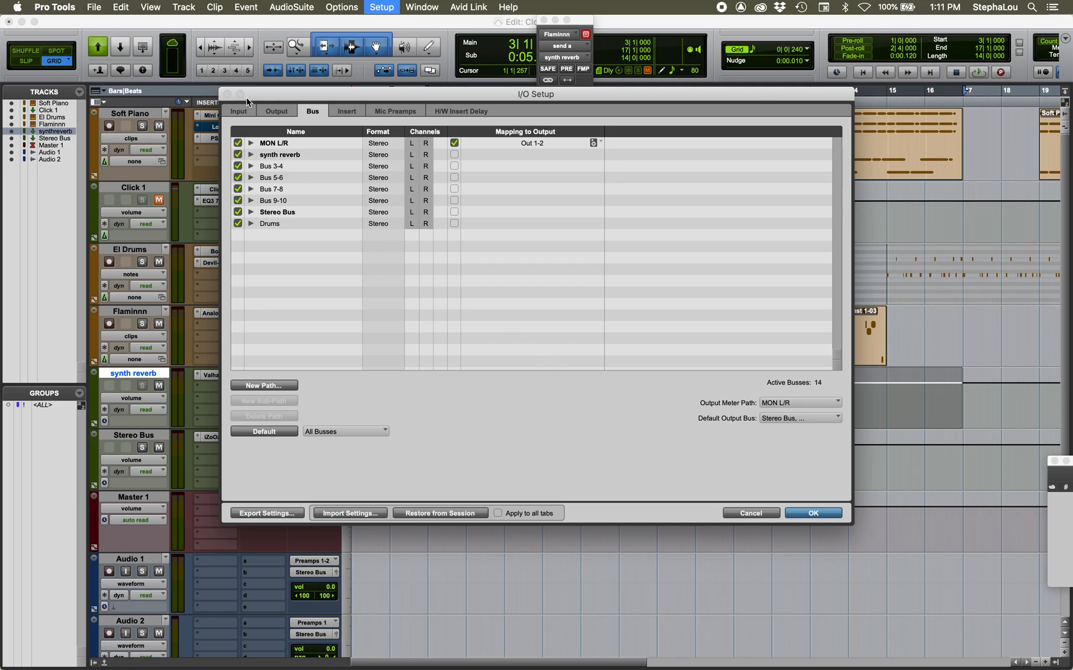
pyautogui.click(745, 513)
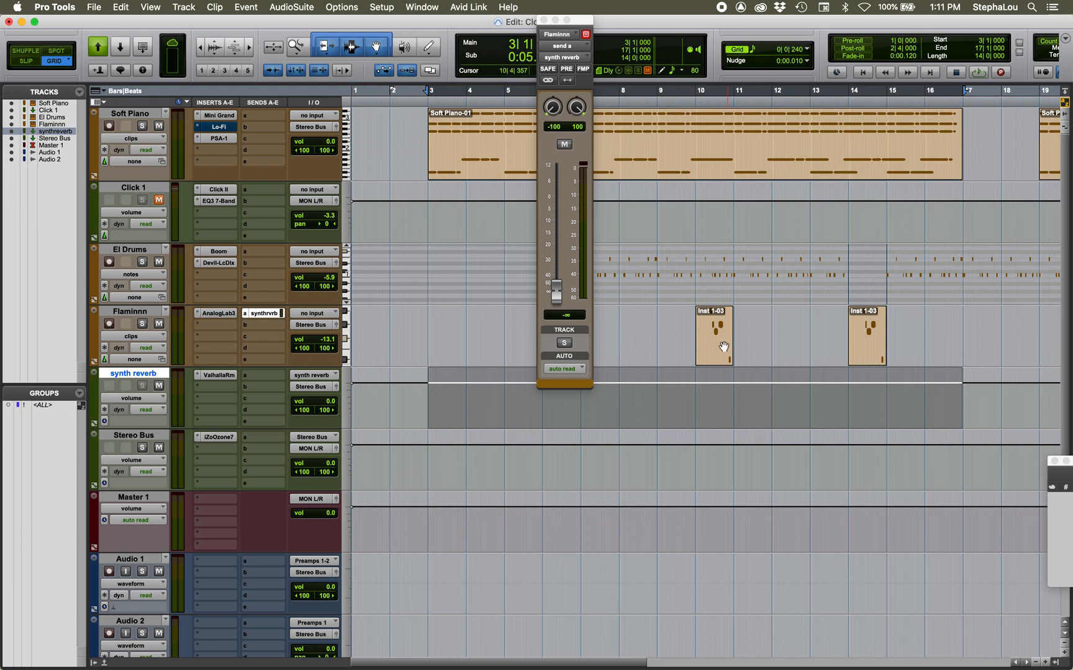
# Step: Place the edit cursor just before the first Flaminnn clip, and set ValhallaRoom's mix on the synth reverb track to 100%
pyautogui.click(690, 320)
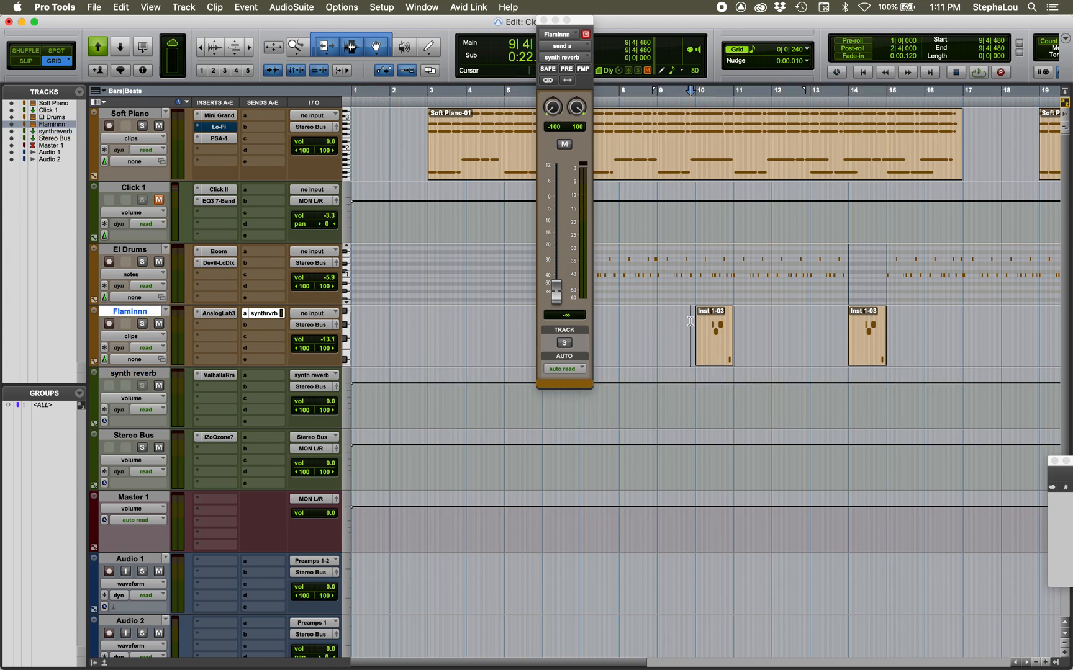
pyautogui.click(202, 377)
pyautogui.moveTo(204, 412); pyautogui.dragTo(198, 231)
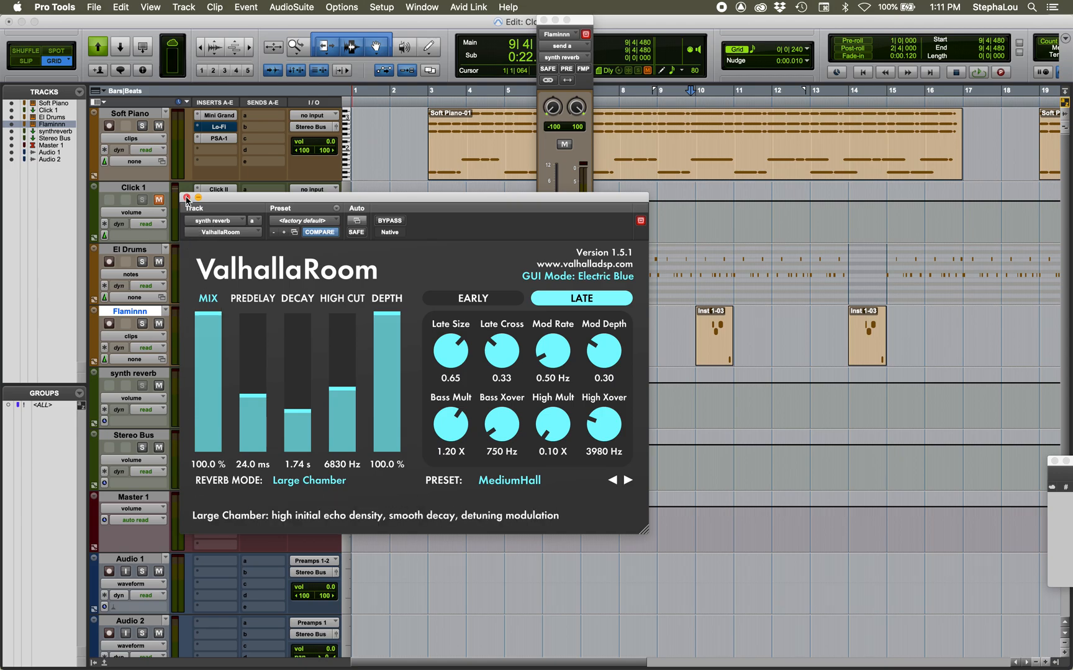
pyautogui.click(186, 198)
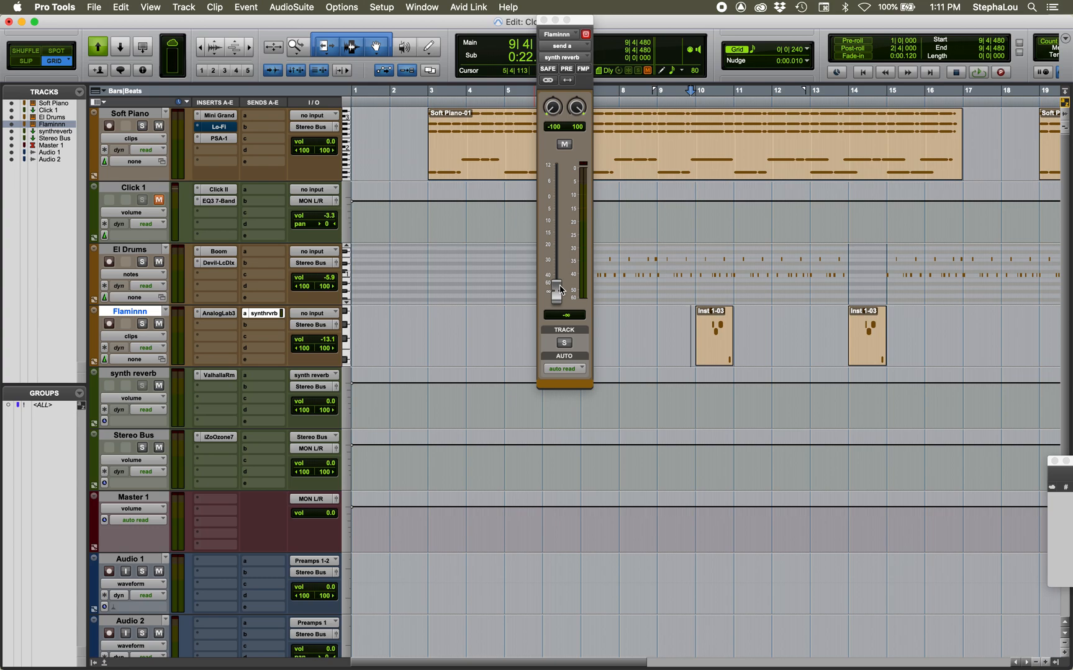
# Step: Play from before the first Flaminnn clip while raising its synth reverb send level to -1.4 dB, and close the send window
pyautogui.press('space')
pyautogui.moveTo(559, 290); pyautogui.dragTo(557, 209)
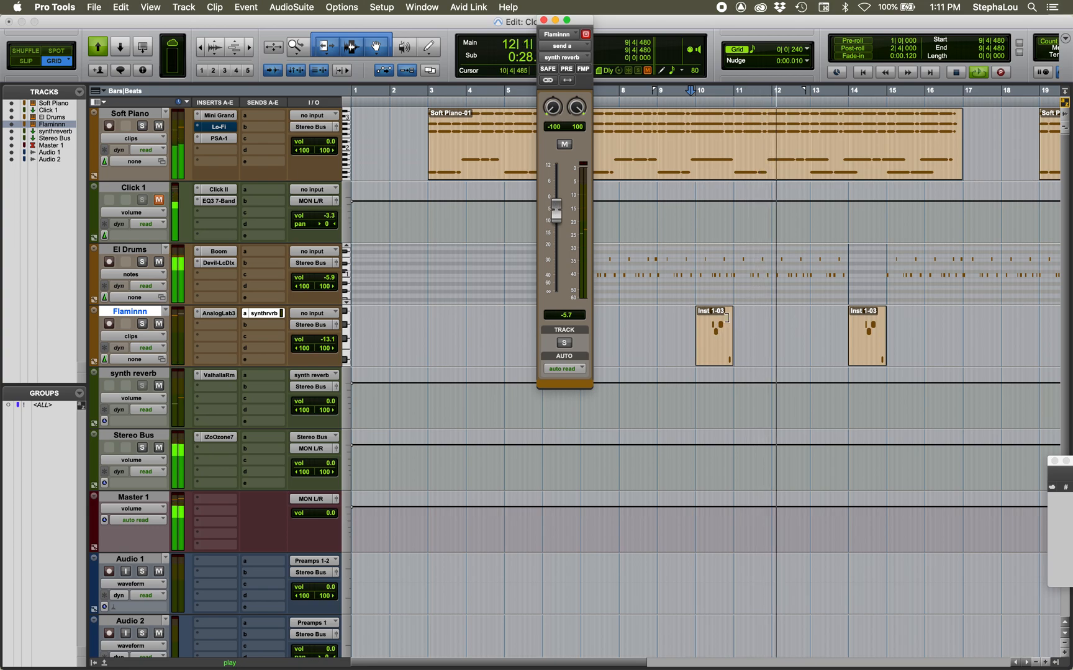
pyautogui.click(691, 335)
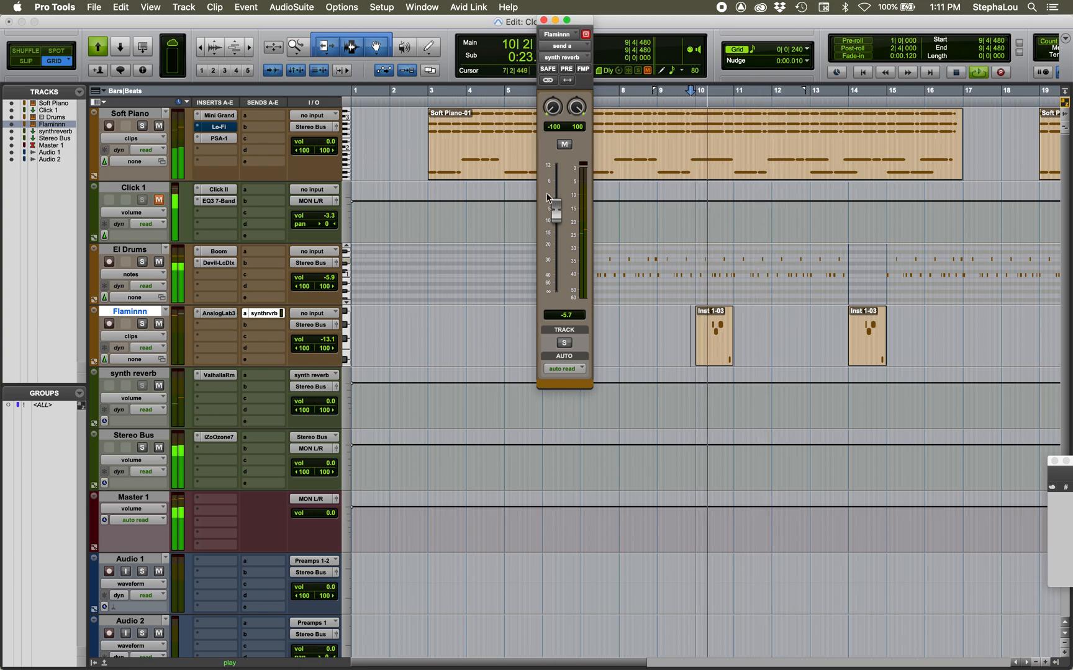
pyautogui.moveTo(555, 210); pyautogui.dragTo(554, 202)
pyautogui.press('space')
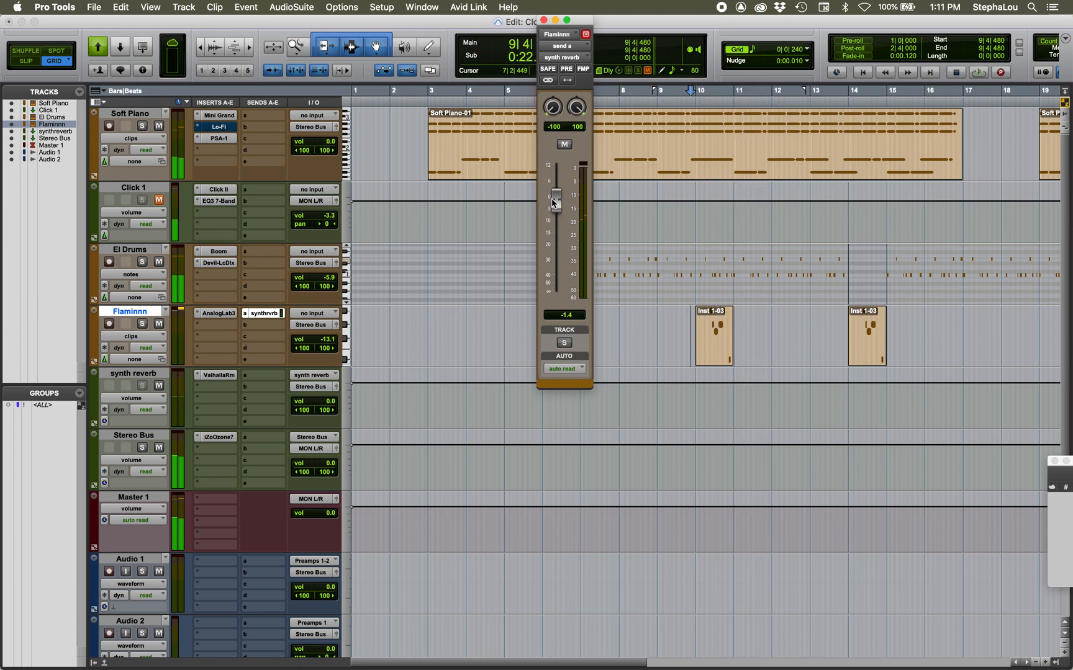
pyautogui.click(544, 20)
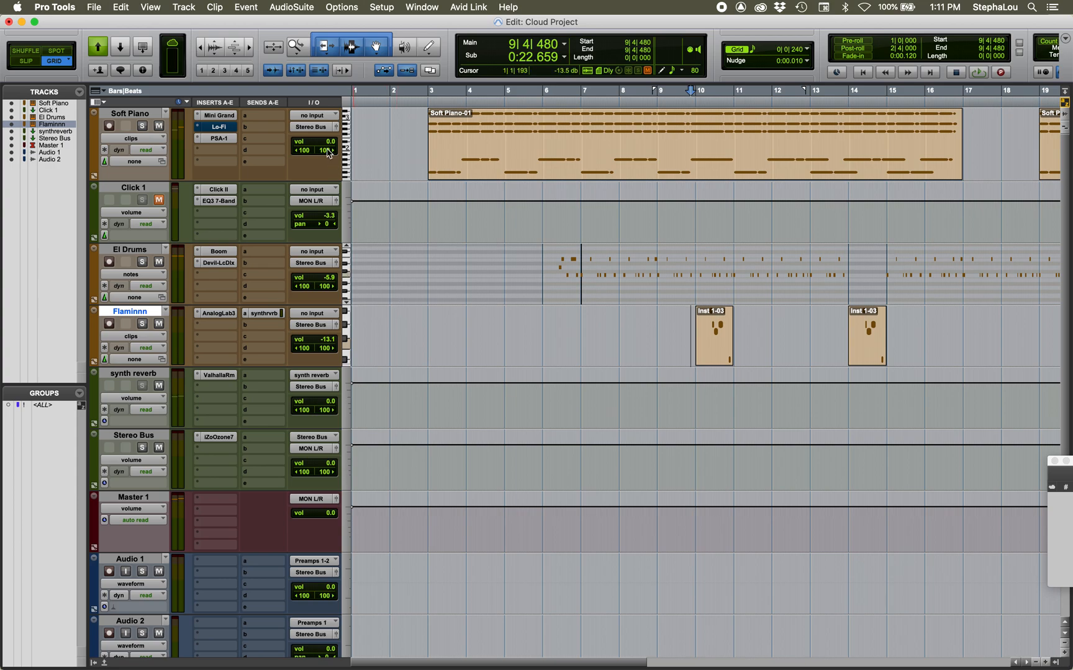
# Step: Reopen I/O Setup and examine the output paths along with the monitor, audition and output meter path settings
pyautogui.click(380, 8)
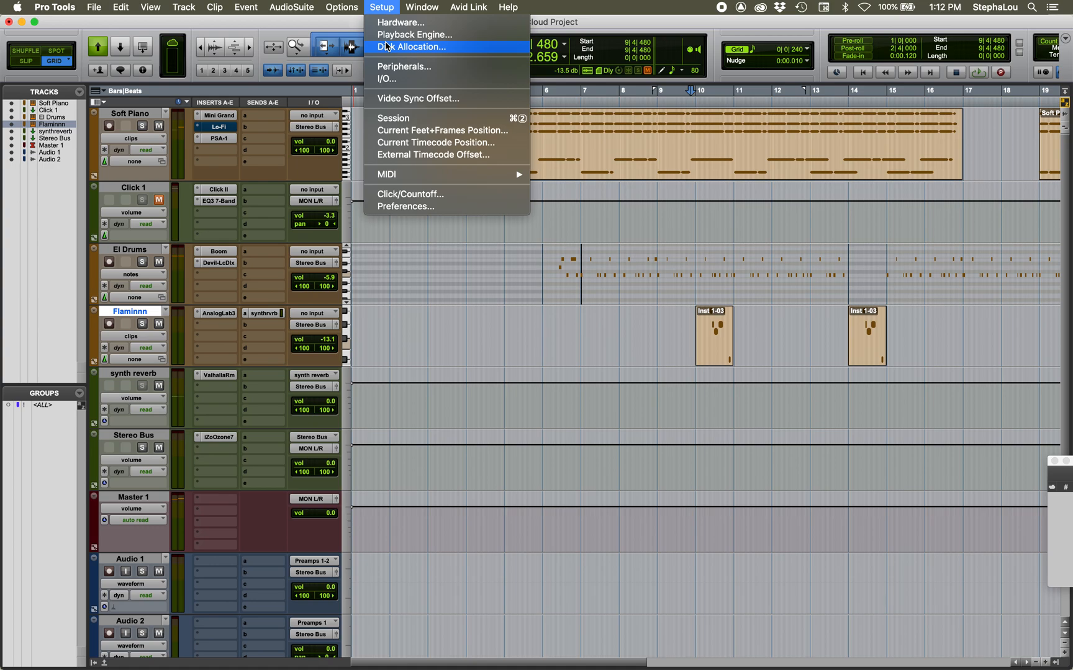
pyautogui.click(386, 79)
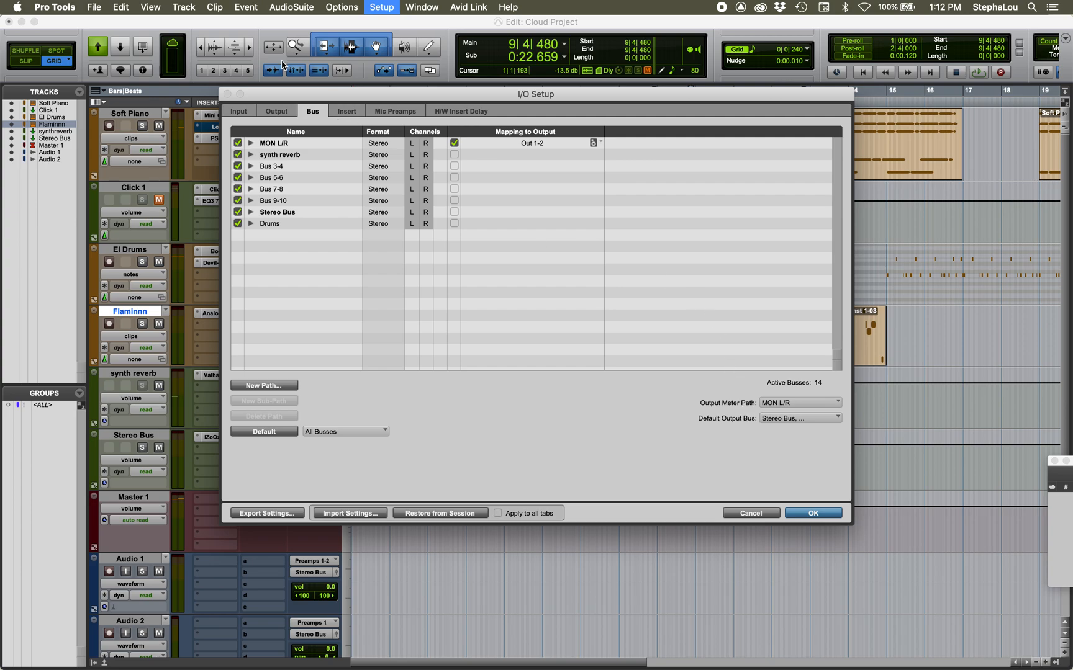
pyautogui.click(275, 112)
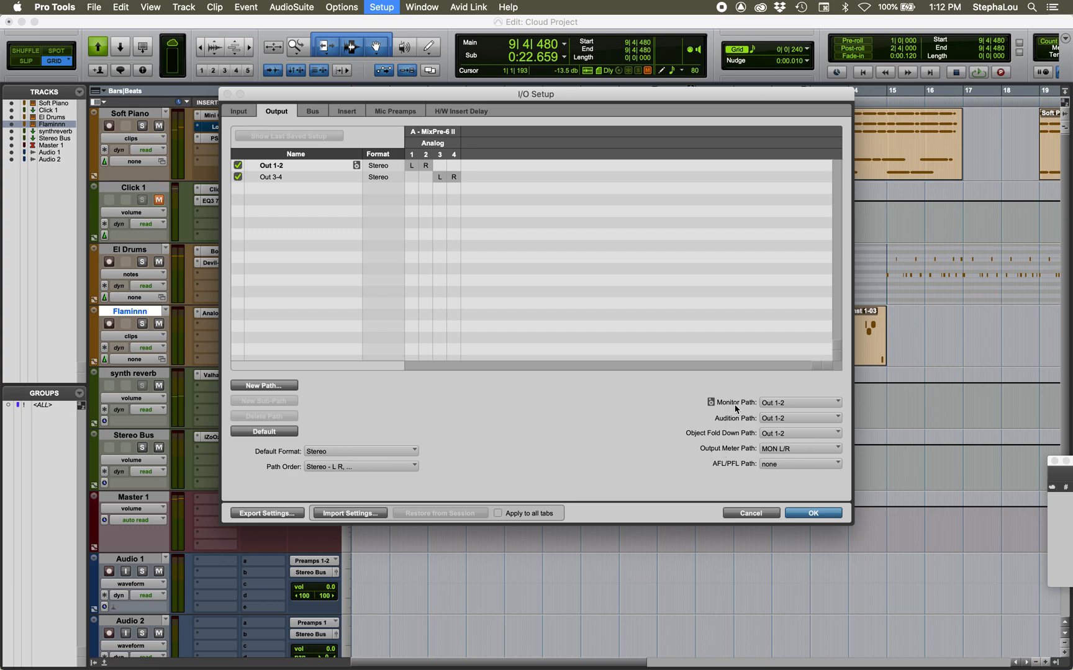
# Step: Inspect the output choices offered for the monitor path in the output settings, leaving Out 1-2 selected
pyautogui.click(769, 403)
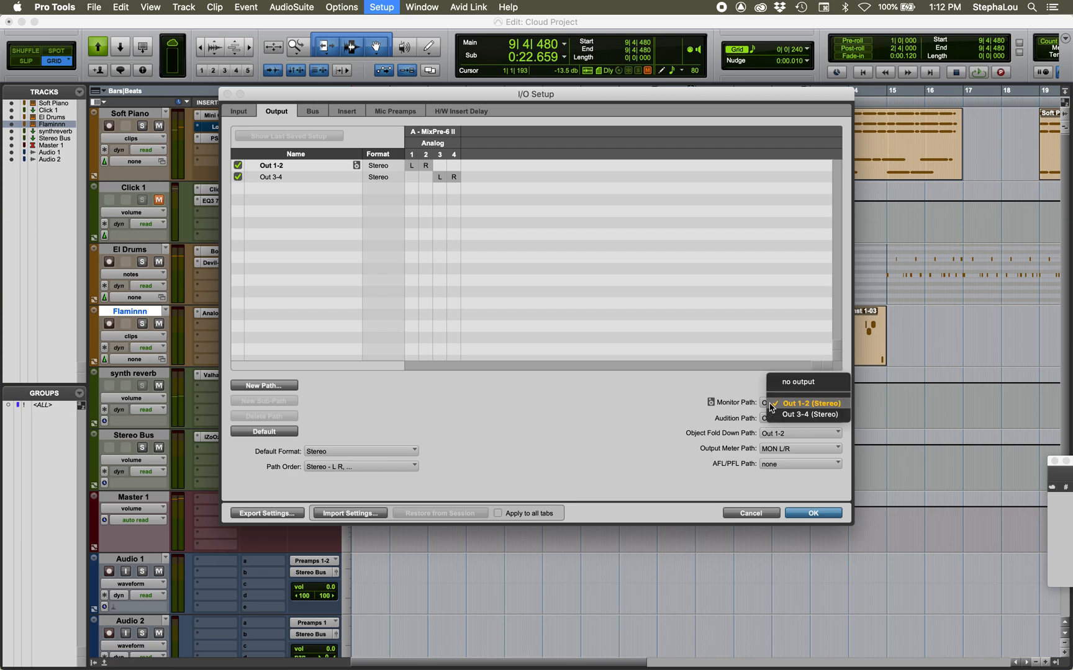
pyautogui.click(728, 391)
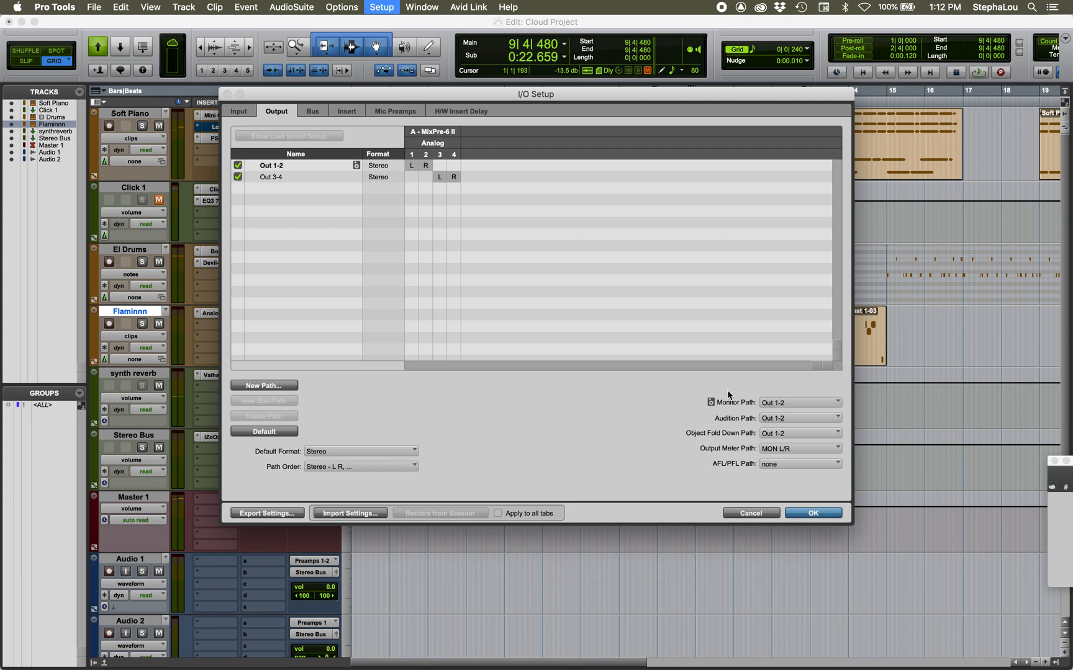
pyautogui.click(788, 404)
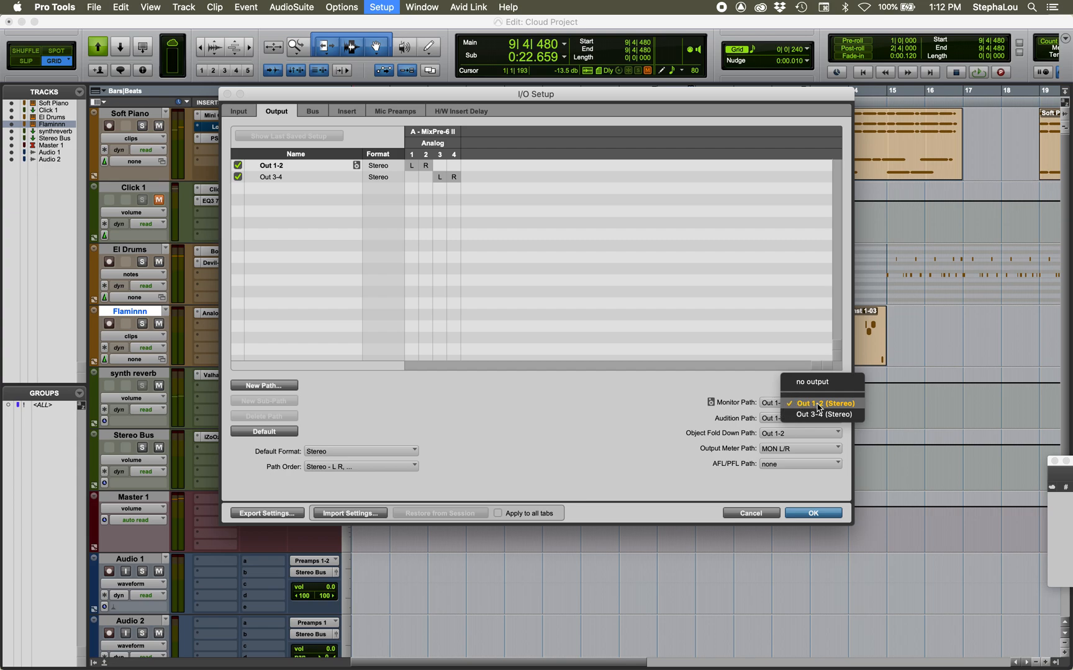
pyautogui.click(731, 383)
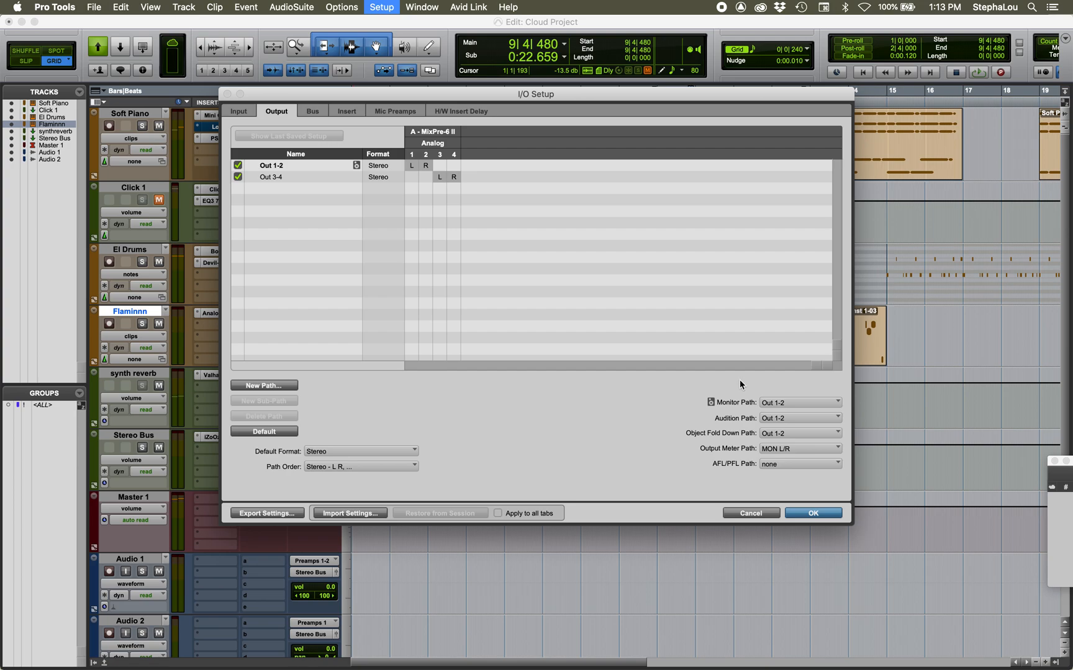
# Step: Inspect the output meter path choices in the bus settings, keeping the stereo MON L/R output selected
pyautogui.click(311, 111)
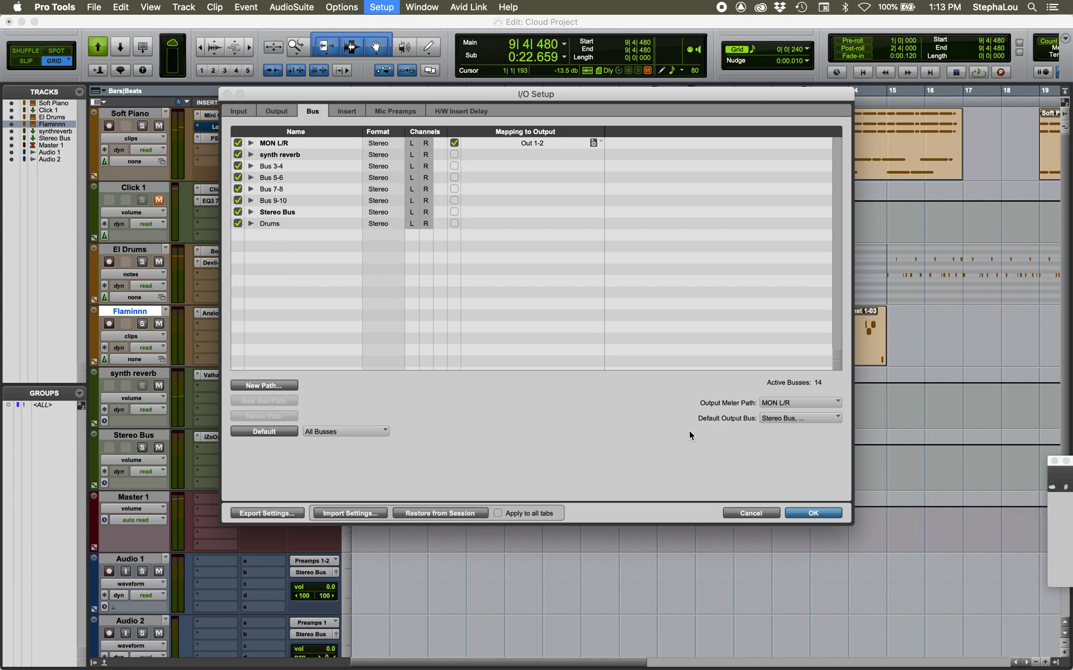
pyautogui.click(767, 403)
pyautogui.moveTo(774, 405)
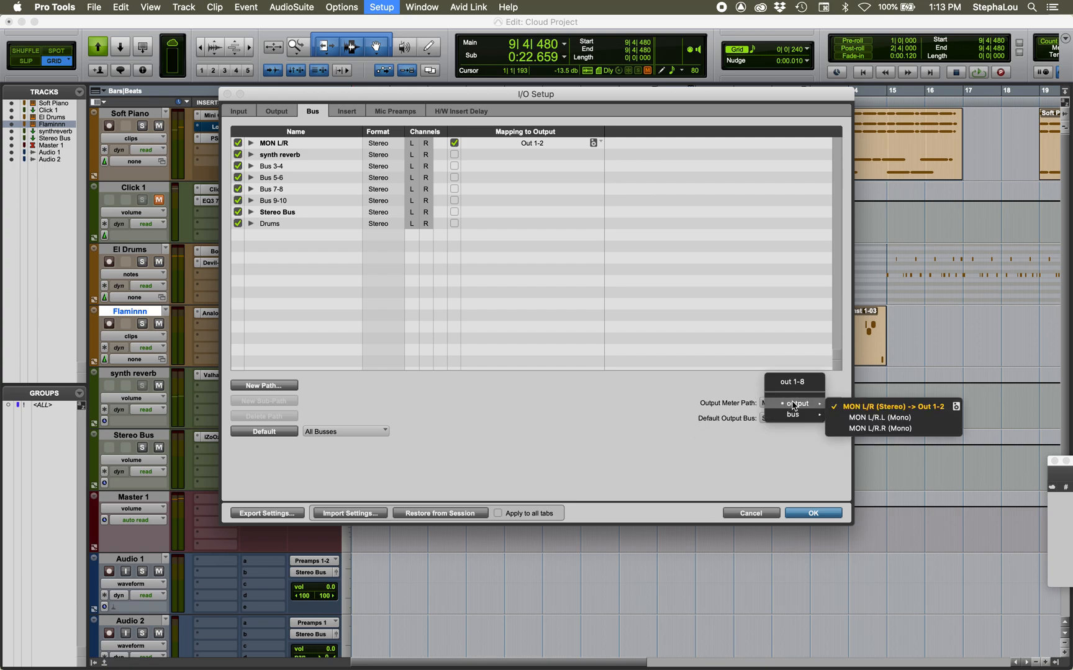
pyautogui.click(851, 407)
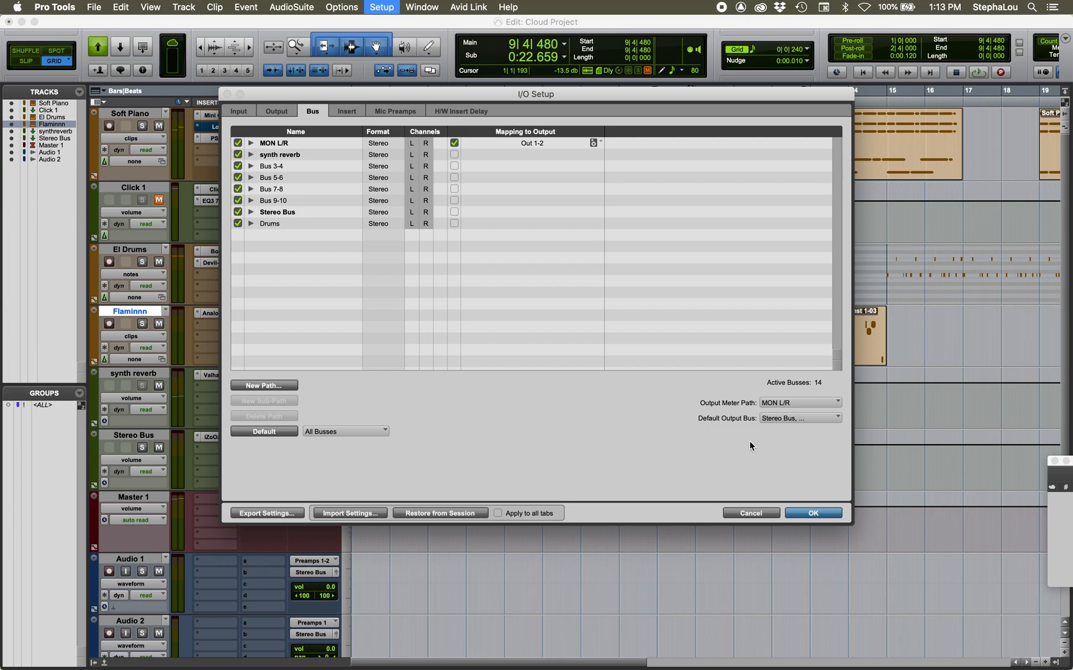
# Step: Set the default output bus to the MON L/R output for both stereo and mono tracks
pyautogui.click(783, 419)
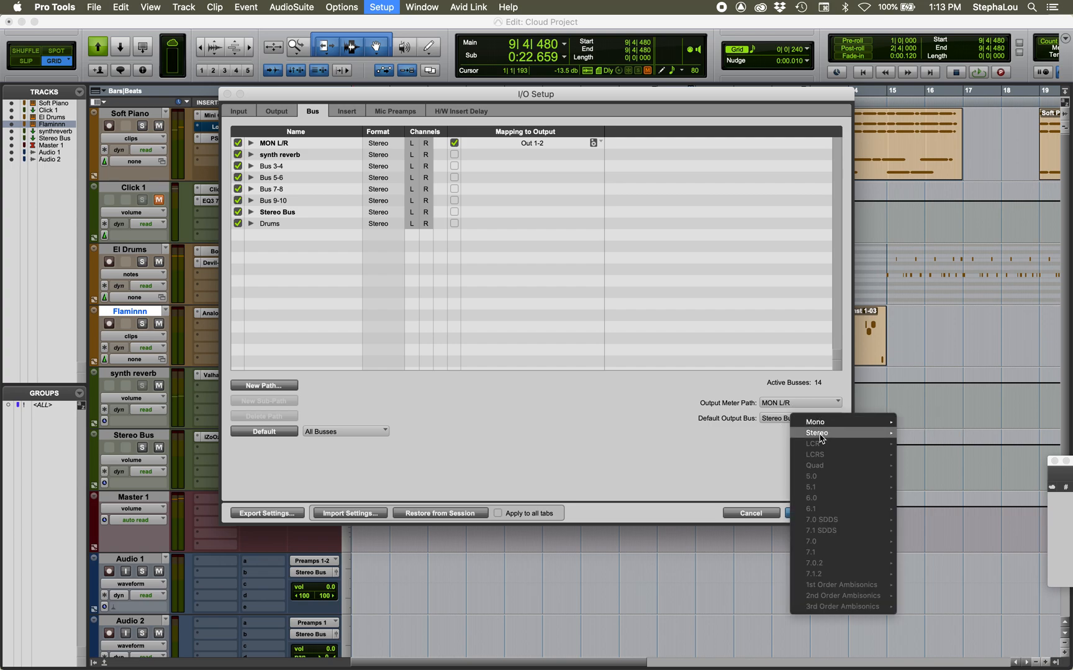
pyautogui.click(1011, 437)
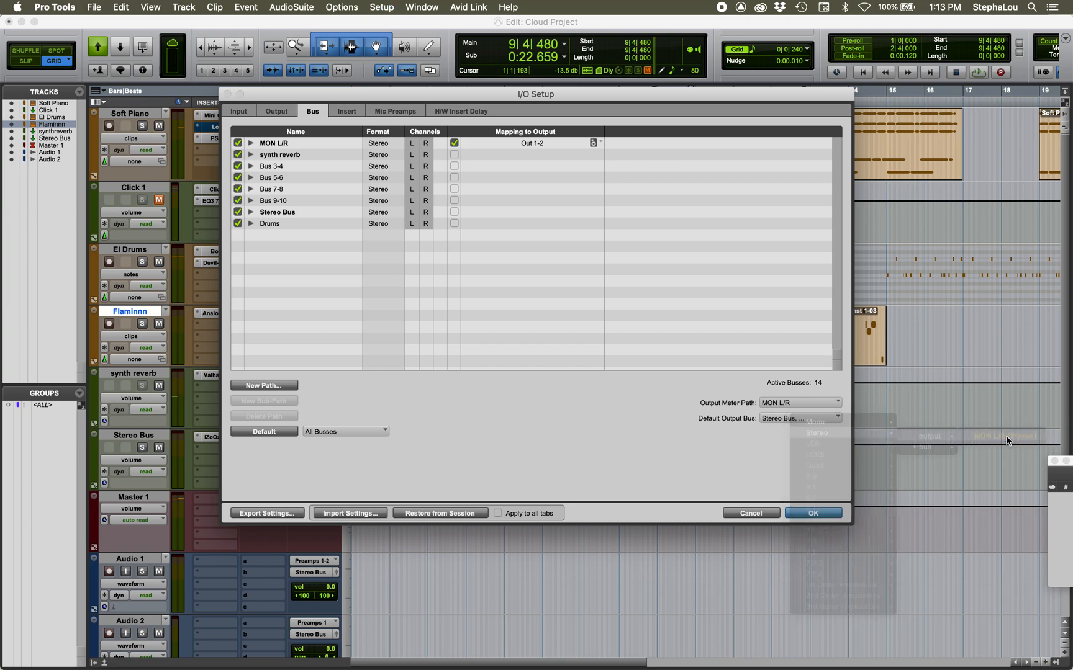
pyautogui.click(776, 418)
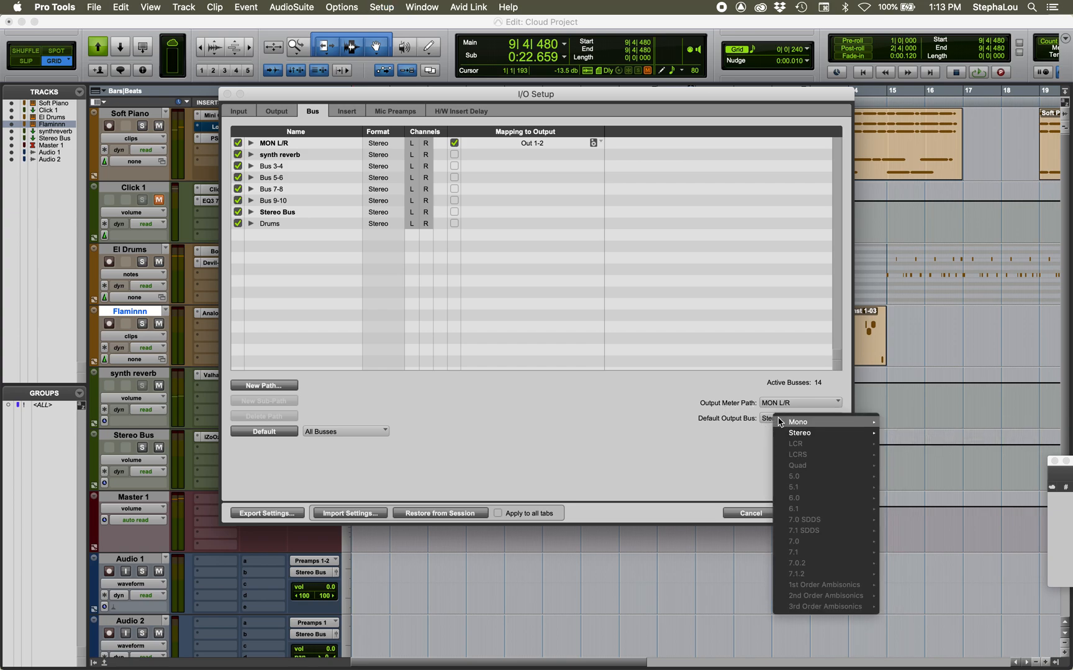
pyautogui.moveTo(791, 434)
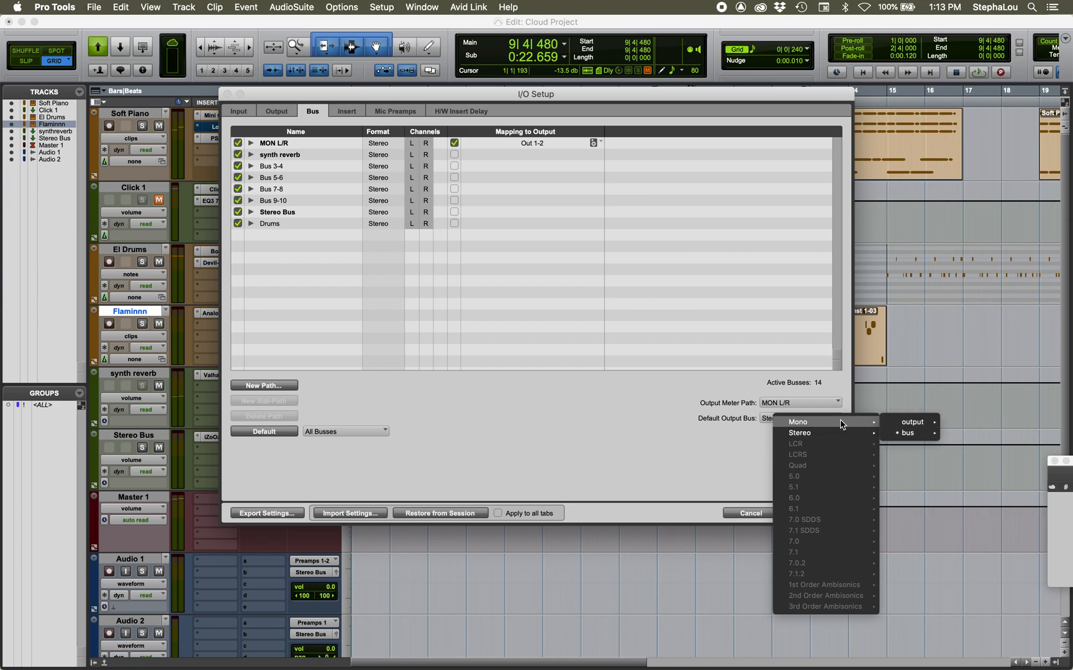
pyautogui.moveTo(910, 433)
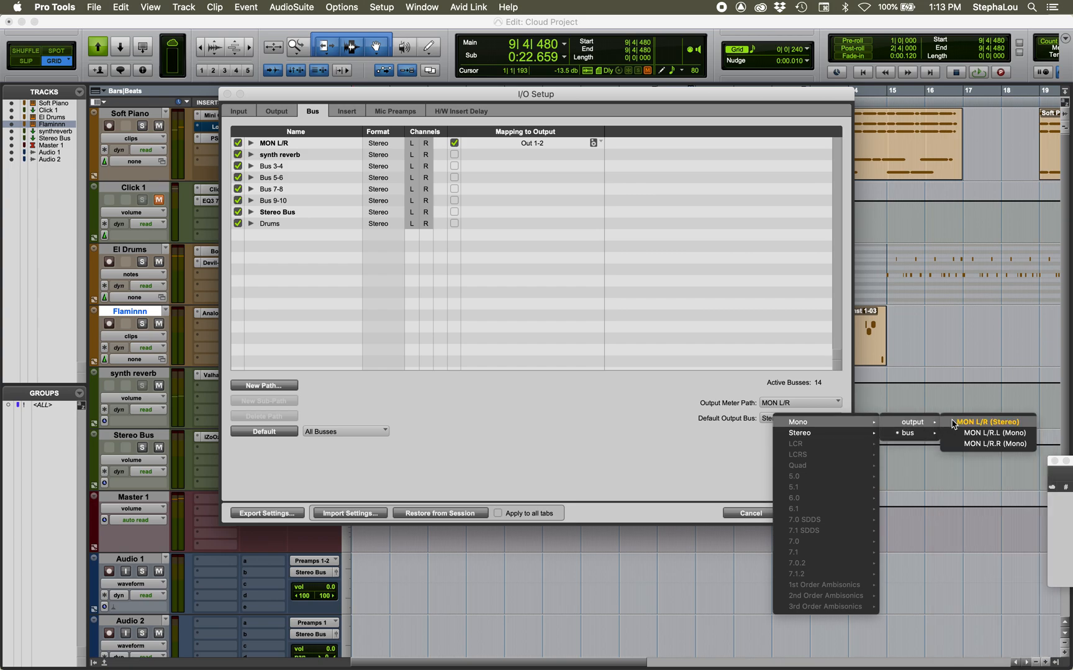
pyautogui.click(987, 424)
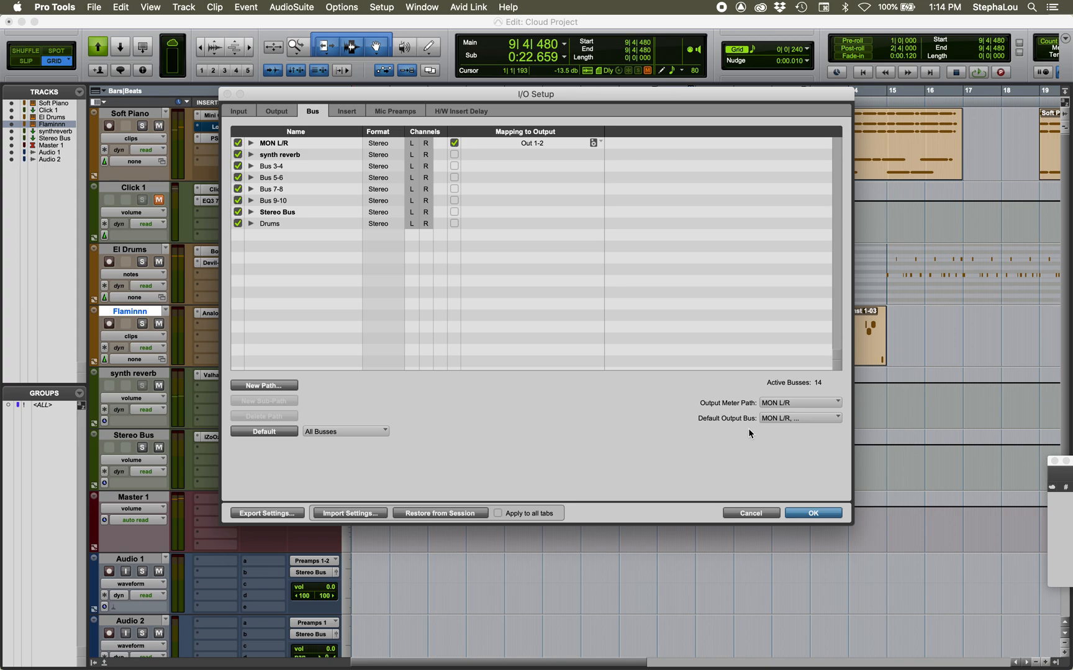
# Step: Set the default output bus to Stereo Bus for both stereo and mono tracks, and accept the I/O Setup
pyautogui.click(781, 421)
pyautogui.moveTo(790, 432)
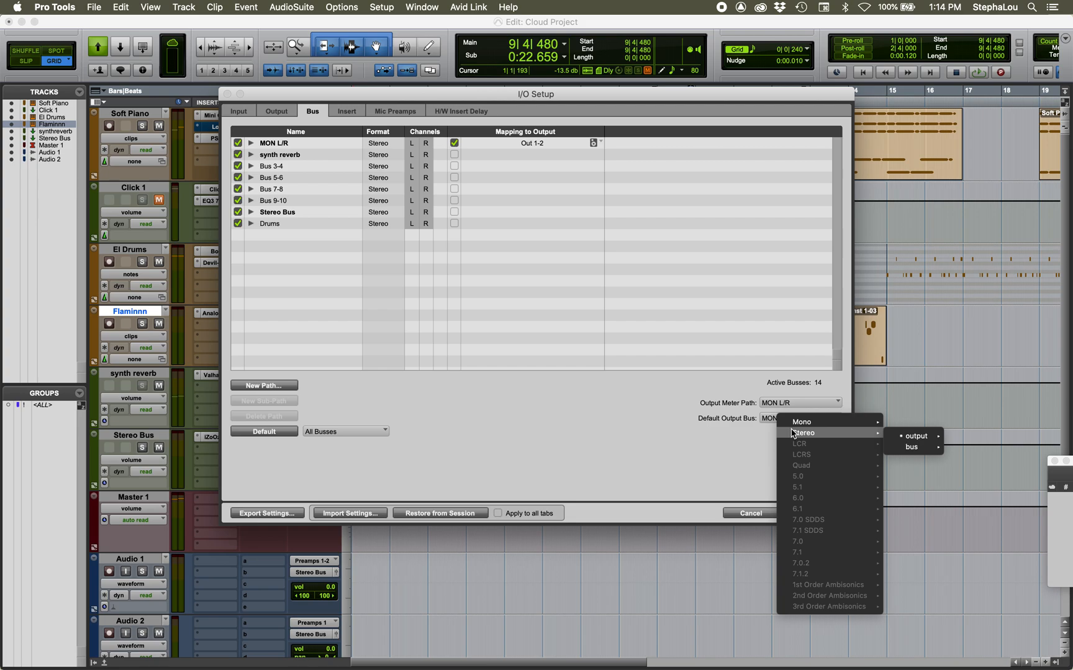
pyautogui.moveTo(911, 436)
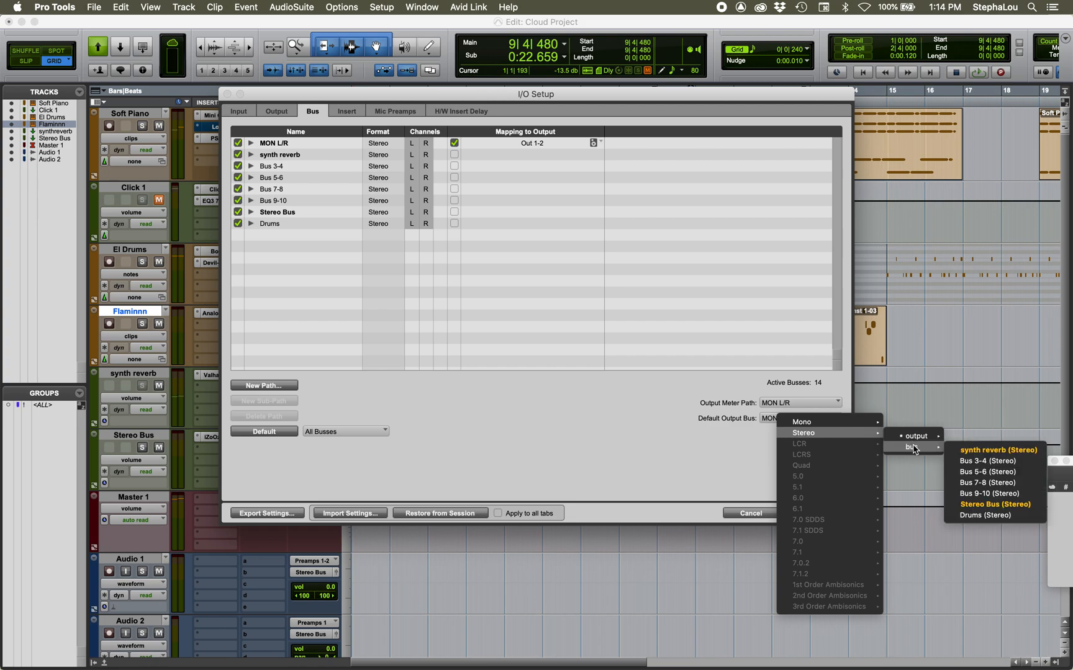
pyautogui.click(983, 511)
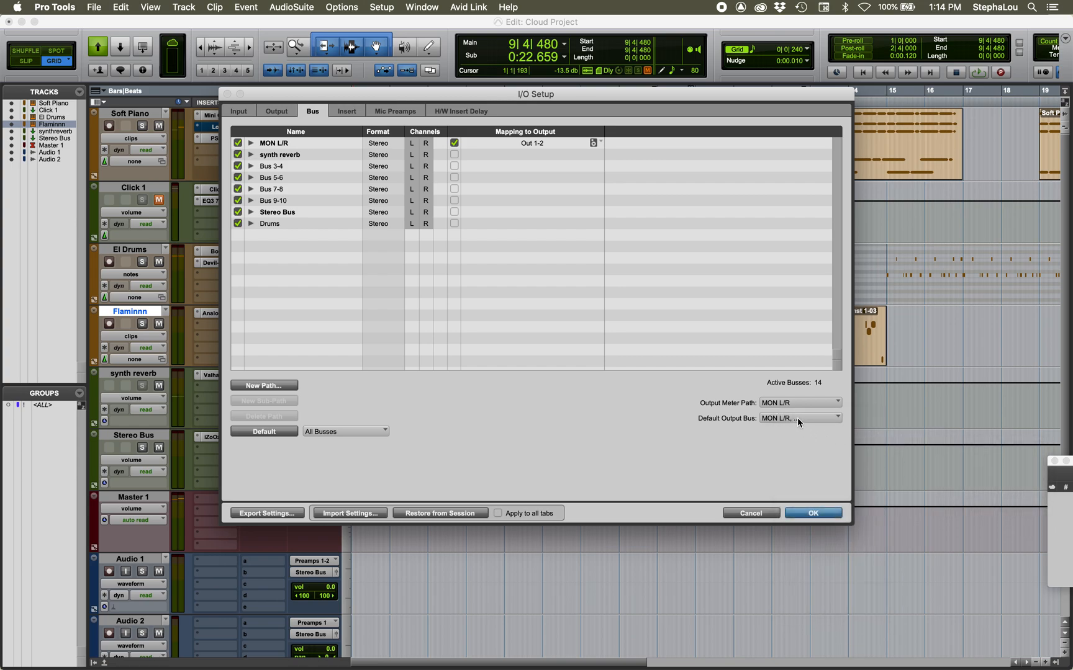
pyautogui.click(797, 417)
pyautogui.moveTo(816, 423)
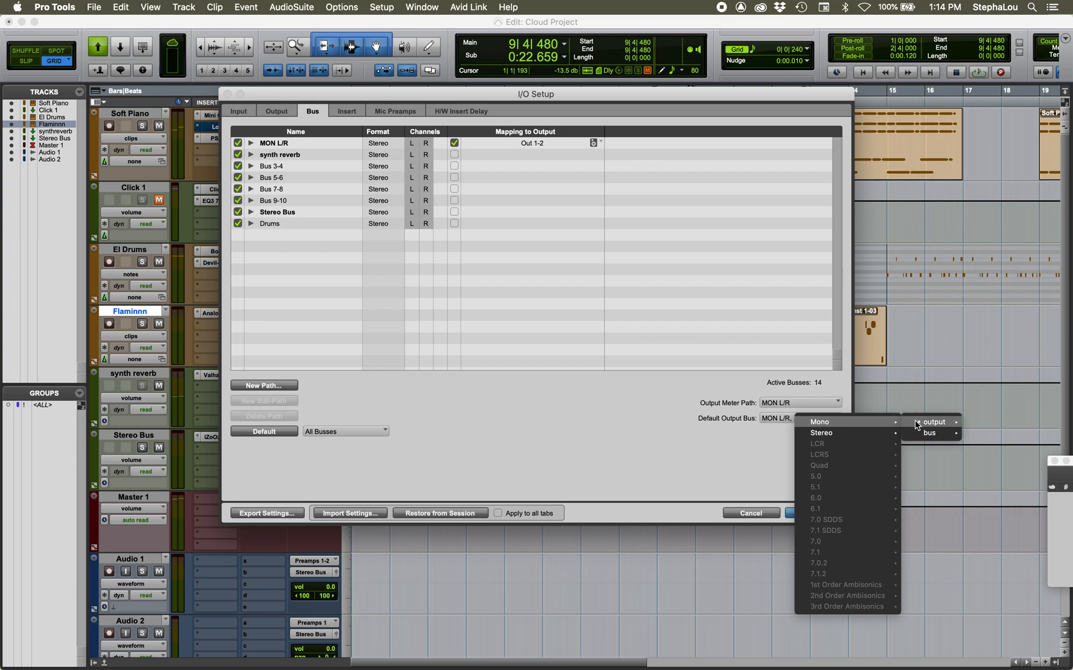
pyautogui.moveTo(923, 433)
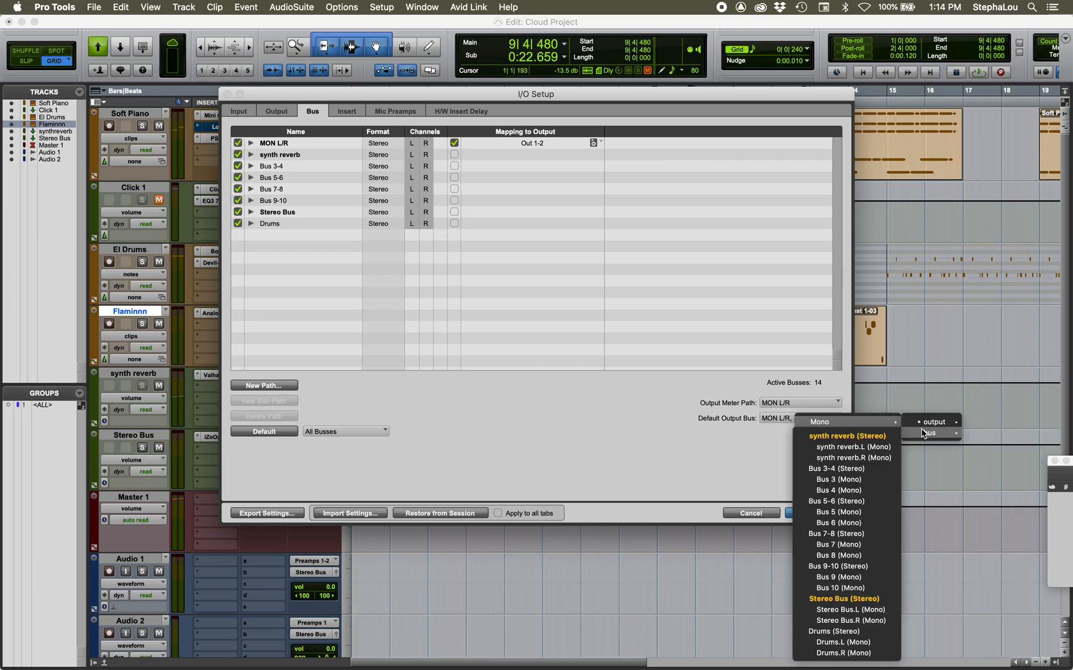
pyautogui.click(856, 600)
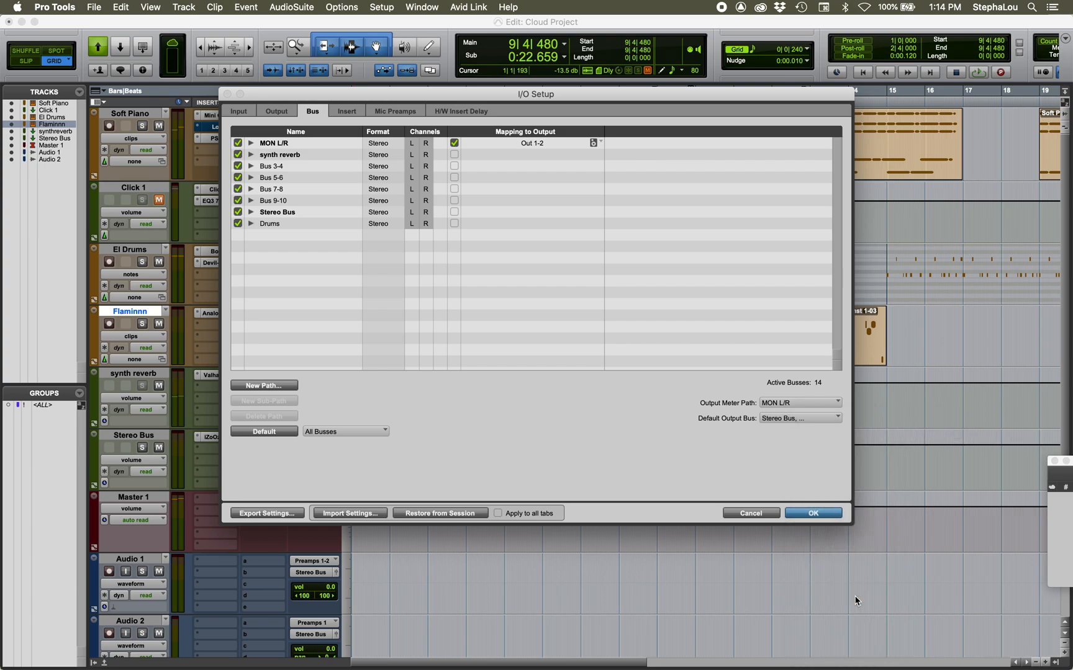
pyautogui.click(795, 512)
# Step: Delete the Audio 1 and Audio 2 tracks together from the session
pyautogui.scroll(-4, 796, 512)
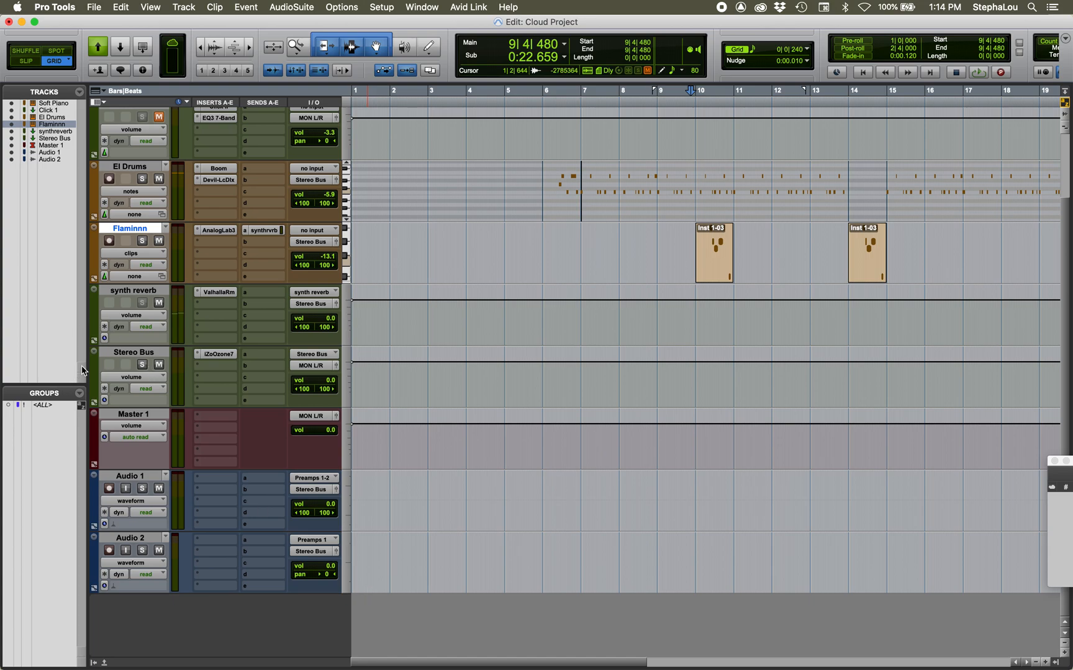
pyautogui.click(133, 352)
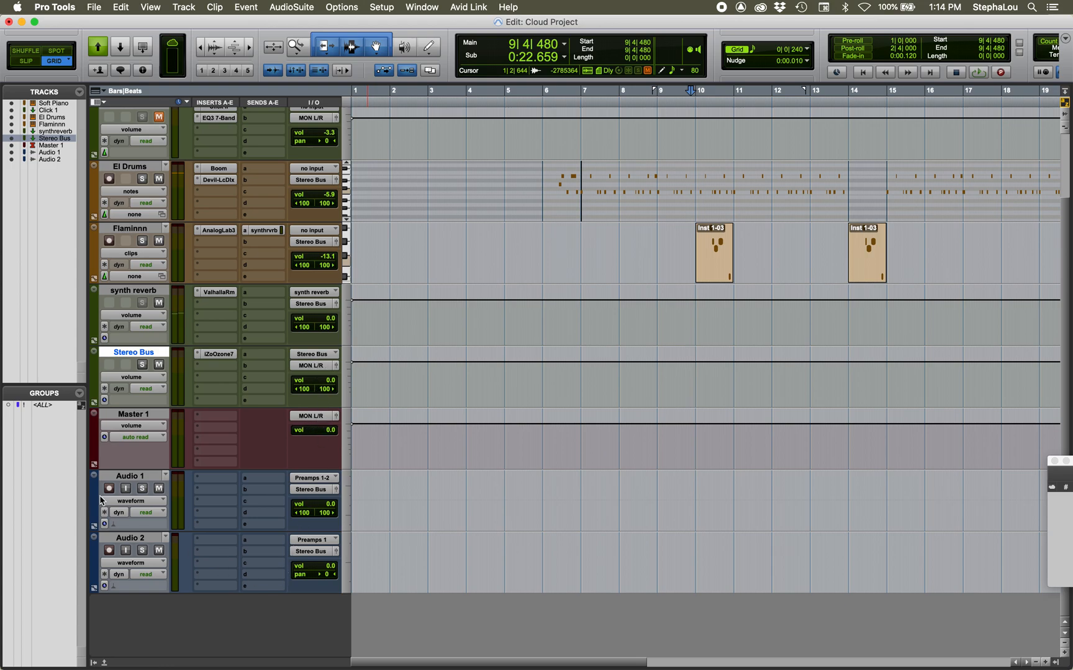
pyautogui.click(130, 476)
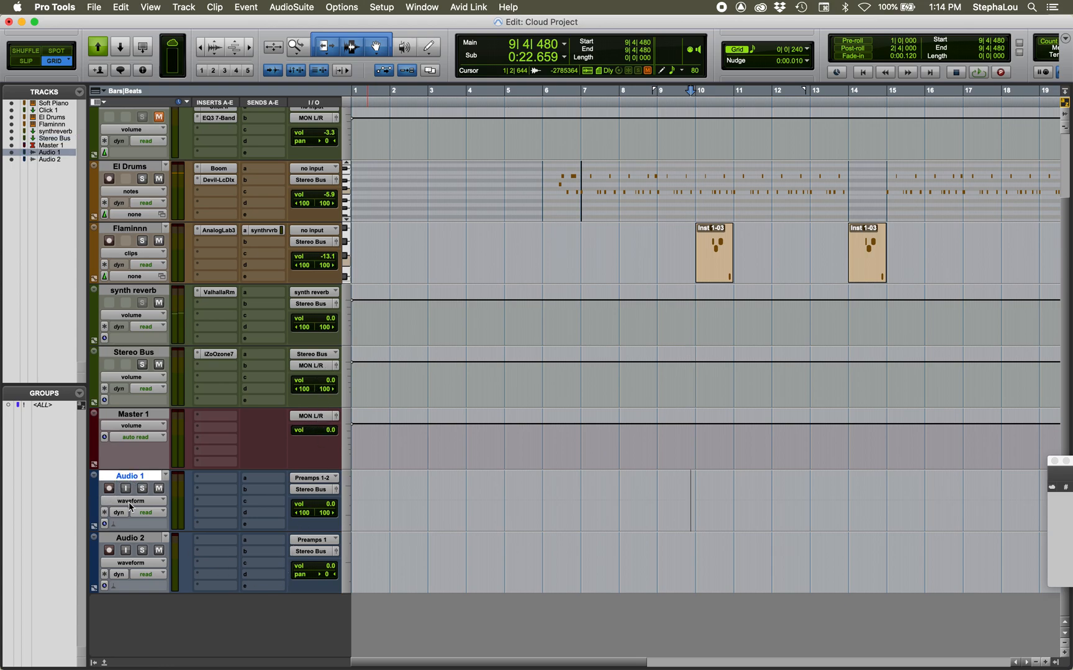
pyautogui.keyDown('shift'); pyautogui.click(136, 540); pyautogui.keyUp('shift')
pyautogui.rightClick(137, 541)
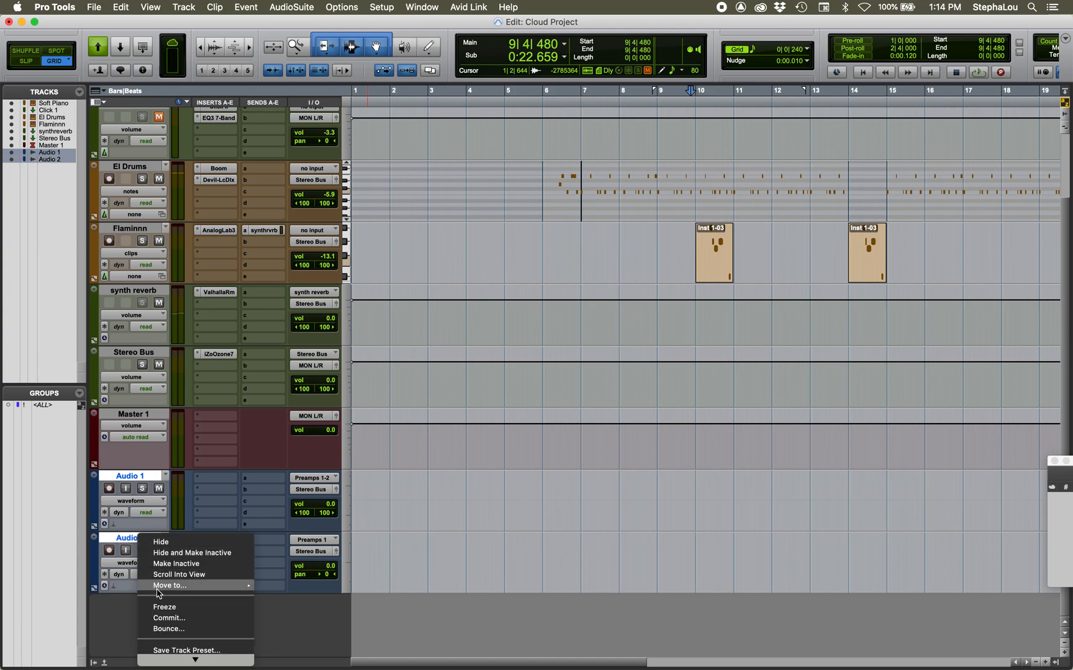
pyautogui.moveTo(186, 659)
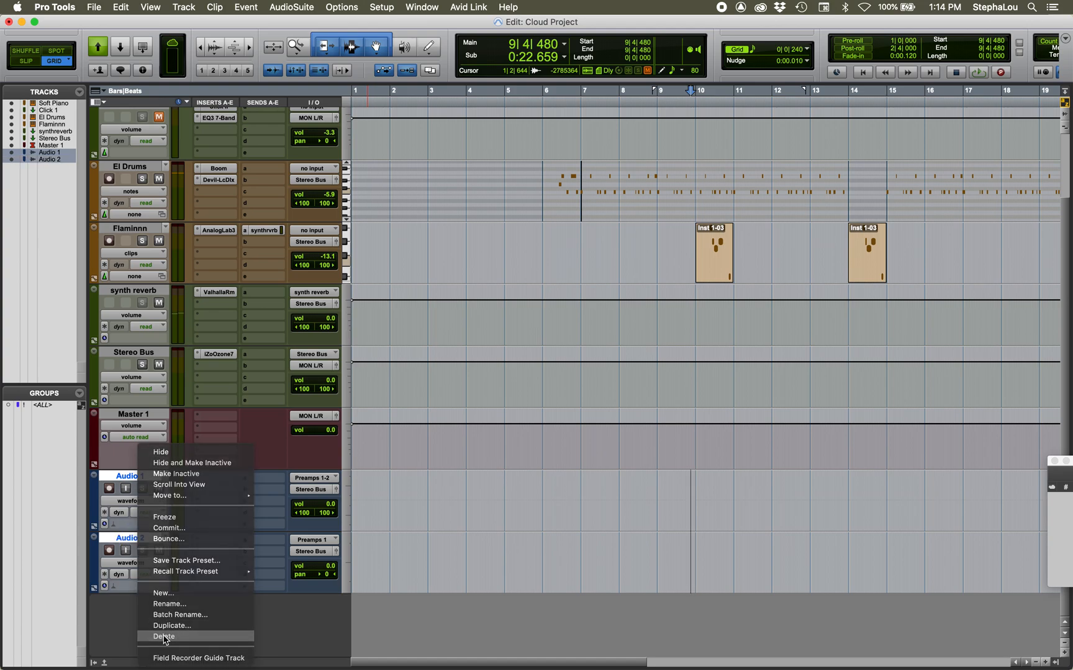
pyautogui.click(165, 636)
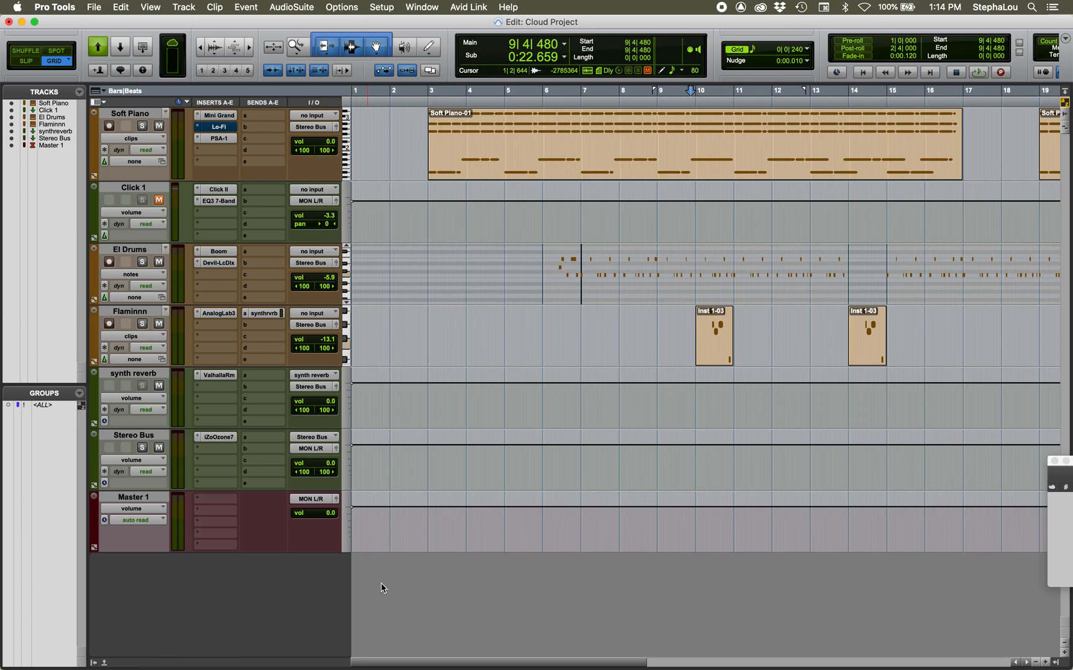
# Step: Create one mono audio track to check its default output assignment, and delete that track again
pyautogui.press('super+shift+n')
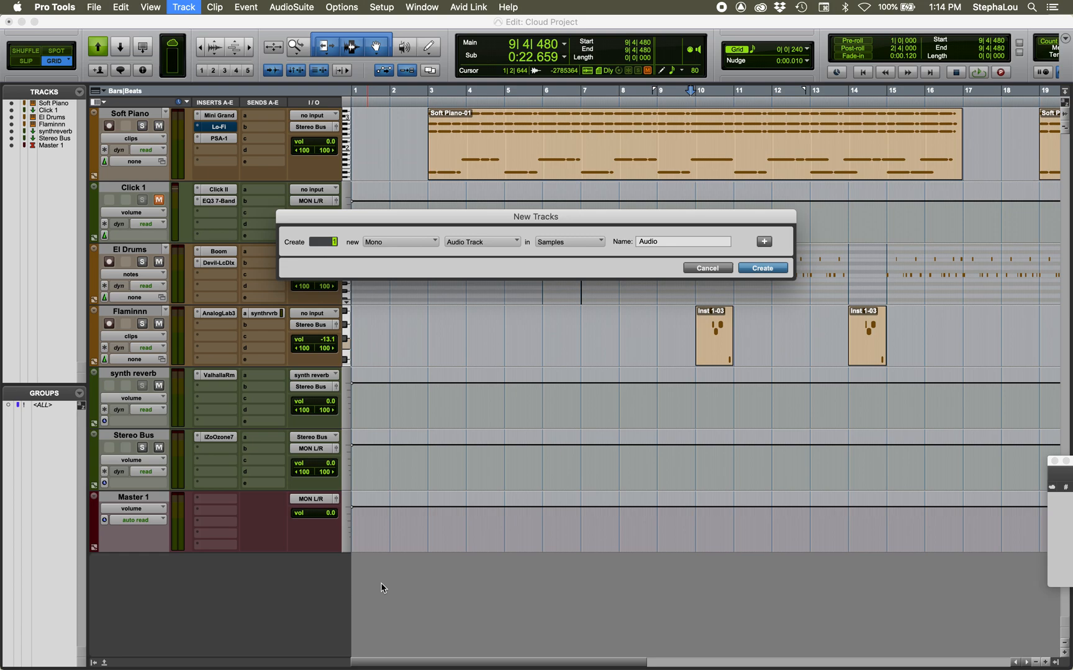
pyautogui.press('Return')
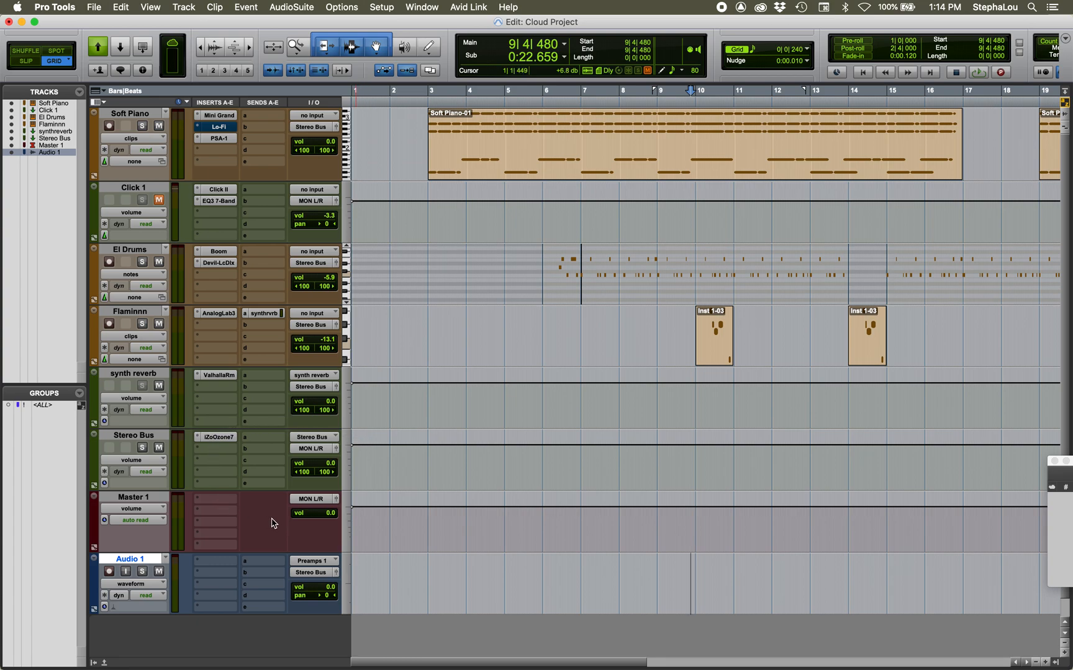
pyautogui.rightClick(149, 563)
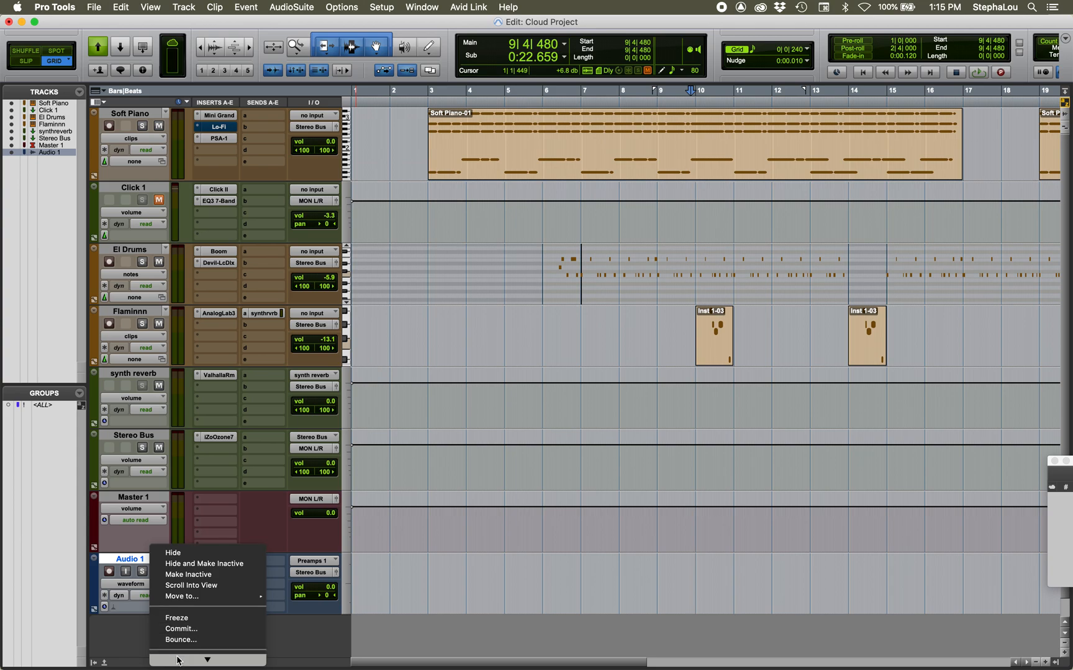
pyautogui.scroll(-3, 186, 621)
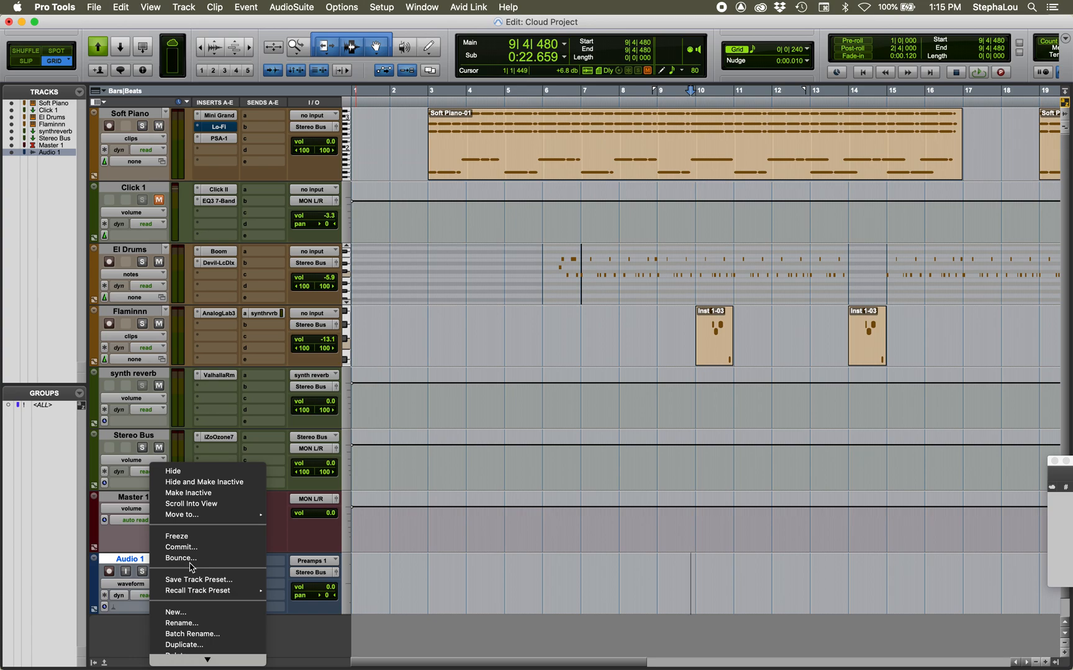
pyautogui.moveTo(172, 661)
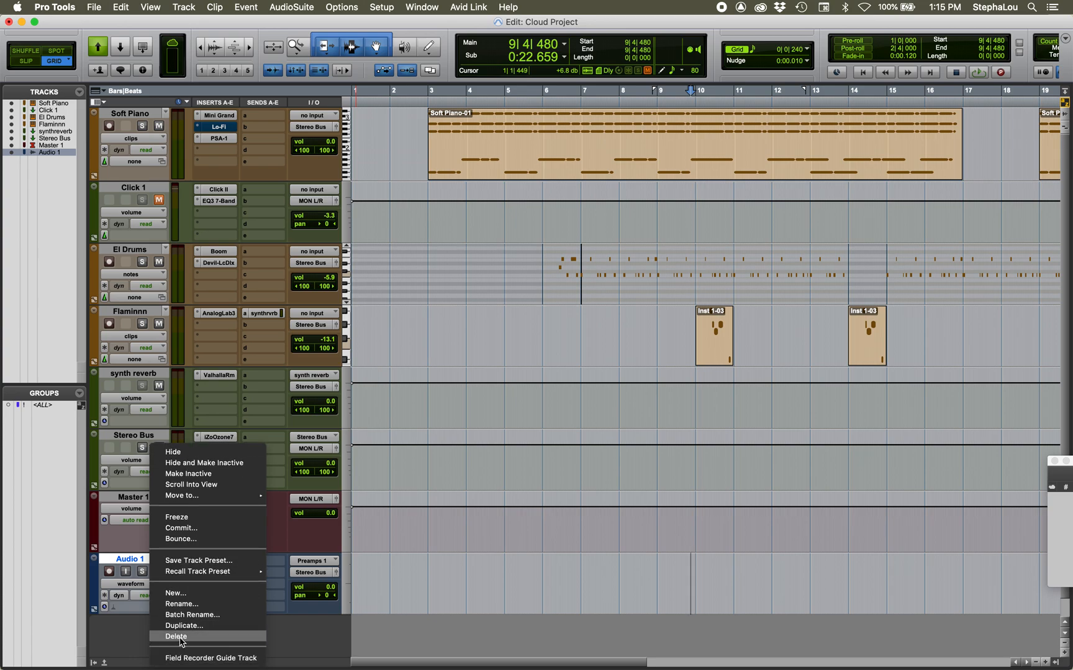
pyautogui.click(179, 639)
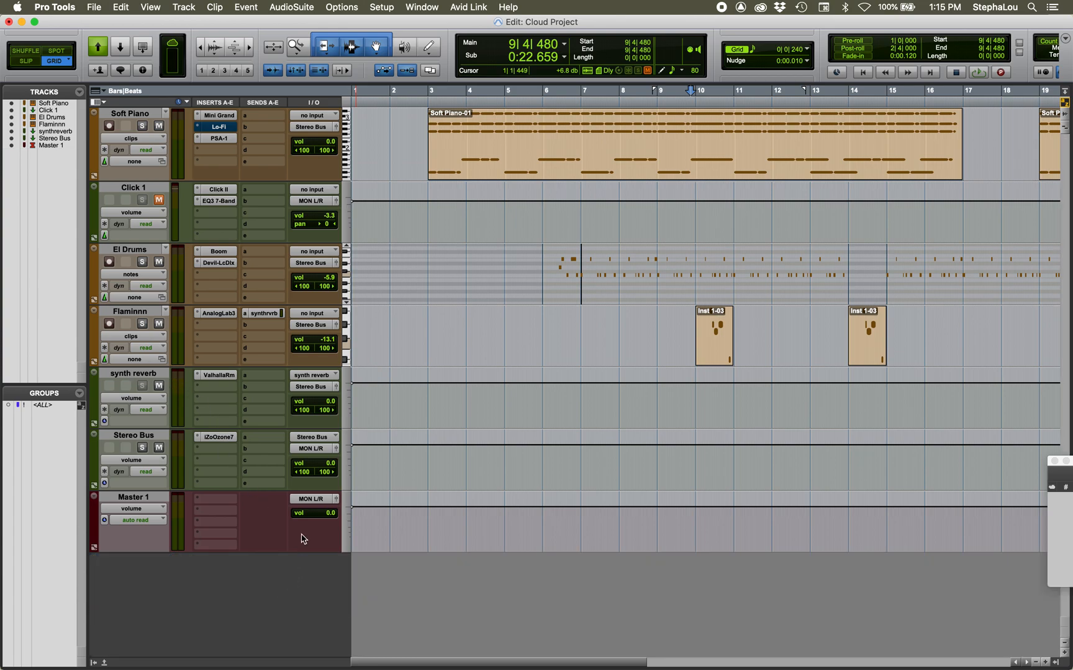
# Step: Create an aux track below Master 1 to check its default output assignment, and delete it again
pyautogui.keyDown('ctrl'); pyautogui.doubleClick(411, 606); pyautogui.keyUp('ctrl')
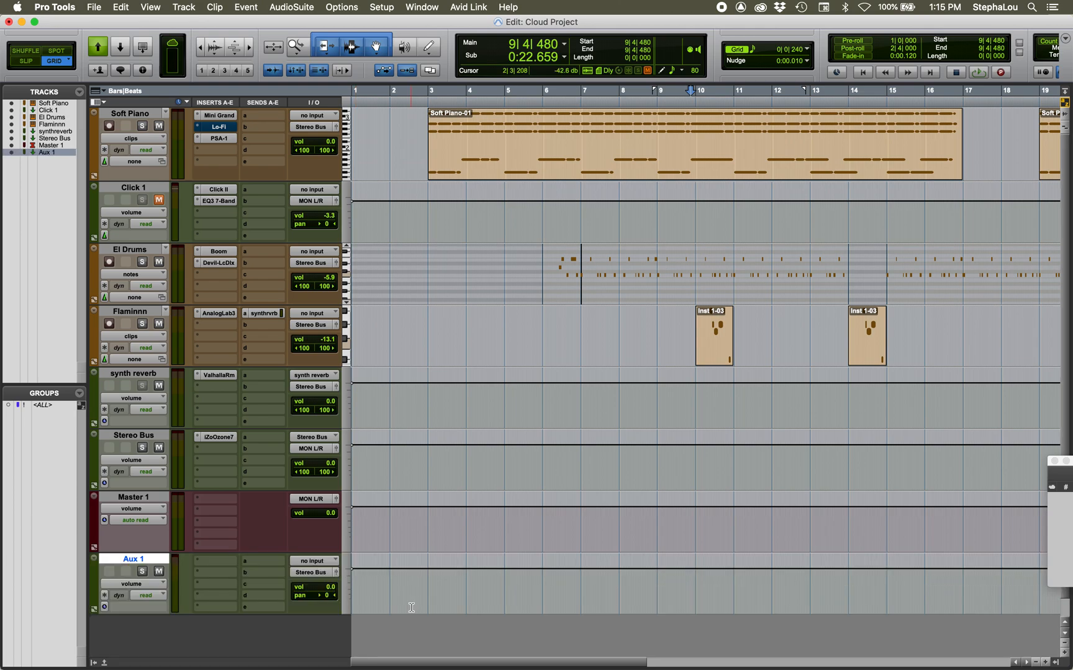
pyautogui.rightClick(148, 559)
pyautogui.moveTo(184, 662)
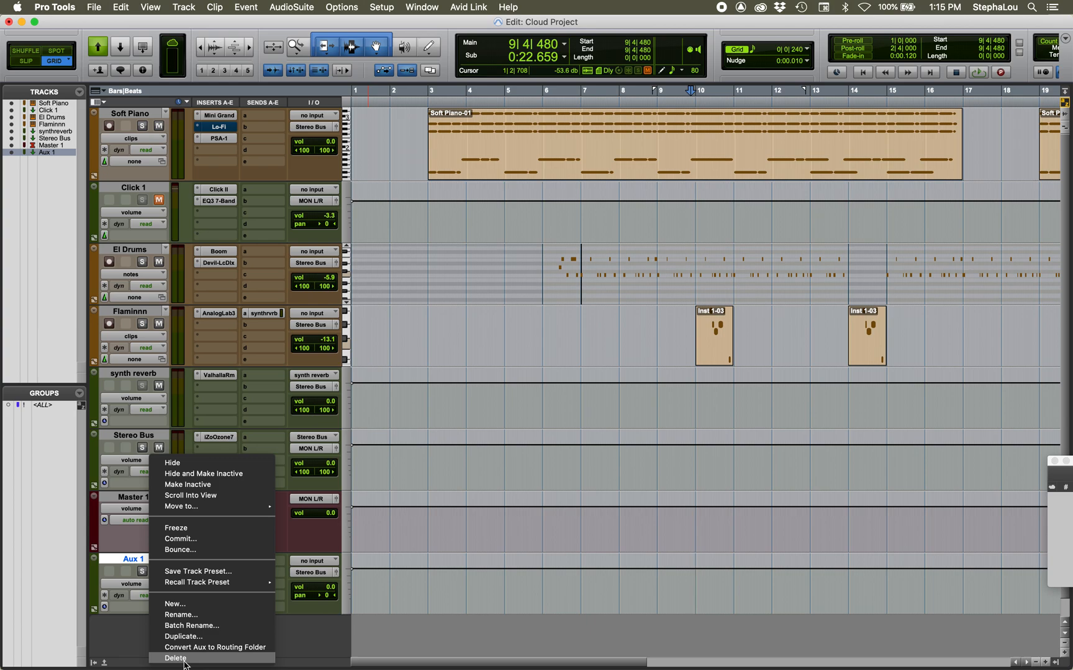
pyautogui.click(185, 658)
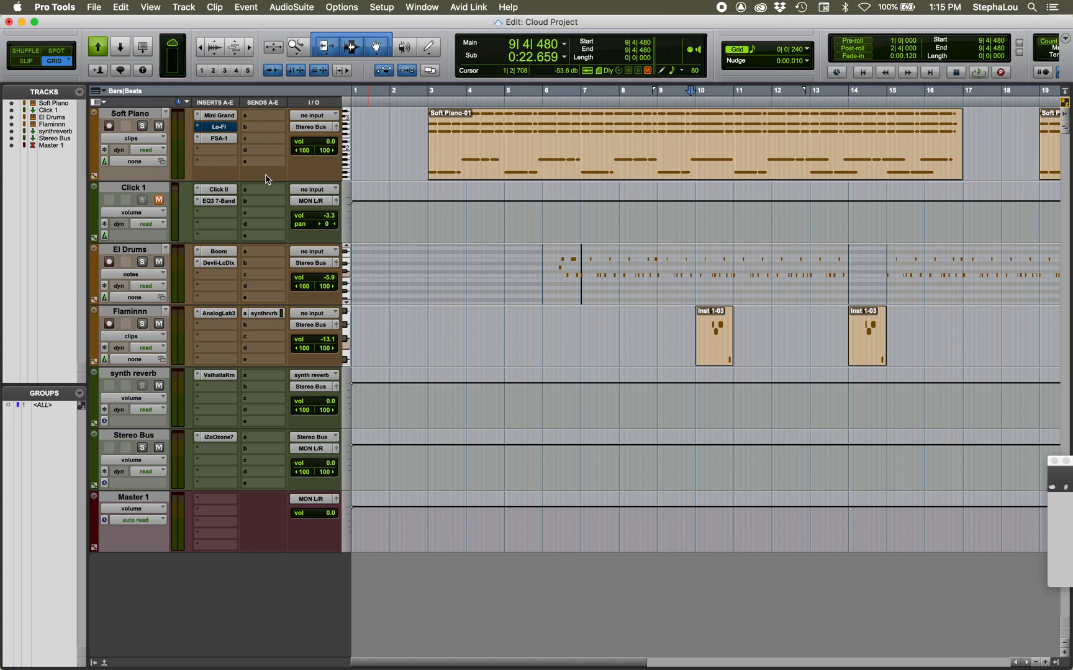
# Step: Create one stereo aux track below Master 1 and set its input to Bus 3-4
pyautogui.press('super+shift+n')
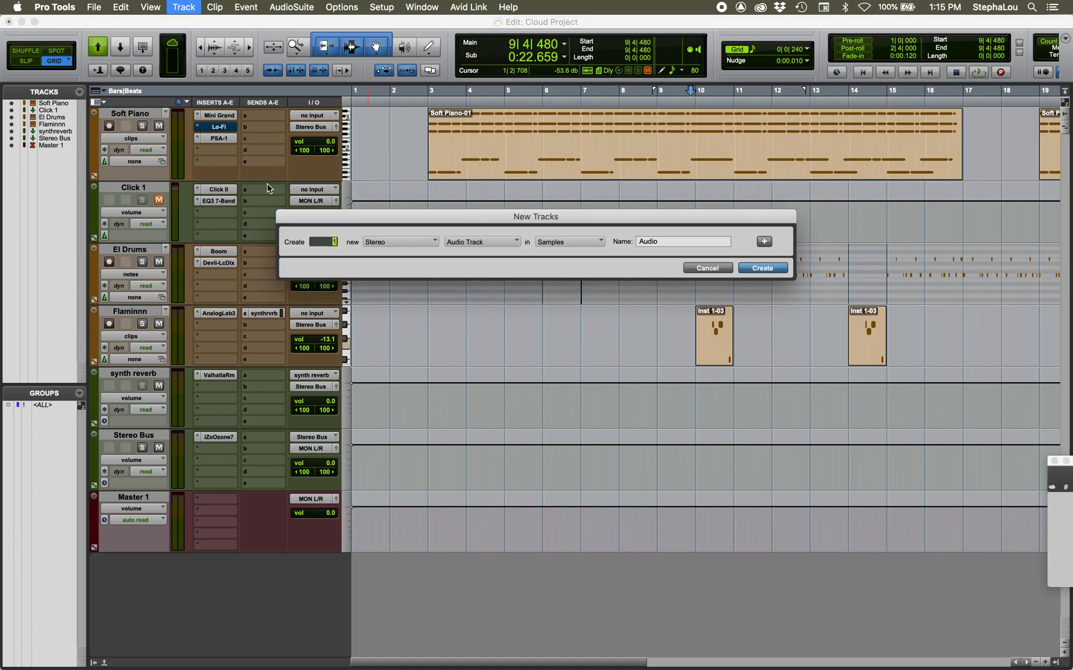
pyautogui.press('super+Down')
pyautogui.press('Return')
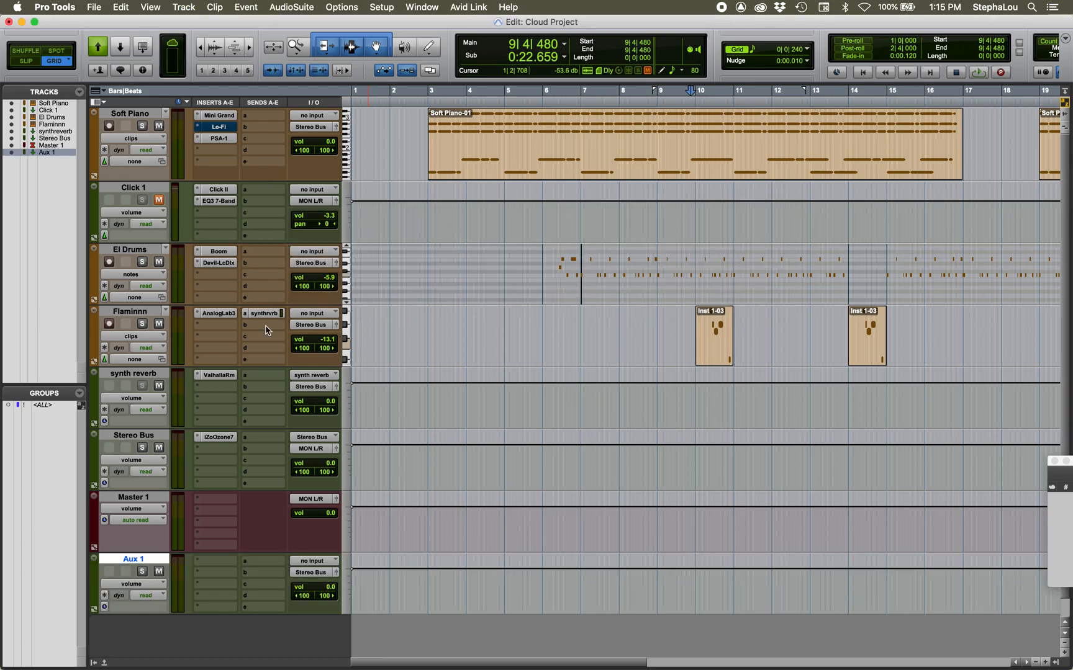
pyautogui.click(317, 561)
pyautogui.moveTo(318, 572)
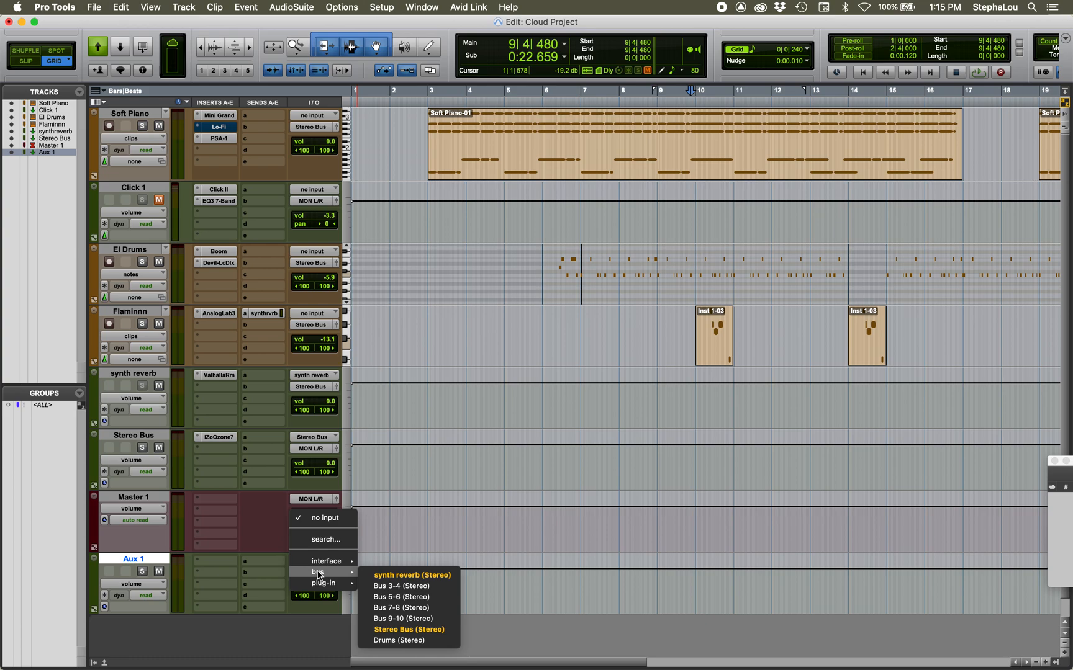
pyautogui.click(388, 586)
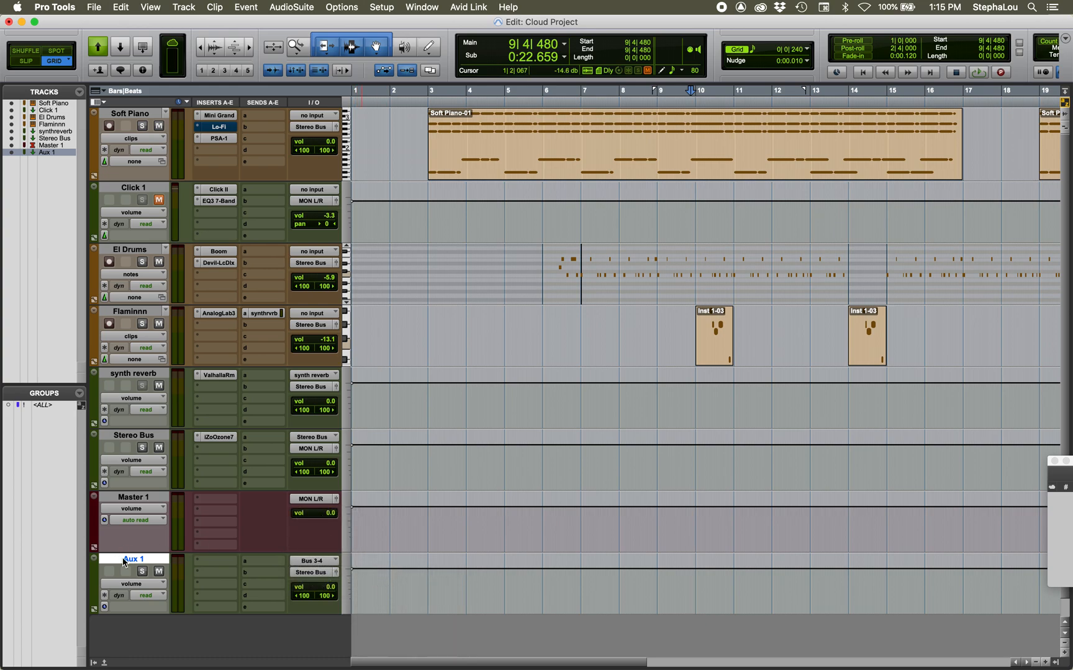
# Step: Solo-safe the new aux track and rename it FX
pyautogui.keyDown('super'); pyautogui.click(143, 571); pyautogui.keyUp('super')
pyautogui.doubleClick(139, 561)
pyautogui.write('FX')
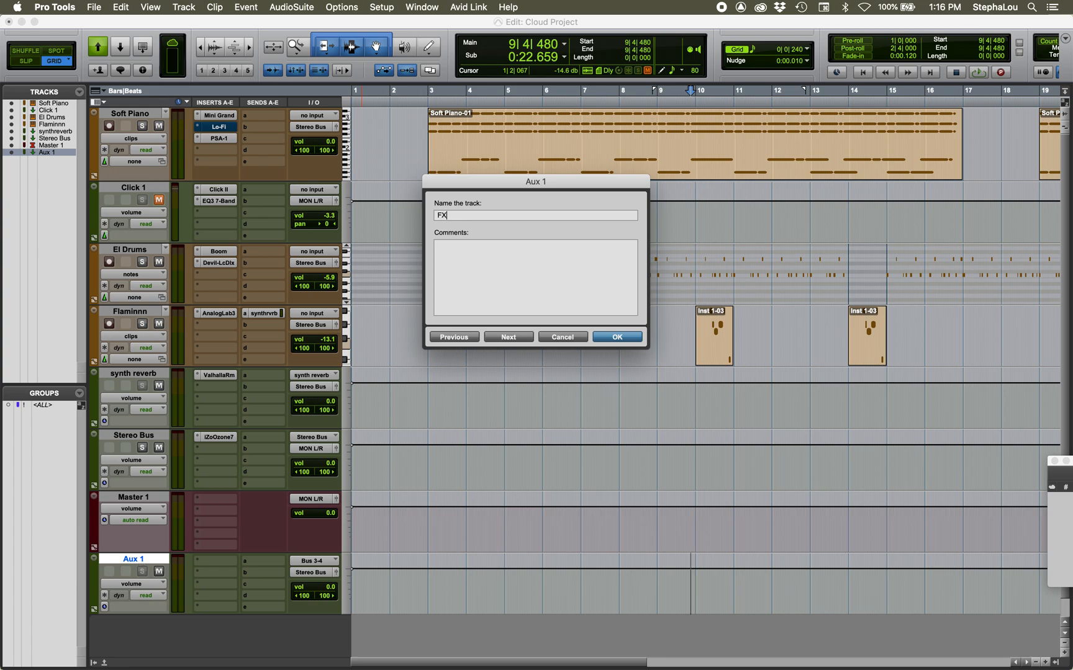
pyautogui.click(621, 337)
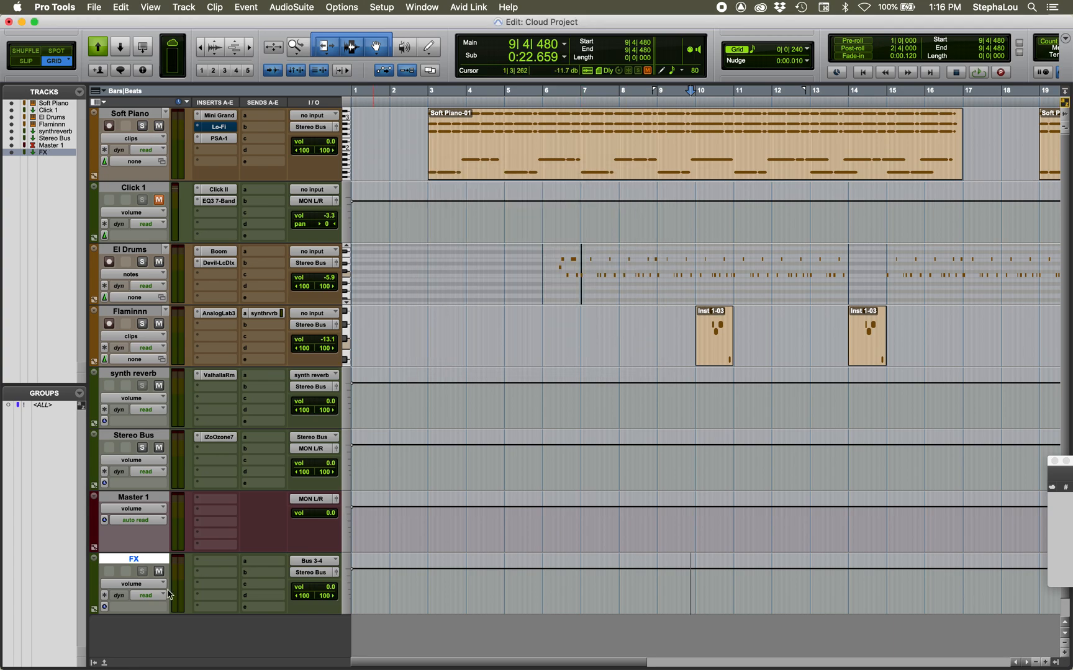
# Step: Rename the FX track's input bus, Bus 3-4, to FX
pyautogui.rightClick(314, 564)
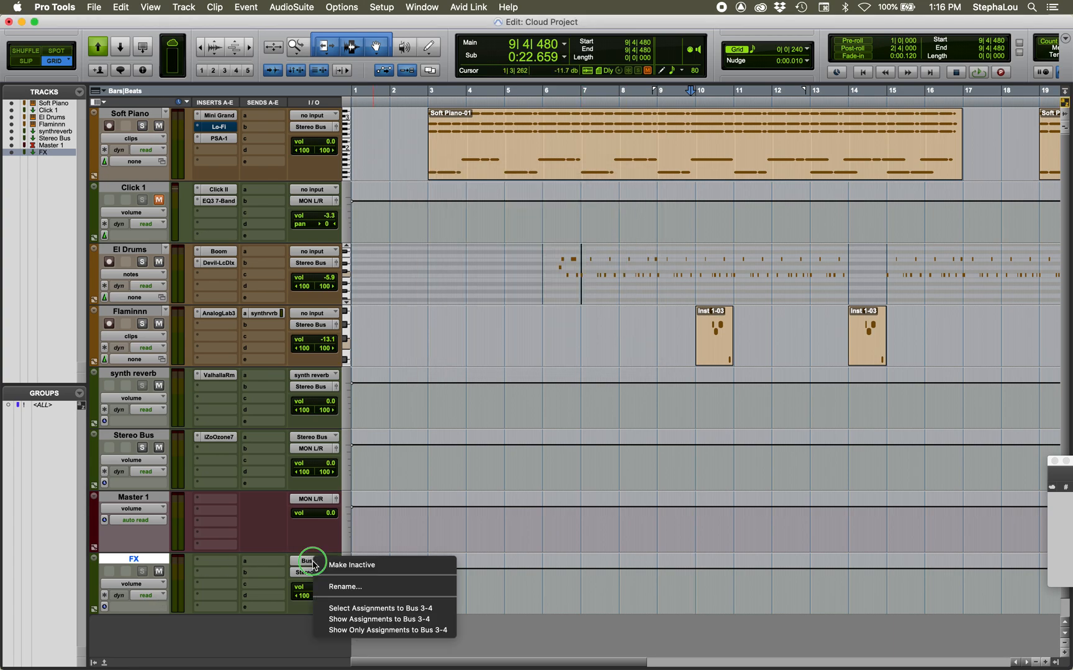
pyautogui.click(340, 587)
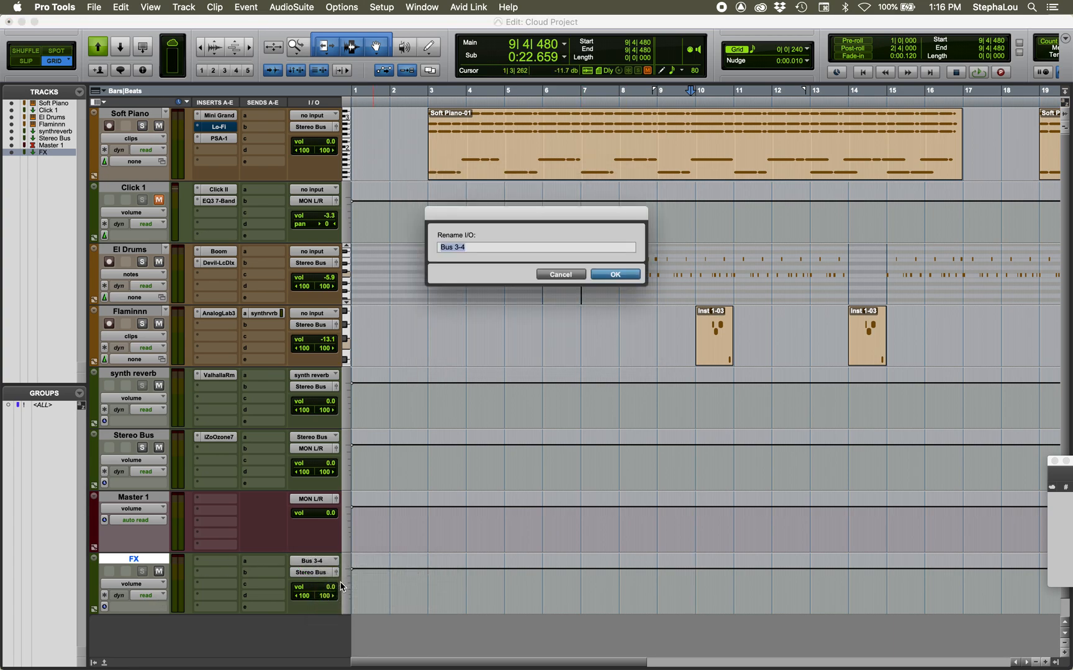
pyautogui.write('FX')
pyautogui.press('Return')
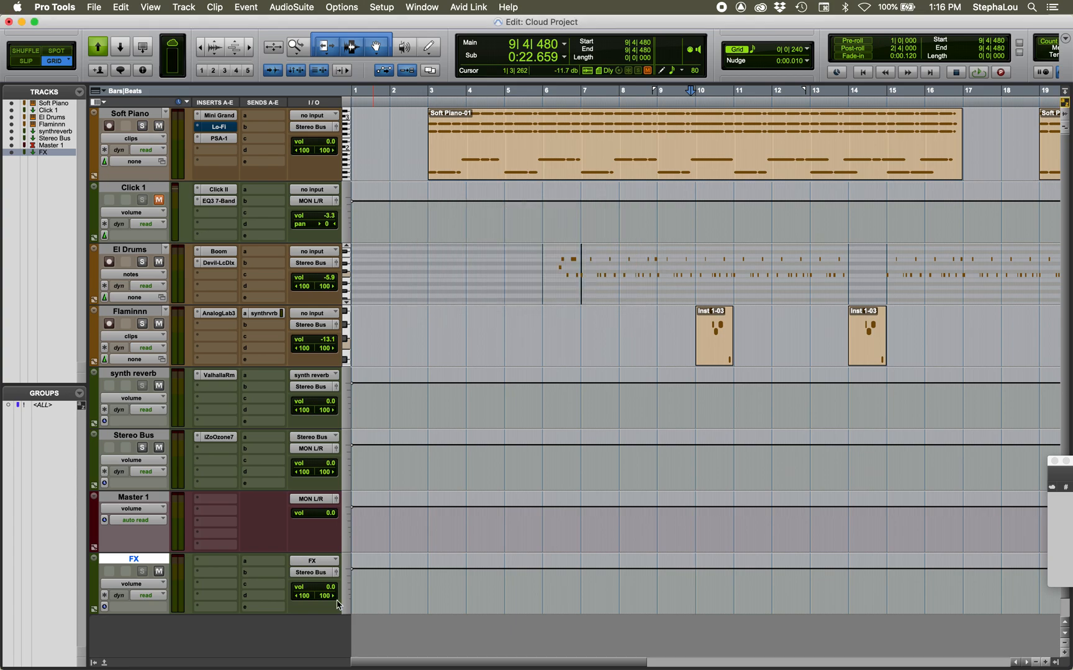
# Step: Set the default output bus to FX for both stereo and mono tracks, and accept the I/O Setup
pyautogui.click(386, 11)
pyautogui.click(389, 81)
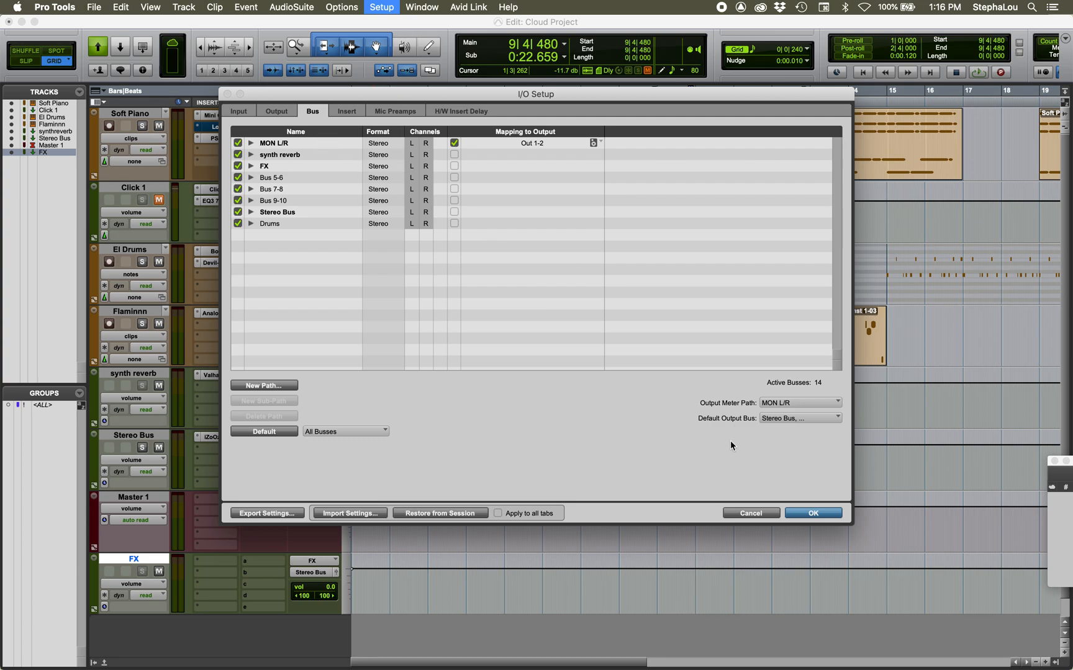
pyautogui.click(774, 421)
pyautogui.moveTo(775, 420)
pyautogui.moveTo(906, 446)
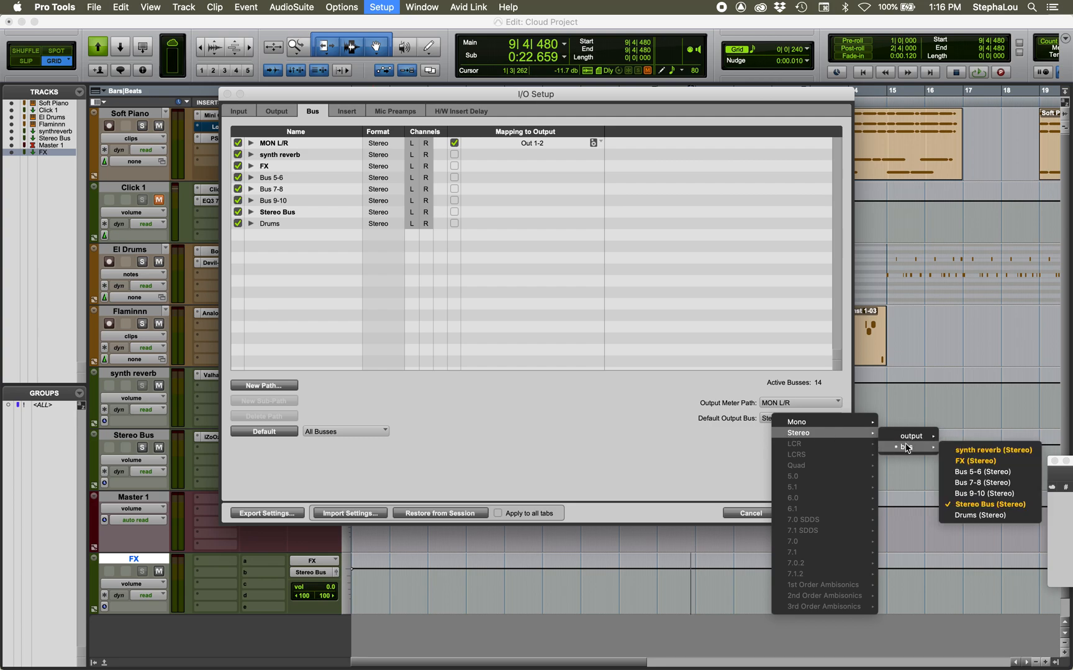
pyautogui.click(938, 457)
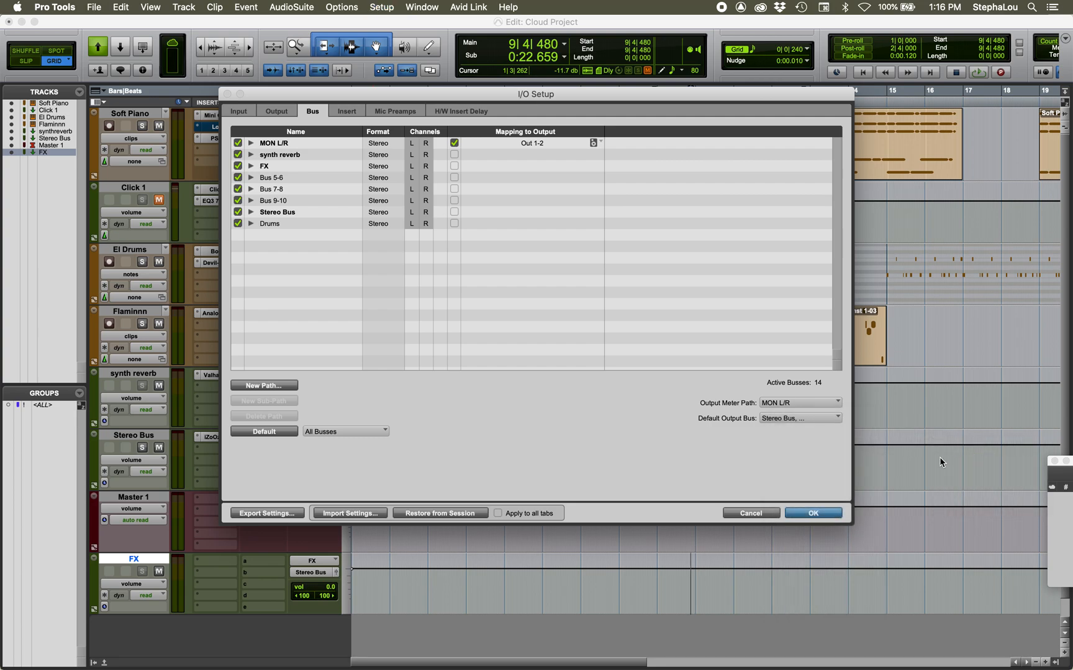
pyautogui.click(801, 418)
pyautogui.moveTo(807, 422)
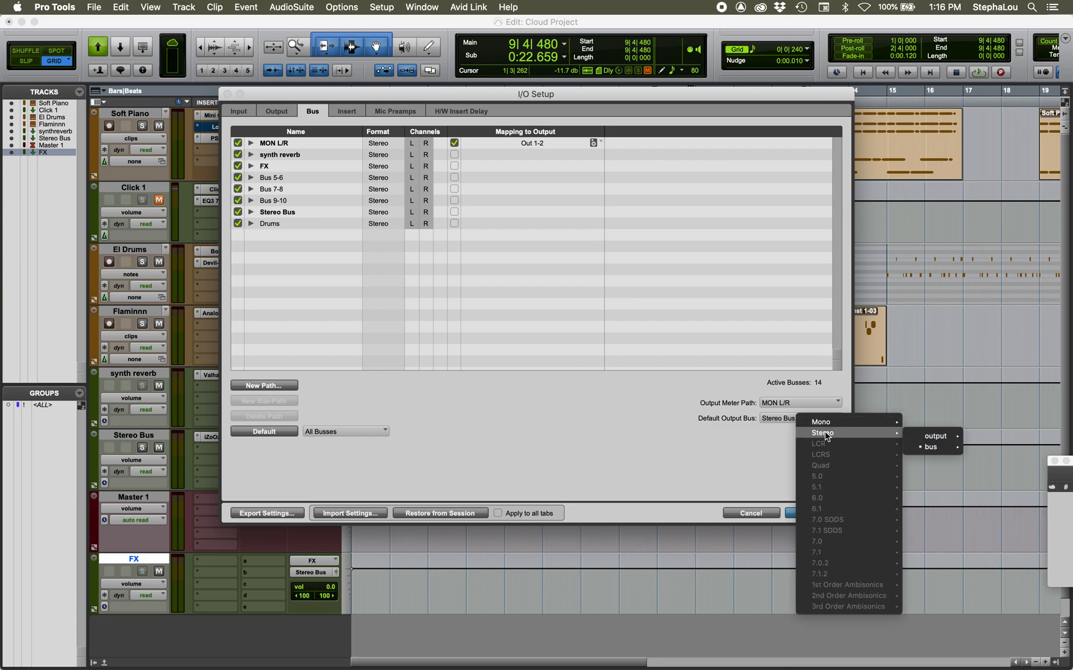
pyautogui.moveTo(930, 432)
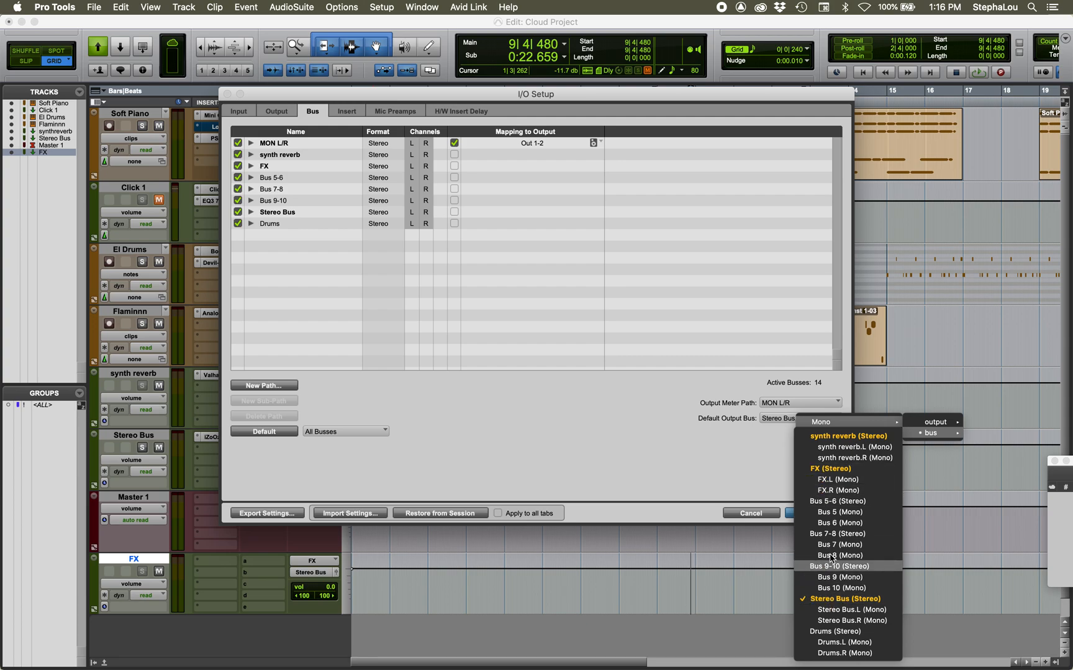
pyautogui.click(818, 473)
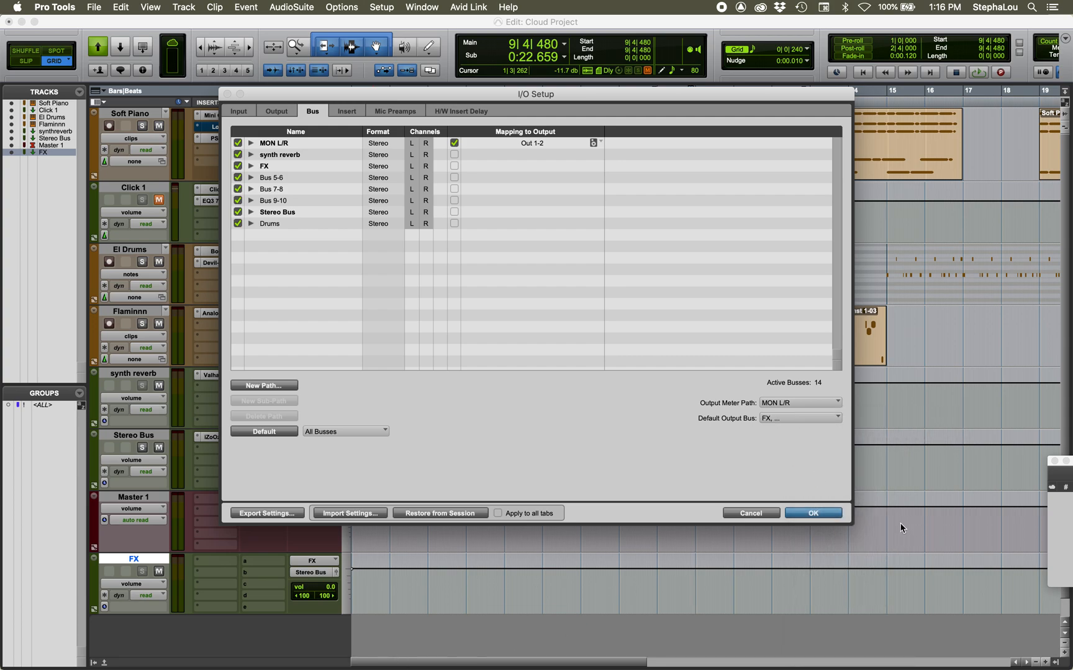
pyautogui.click(829, 513)
# Step: Create a stereo audio track below the FX track to check its default output assignment, and delete it again
pyautogui.scroll(-2, 402, 631)
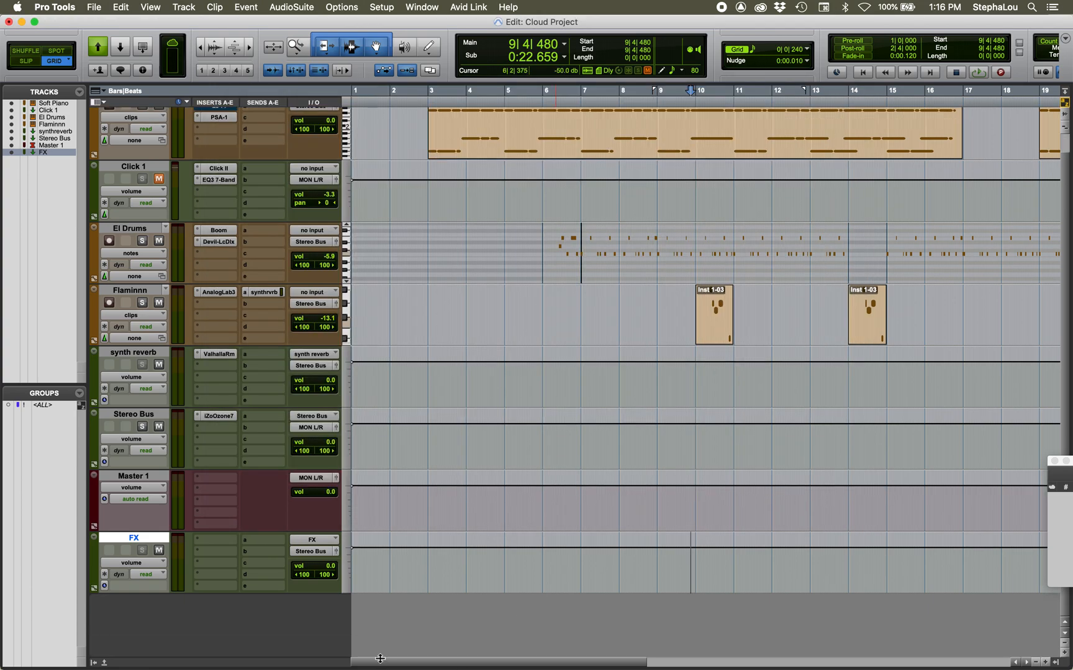
pyautogui.keyDown('super'); pyautogui.doubleClick(400, 628); pyautogui.keyUp('super')
pyautogui.scroll(-2, 401, 630)
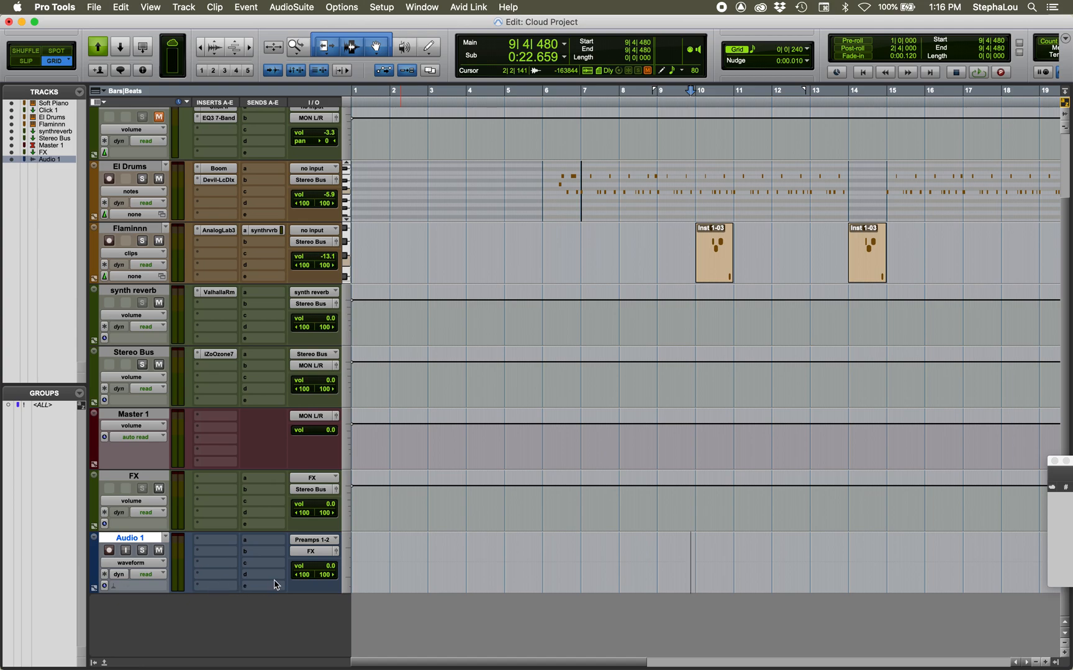
pyautogui.click(326, 551)
pyautogui.moveTo(328, 553)
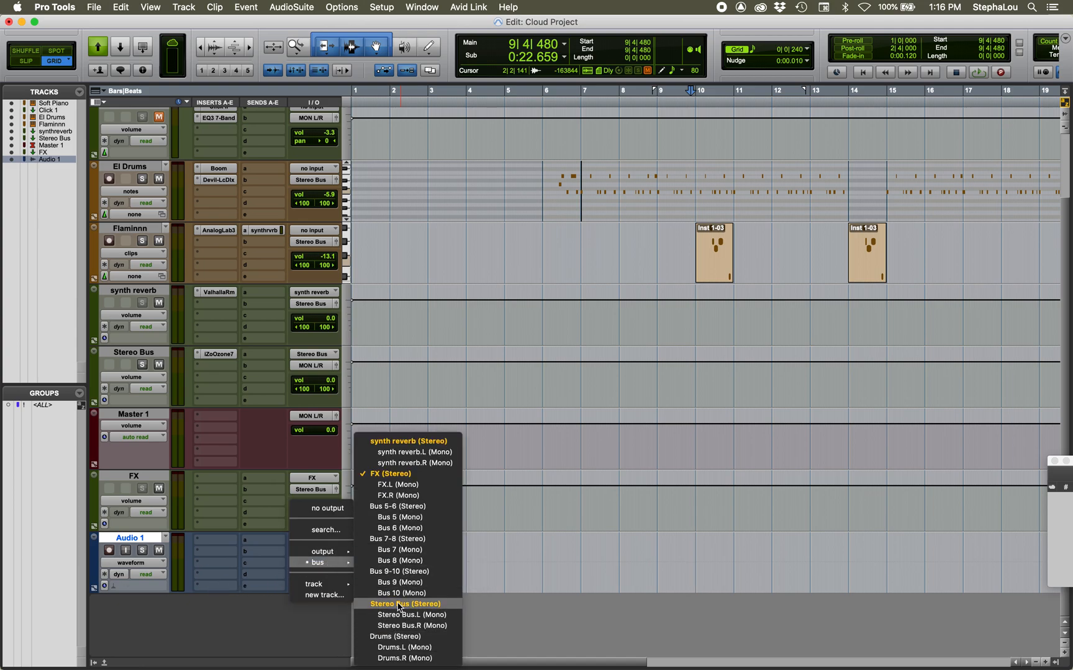
pyautogui.click(266, 643)
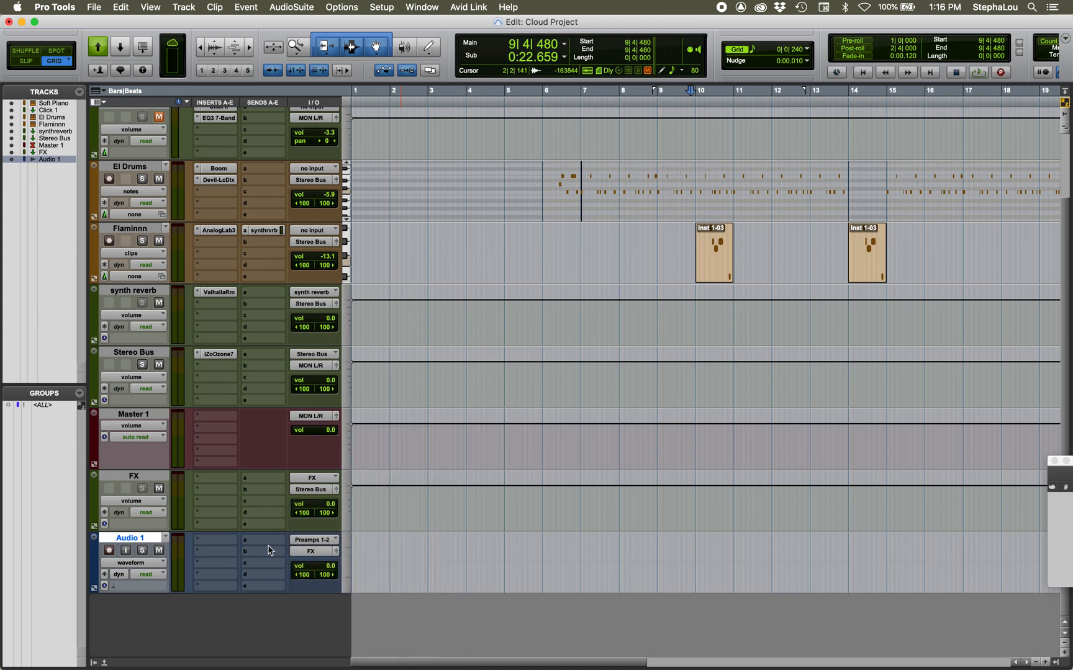
pyautogui.rightClick(144, 543)
pyautogui.moveTo(179, 661)
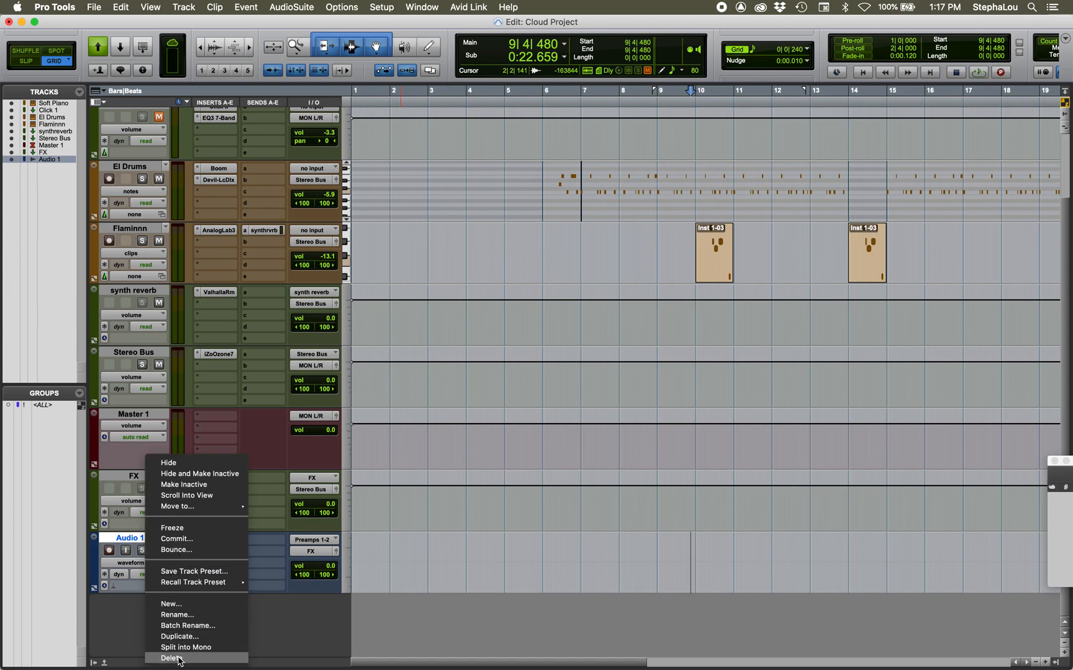
pyautogui.click(180, 659)
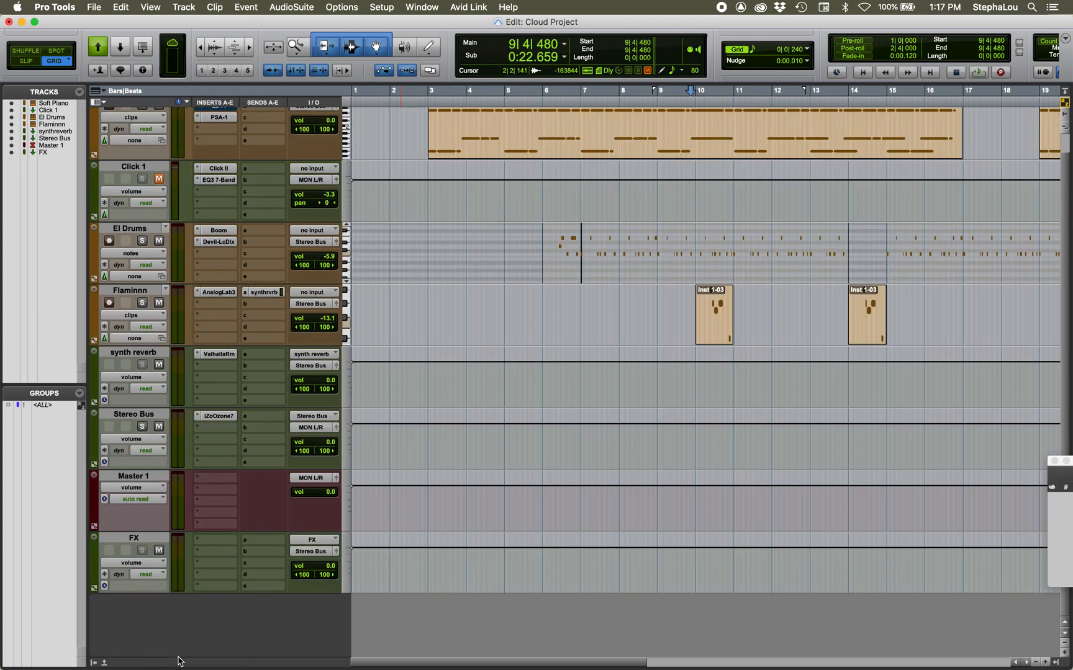